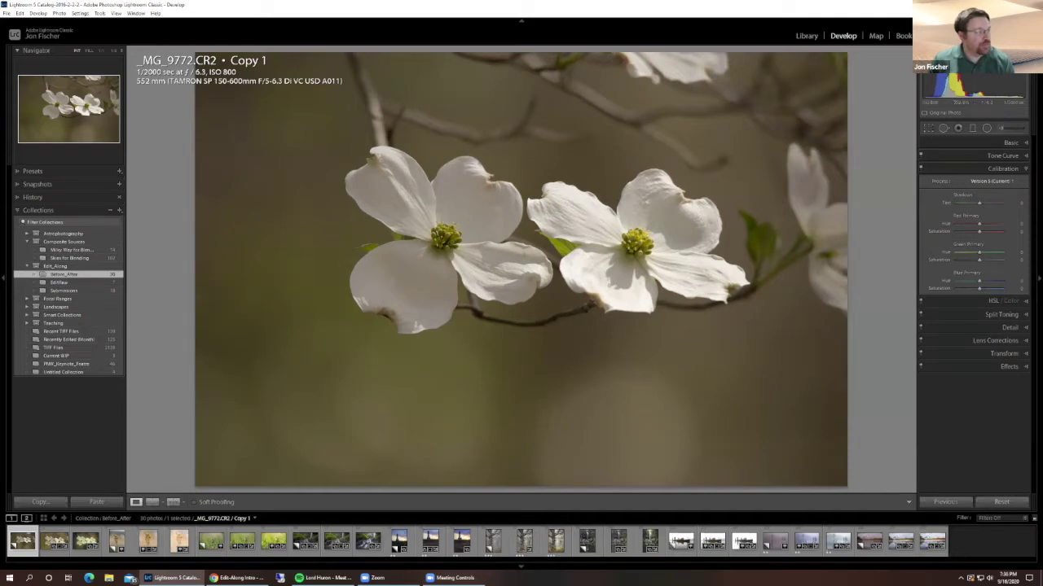
Step: View the edited dogwood photo _MG_9772-Edit.tif, and review the original and edited versions of the dried flower photo _MG_6828
left_click(85, 542)
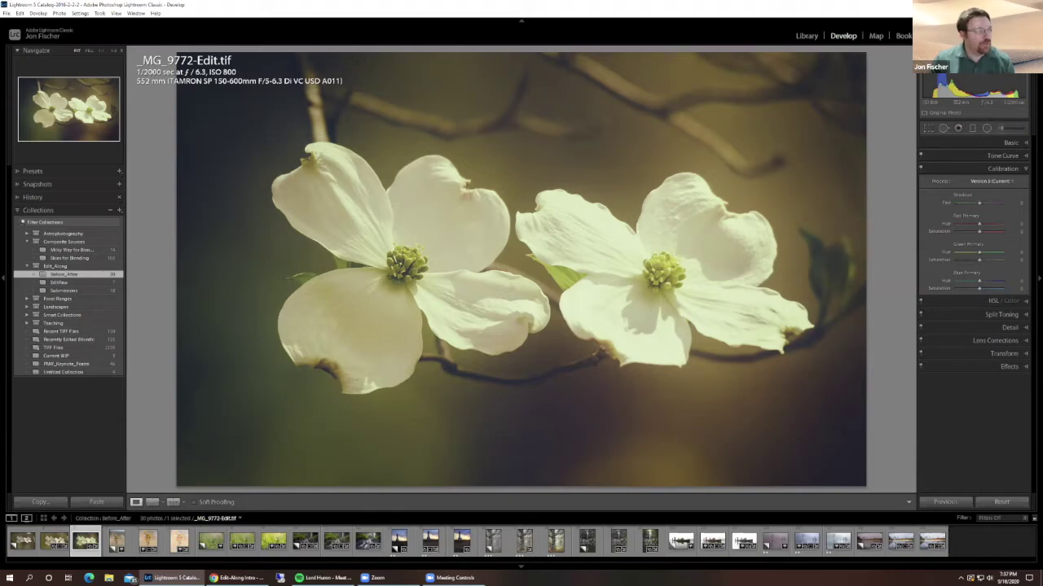
left_click(117, 541)
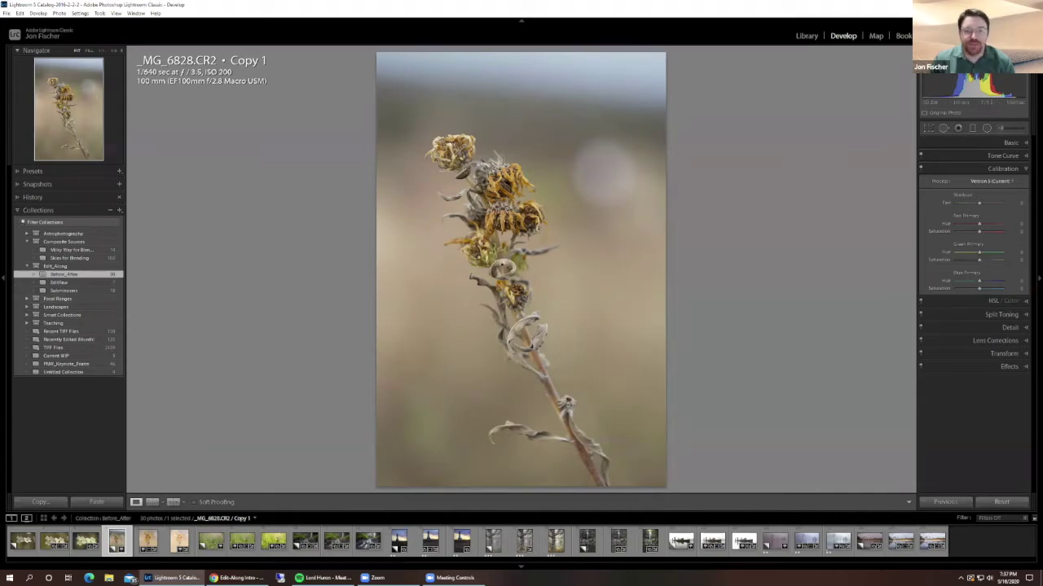
left_click(180, 541)
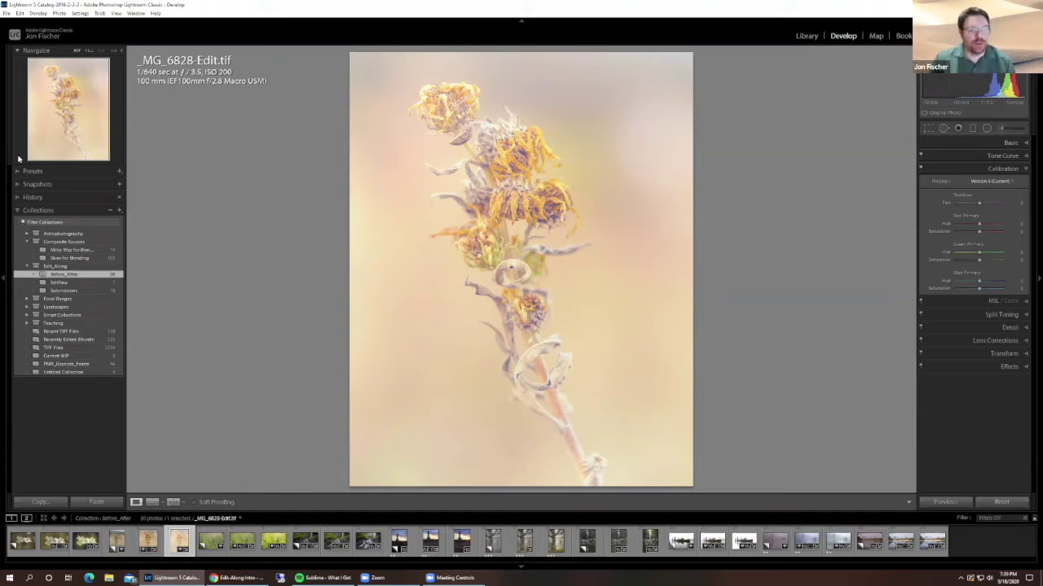
Step: Alternate between the original and edited versions of the yellow-breasted bird photo _MG_0289
left_click(207, 542)
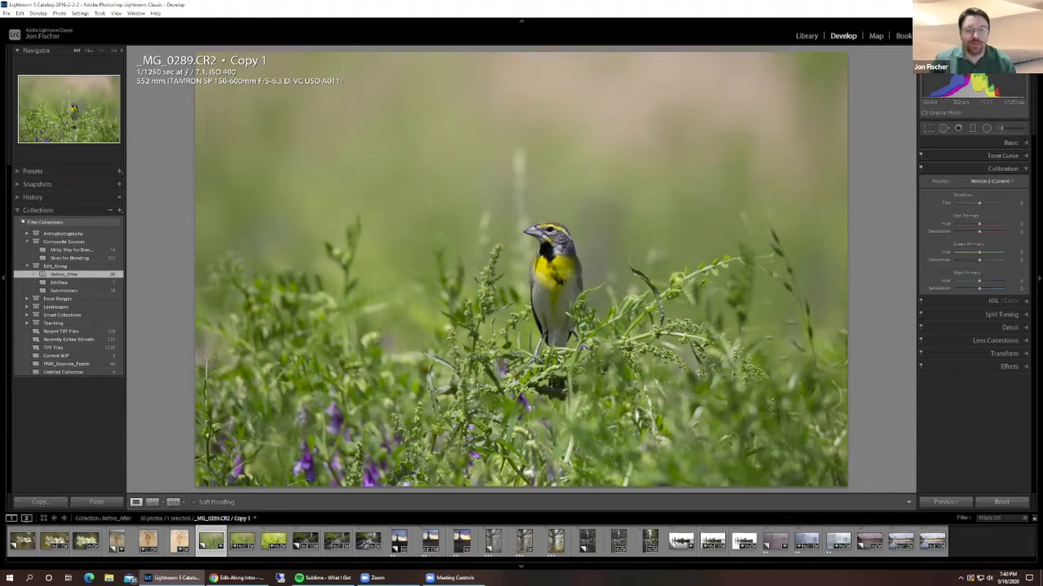
left_click(273, 541)
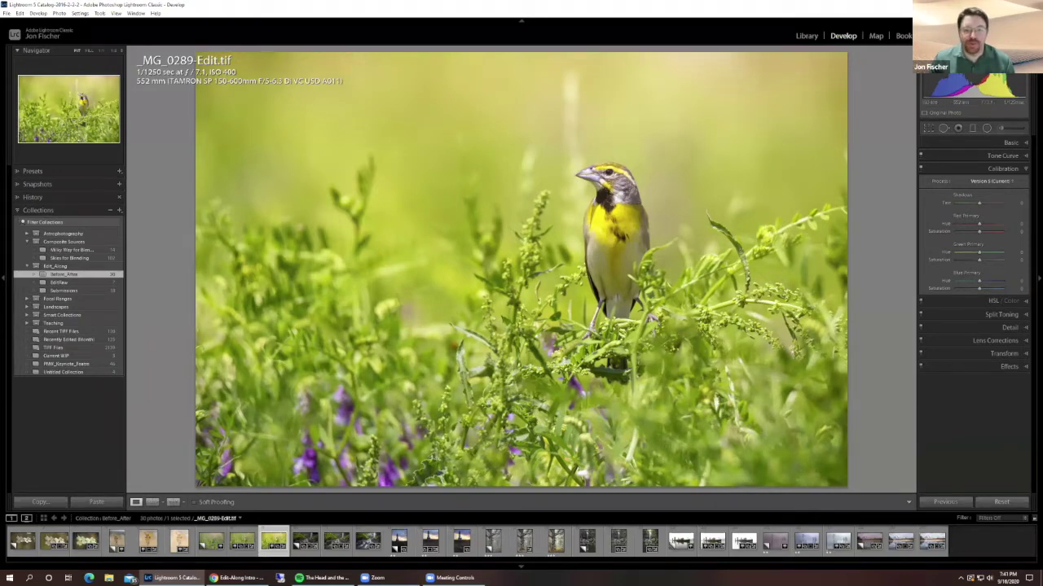
left_click(210, 541)
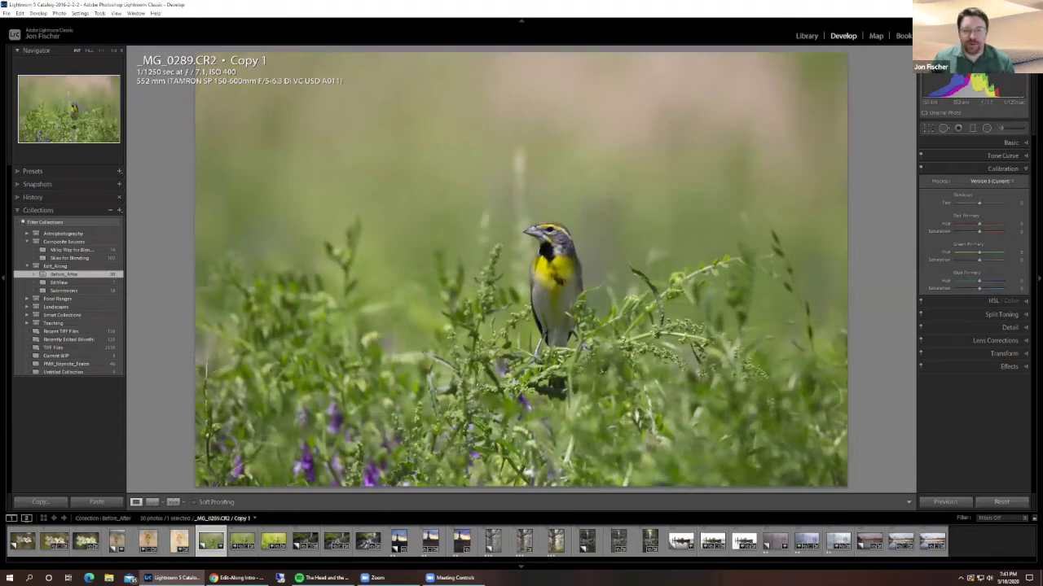
left_click(274, 541)
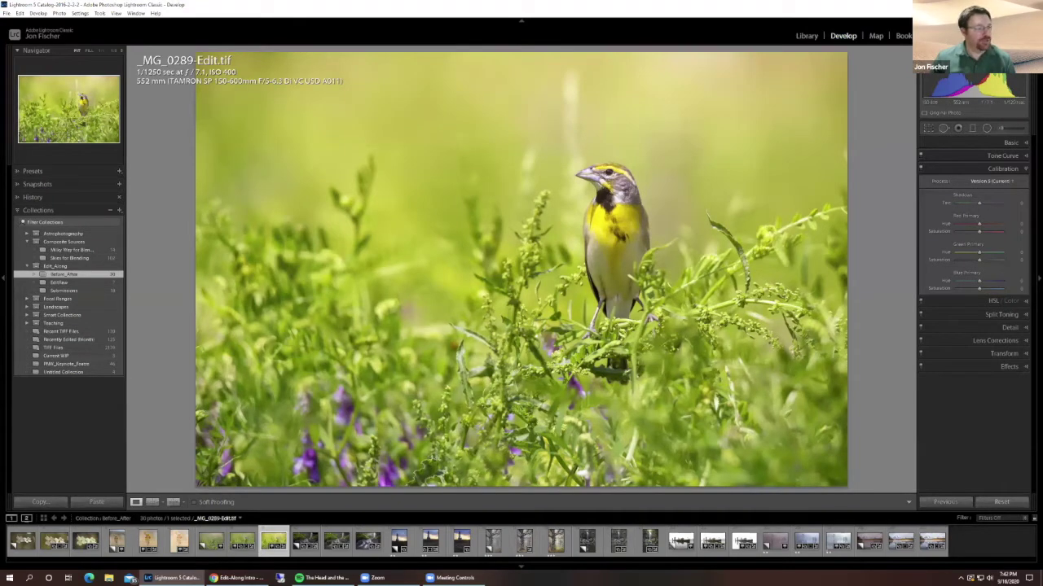
Step: Review the before and after versions of the oak tree photo _MG_7901 and the misty cypress photo _MG_9577
left_click(493, 541)
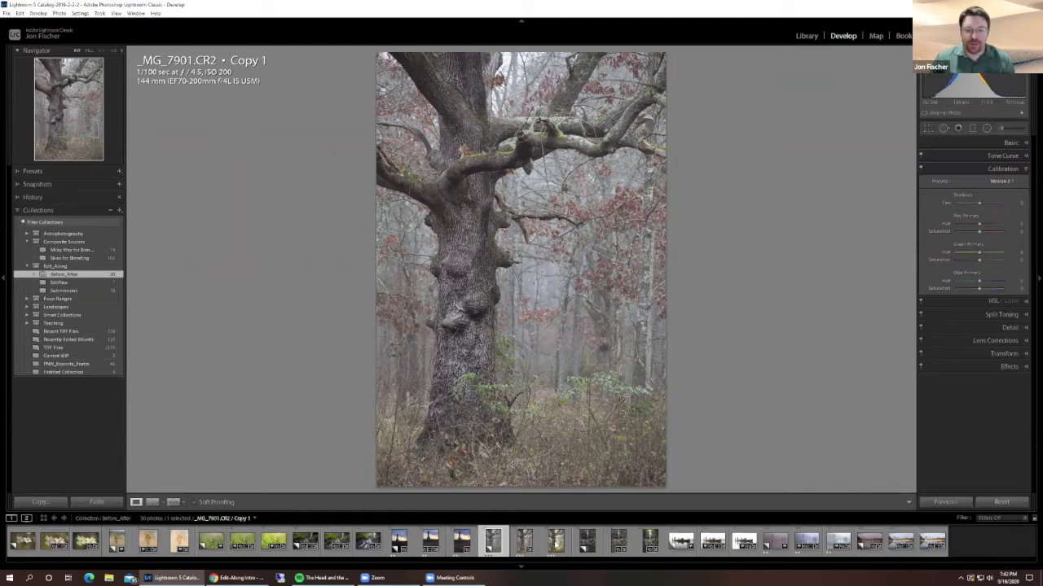
left_click(556, 541)
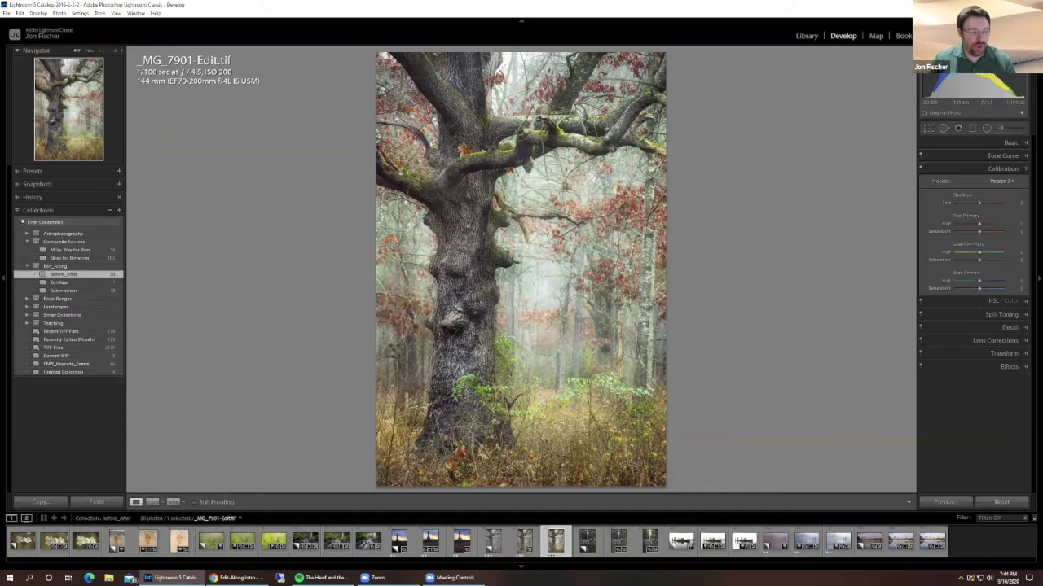
left_click(775, 541)
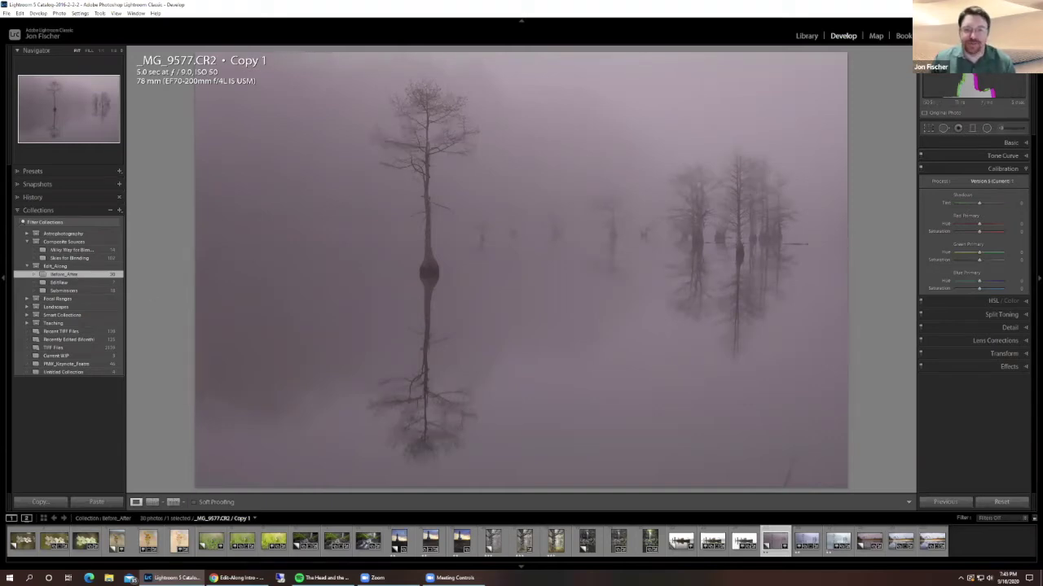
key("Right")
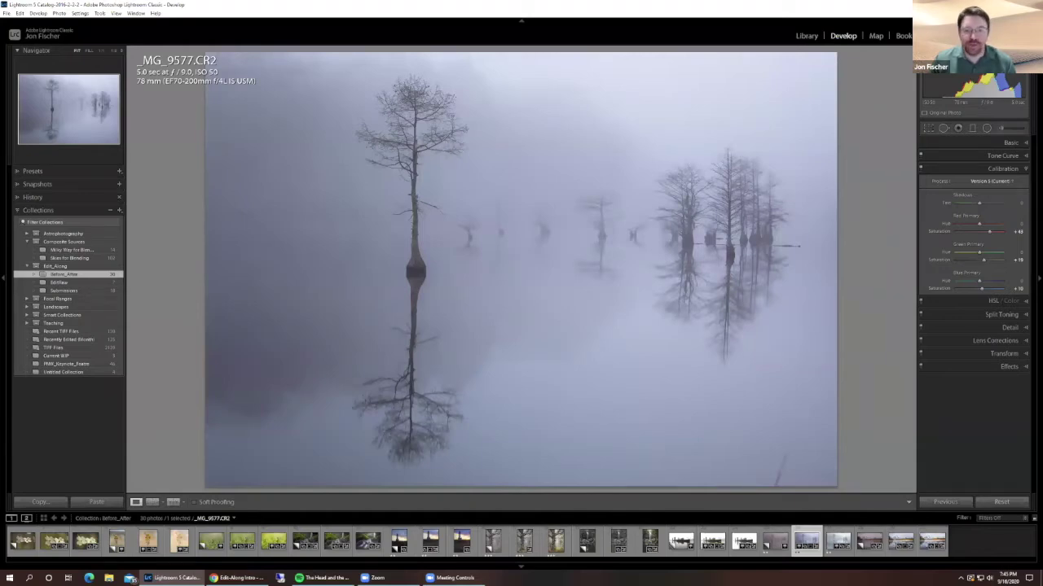
key("Right")
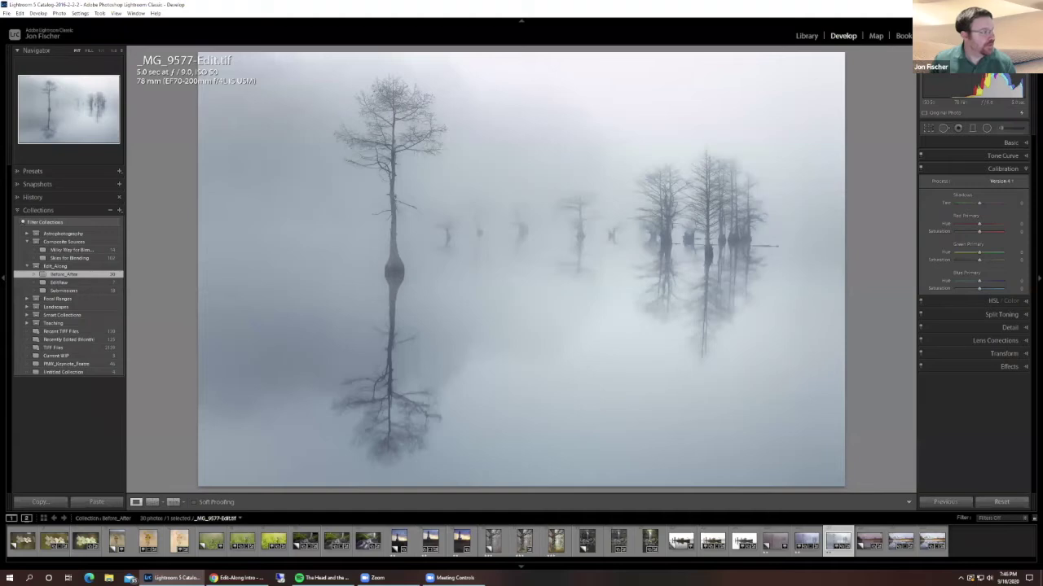
Step: View the original waterfall stream photo _MG_1793 with the photo info overlay hidden, followed by its edited TIFF
left_click(306, 541)
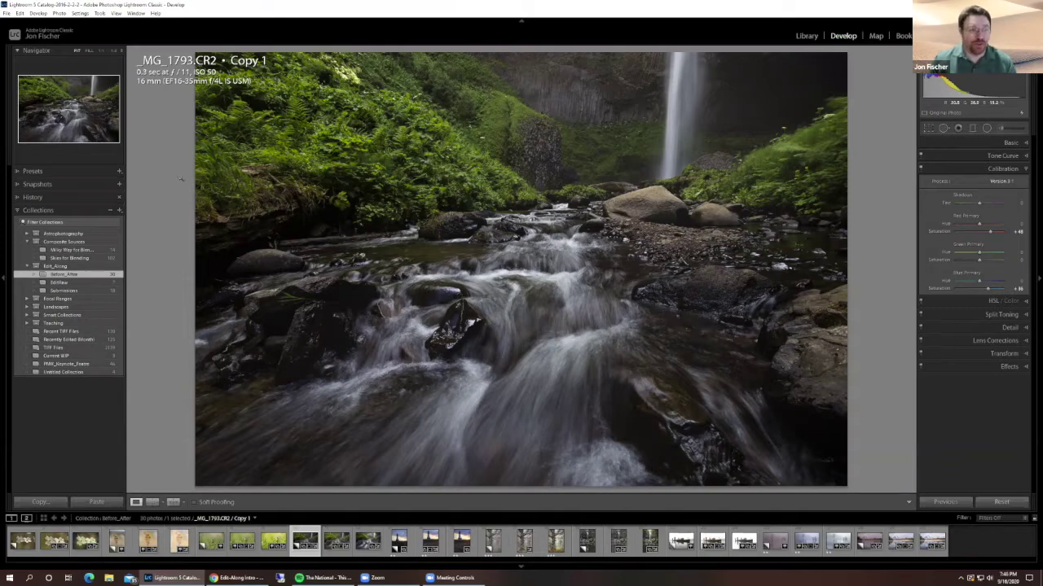
key("i")
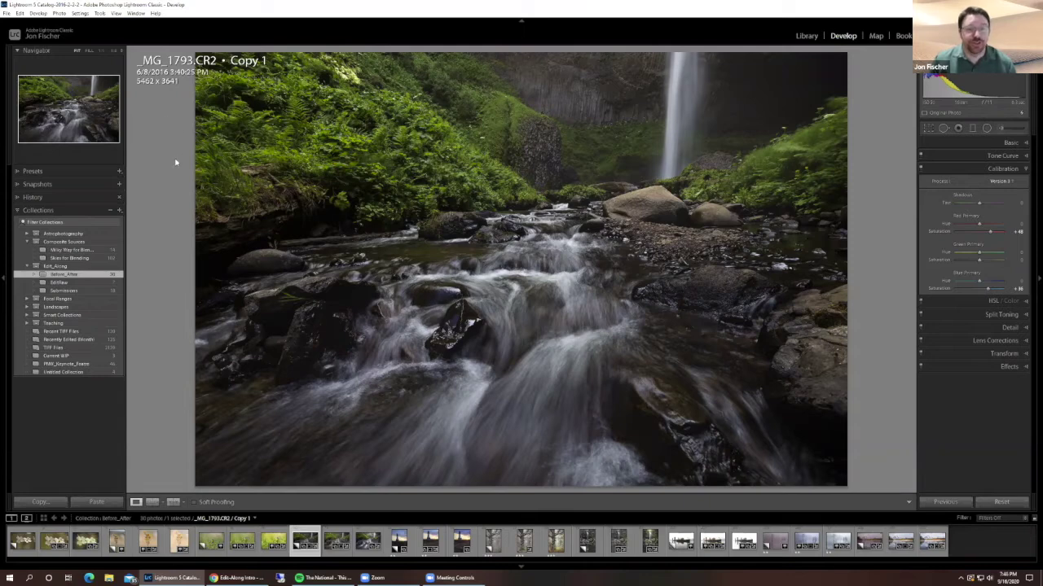
key("i")
key("i")
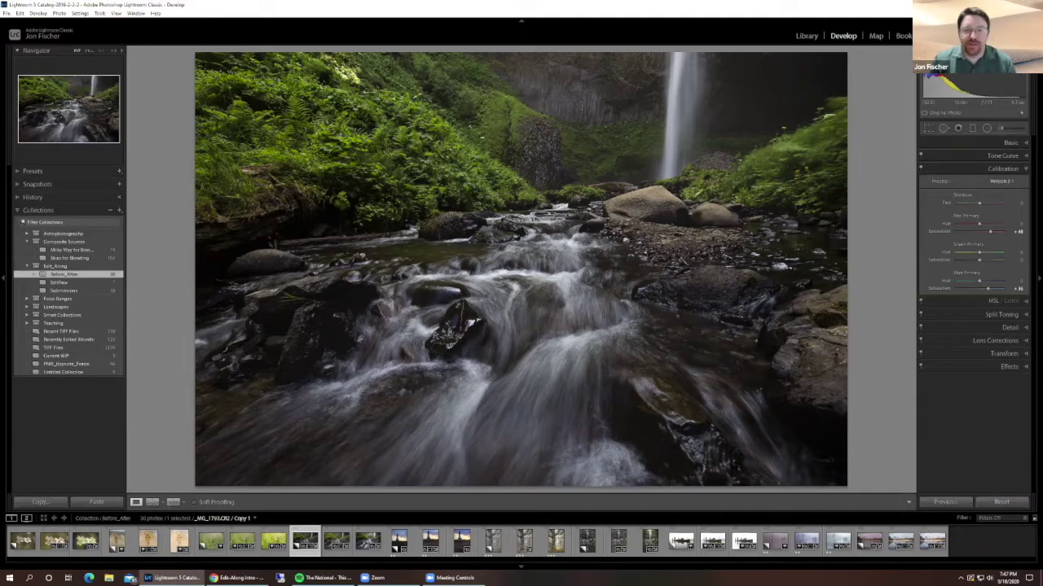
left_click(367, 541)
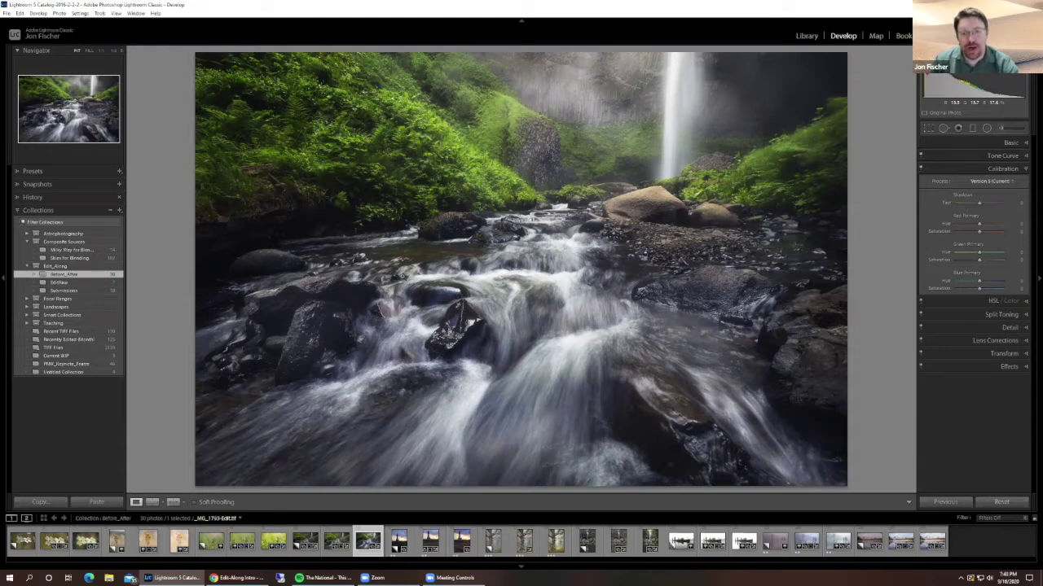
Step: Open the last subfolder of not_my_photos in the Library's Loupe view and look at all three versions of the forest stream photo DSC_0736
left_click(873, 35)
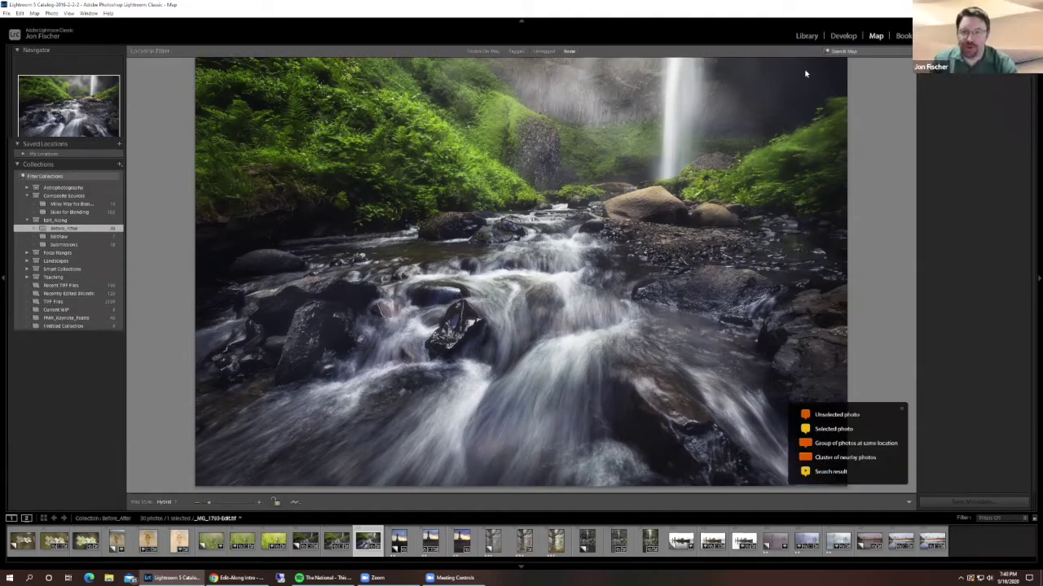
left_click(842, 36)
key("e")
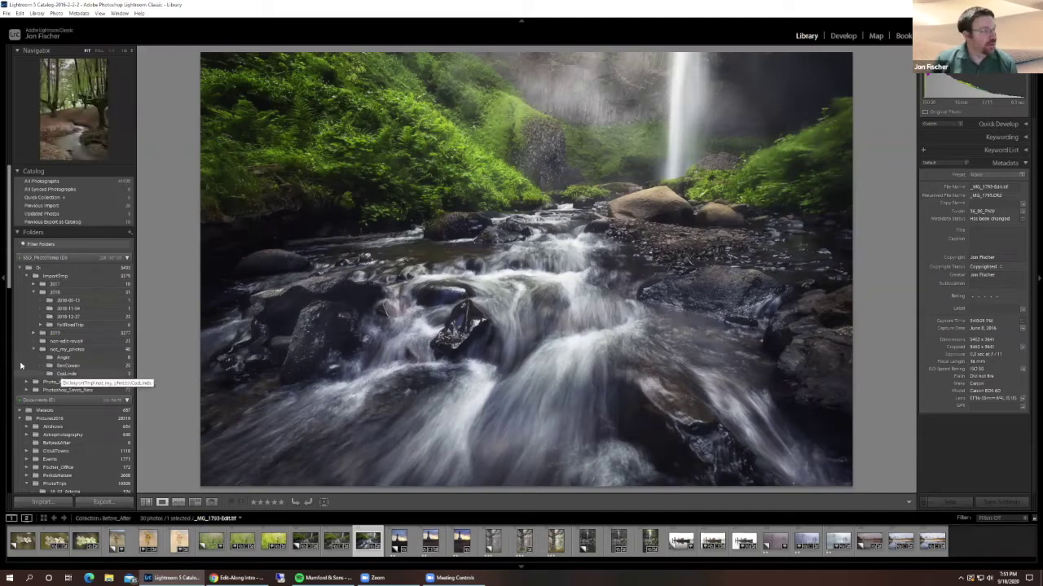
left_click(66, 373)
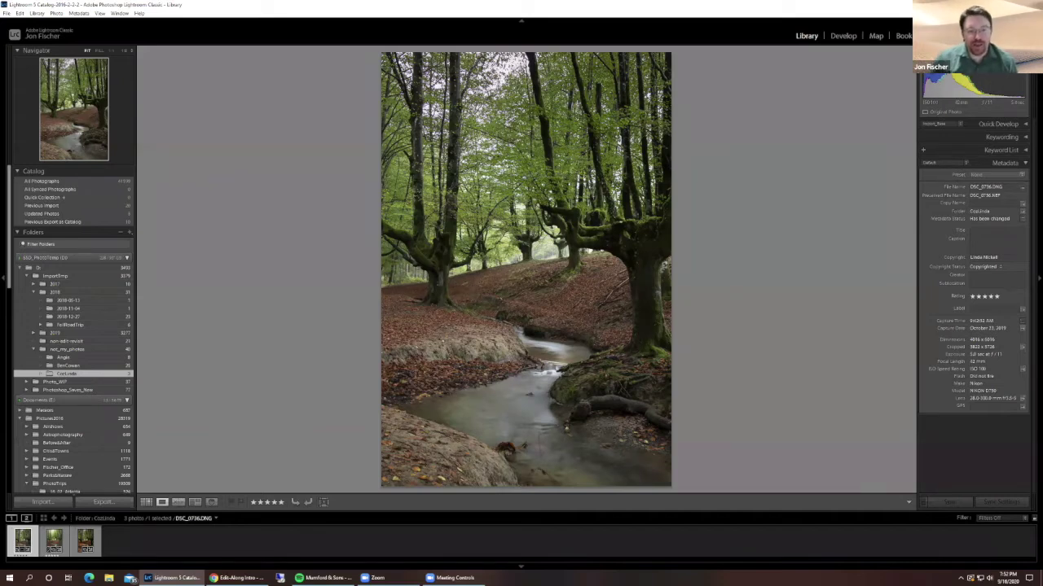
left_click(85, 540)
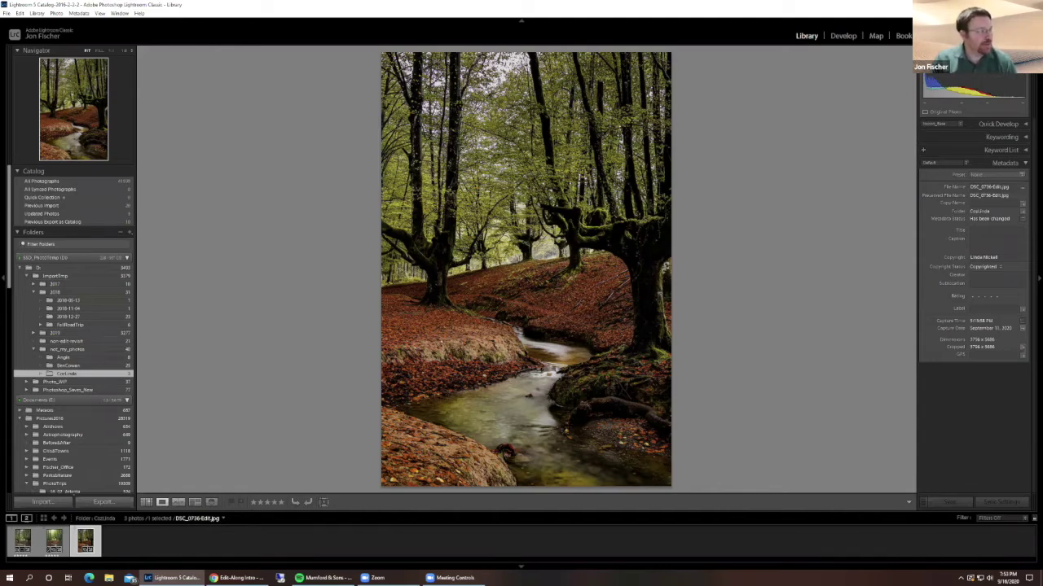
left_click(53, 541)
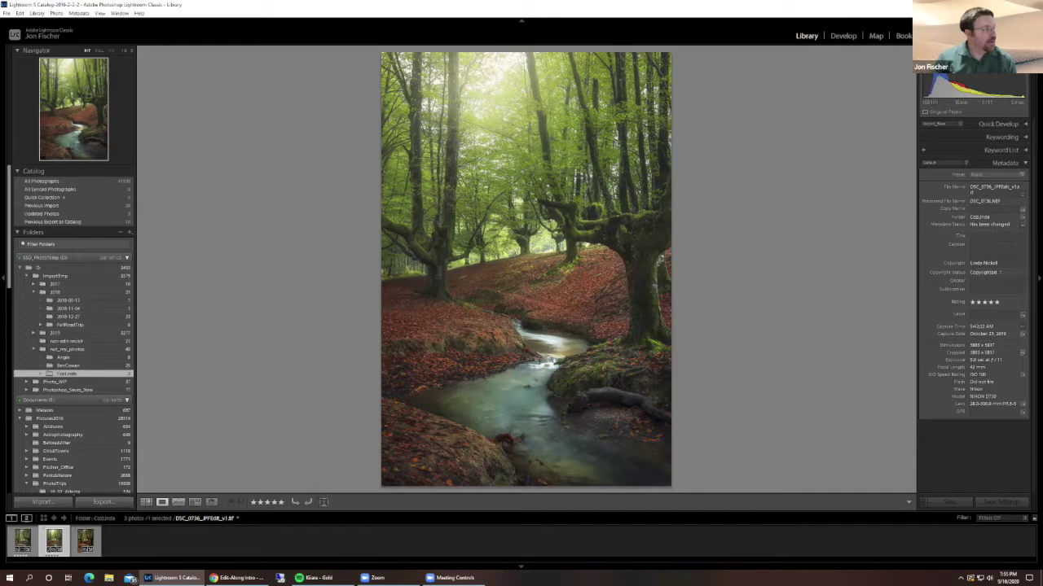
Step: Compare the original DSC_0736.DNG side by side with its edited TIFF version
left_click(22, 540)
left_click(22, 540, "ctrl")
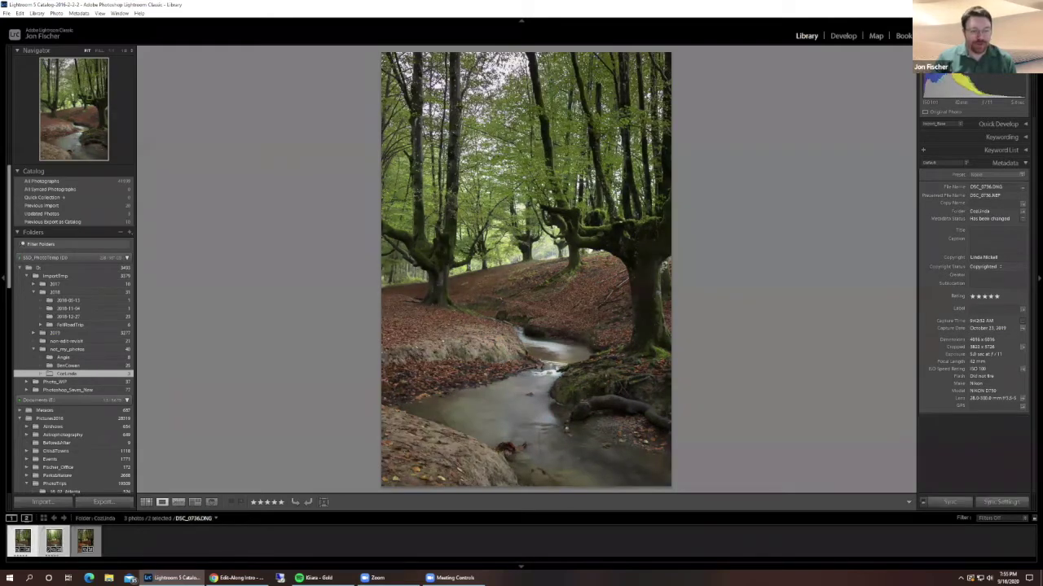
left_click(178, 503)
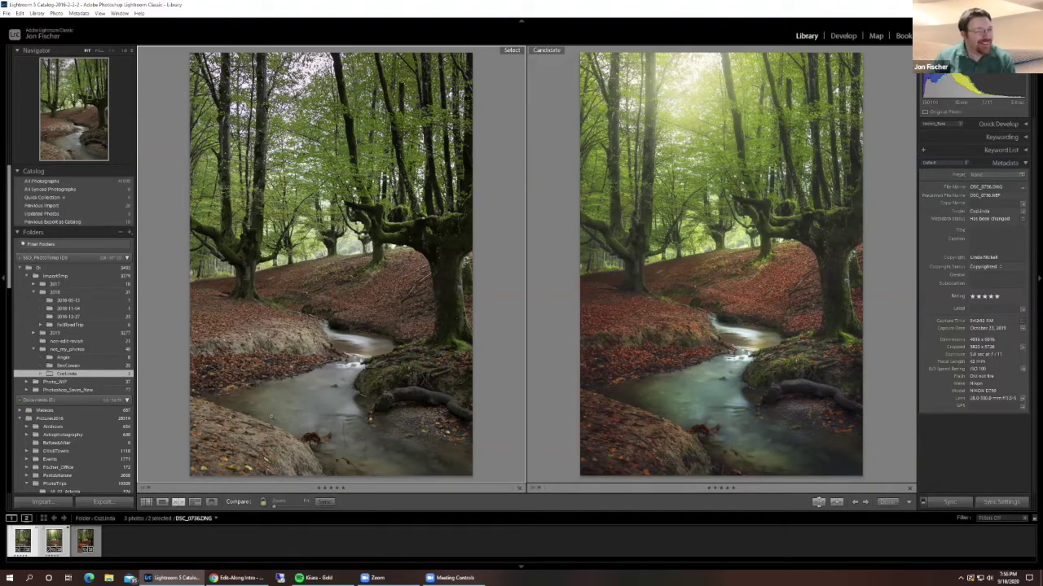
Step: Open the Submissions collection and compare the gorge waterfall original DSC02709.ARW side by side with the darker, golden-toned edit
left_click(77, 358)
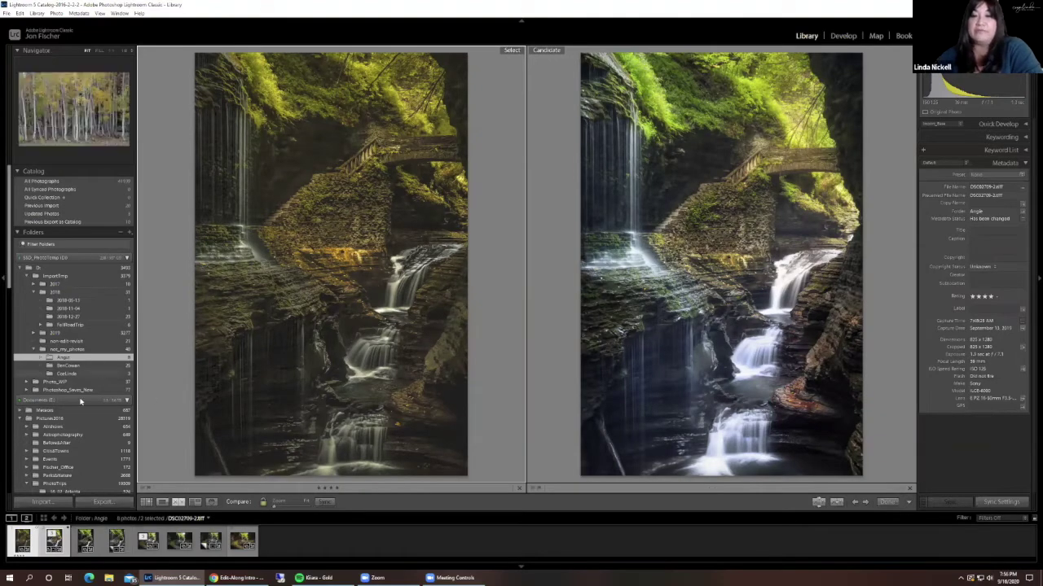
left_click(63, 375)
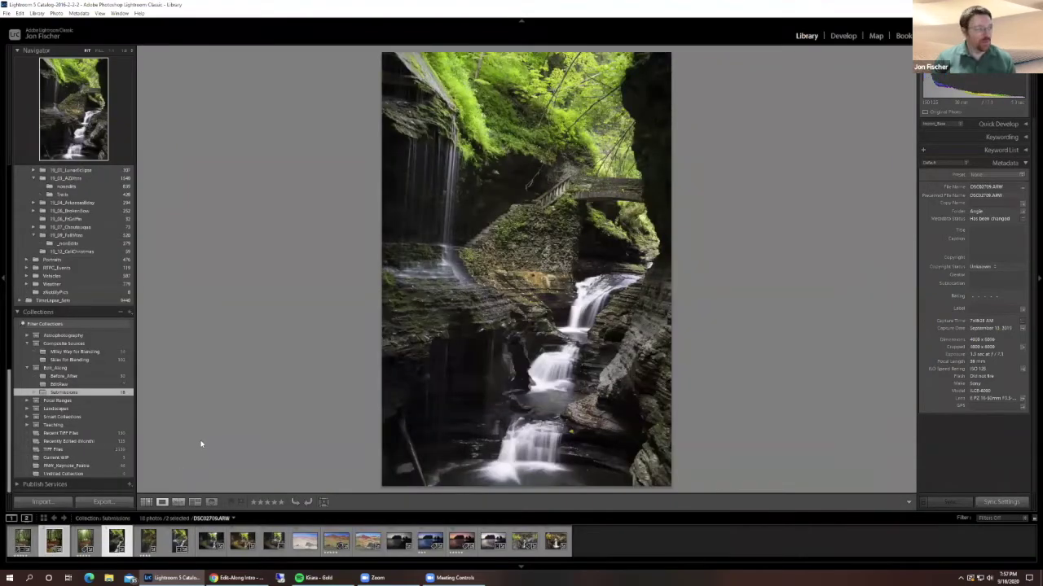
left_click(148, 542, "ctrl")
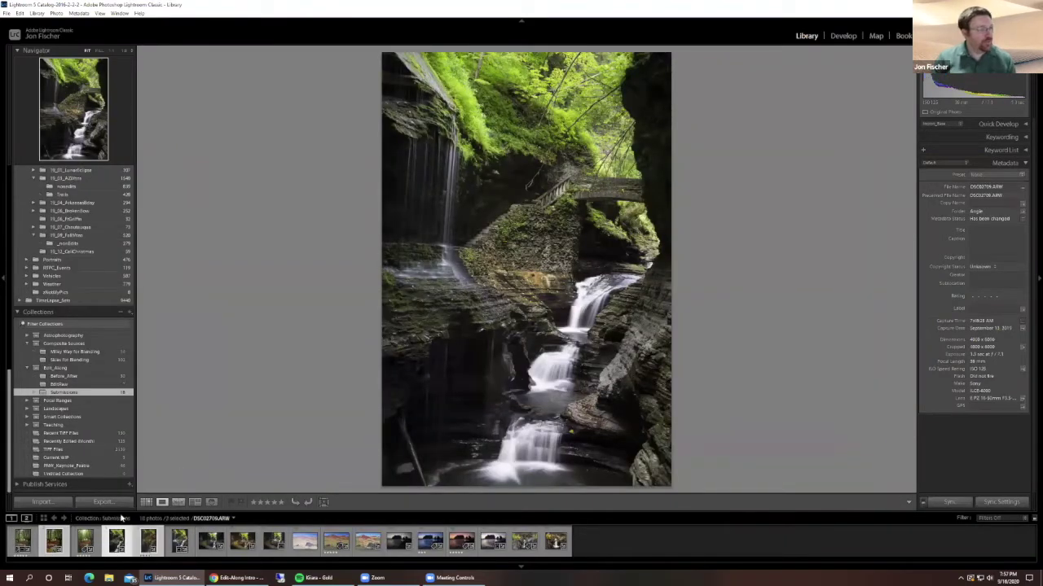
left_click(180, 502)
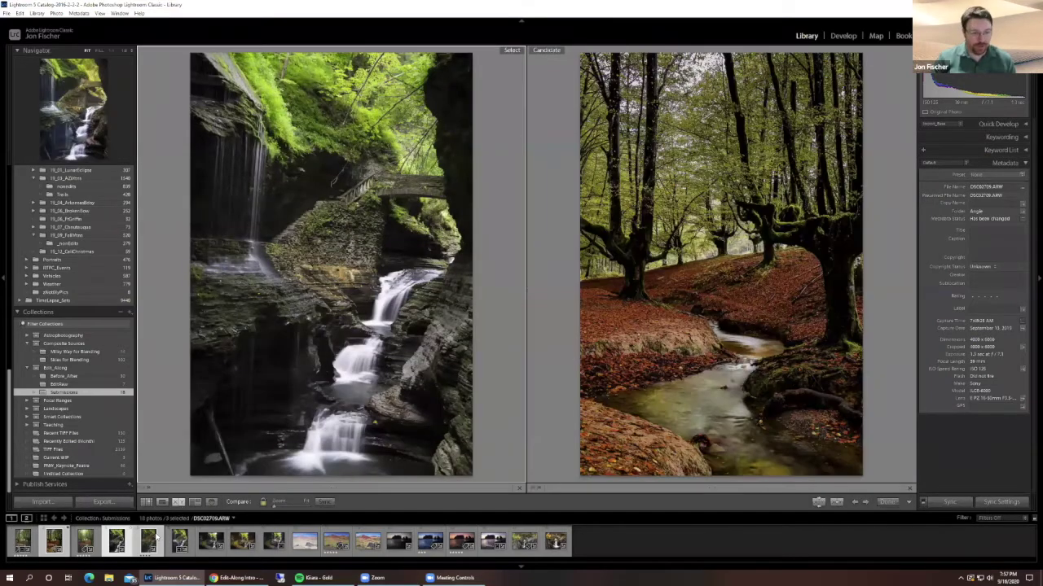
left_click(117, 542)
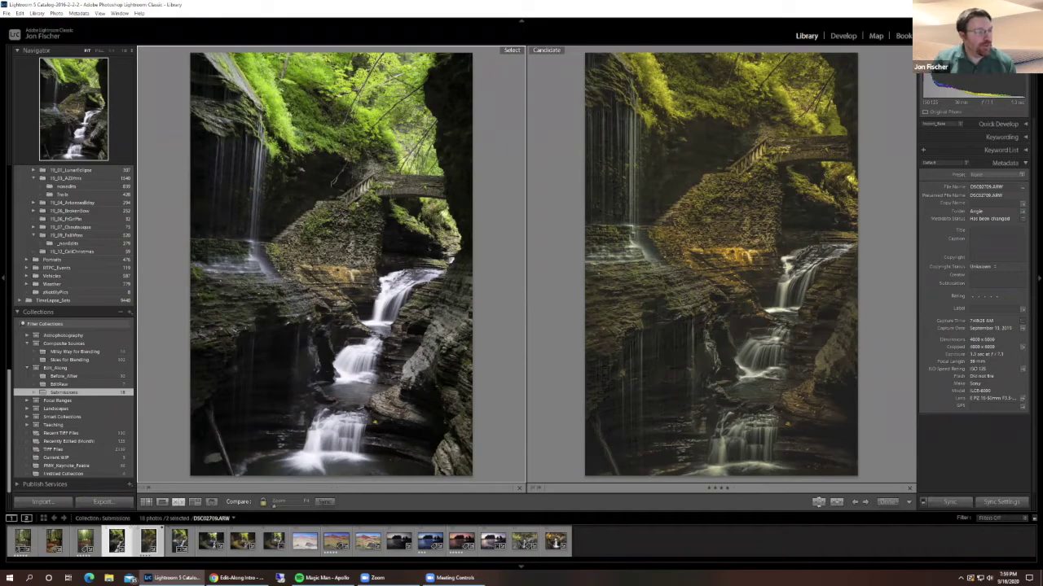
Step: Put DSC02709-Edit.tif beside the darker edit for comparison, and inspect it on its own in Loupe view
key("Right")
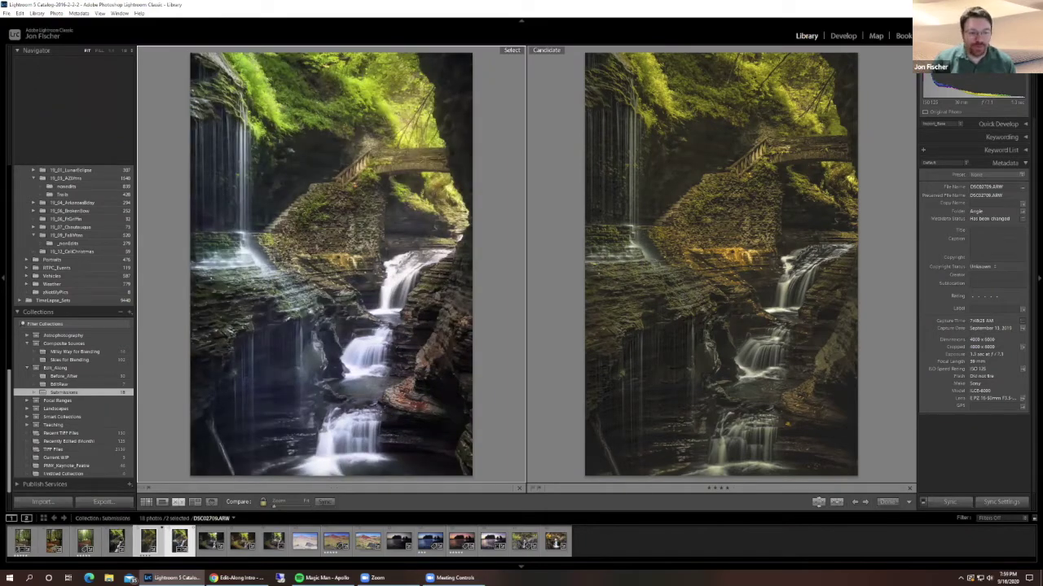
left_click(163, 502)
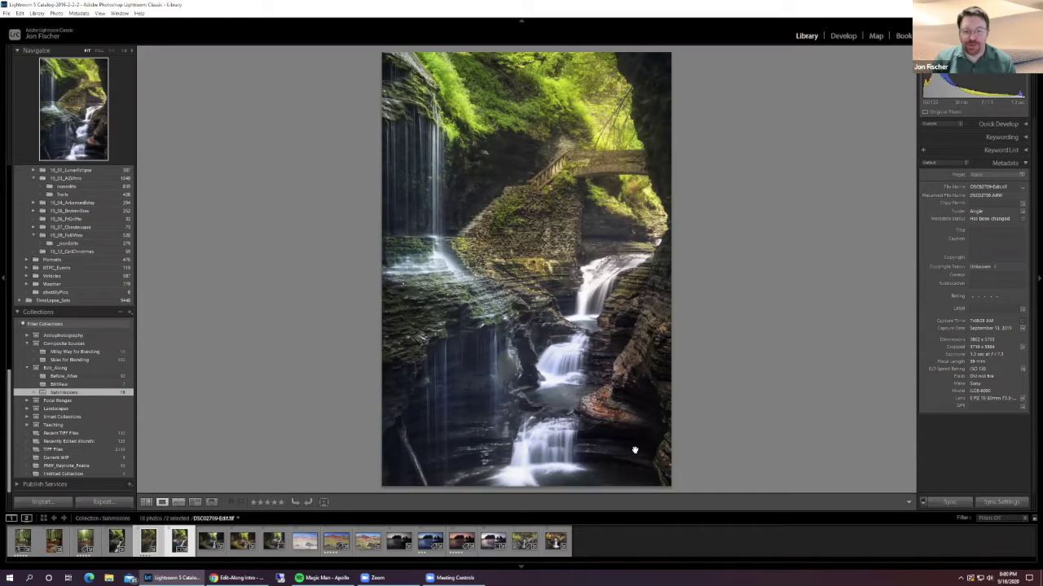
left_click(609, 461)
left_click(570, 405)
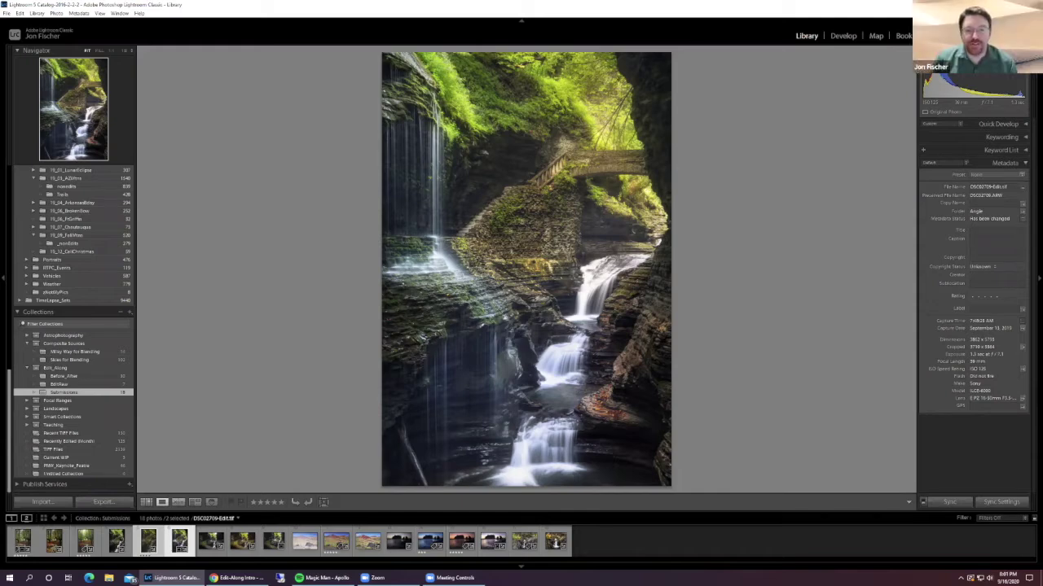
Step: Open the first subfolder of not_my_photos and compare DSC02709.ARW Copy 1 side by side with the finished waterfall edit
mouse_move(64, 241)
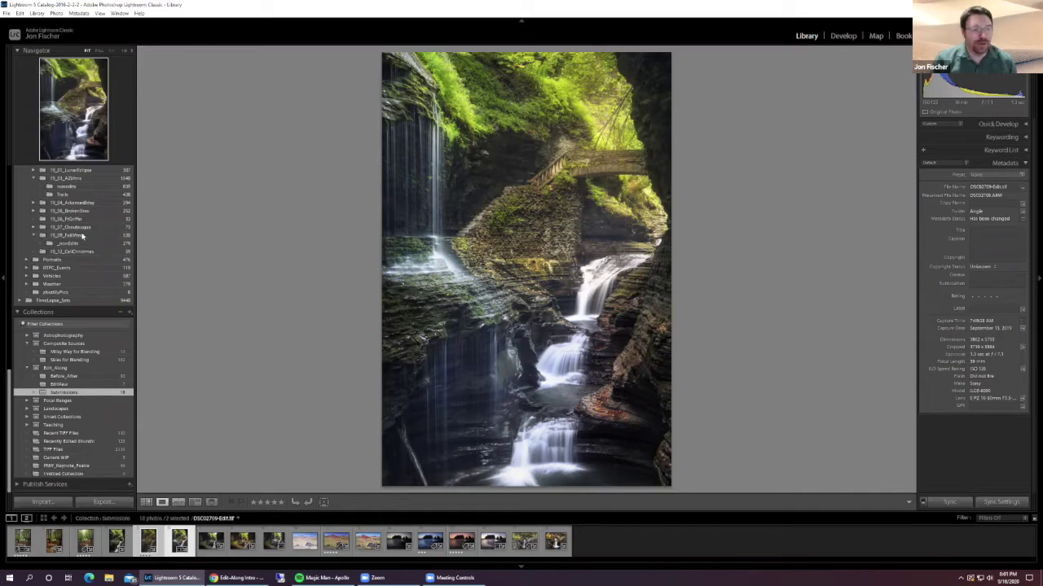
scroll(77, 241, "up", 10)
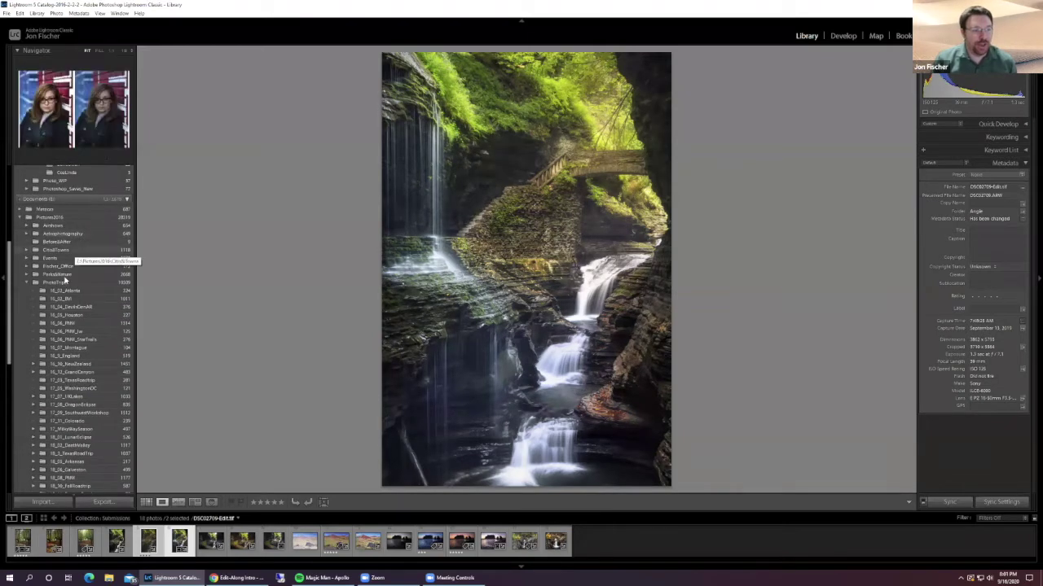
scroll(73, 293, "up", 5)
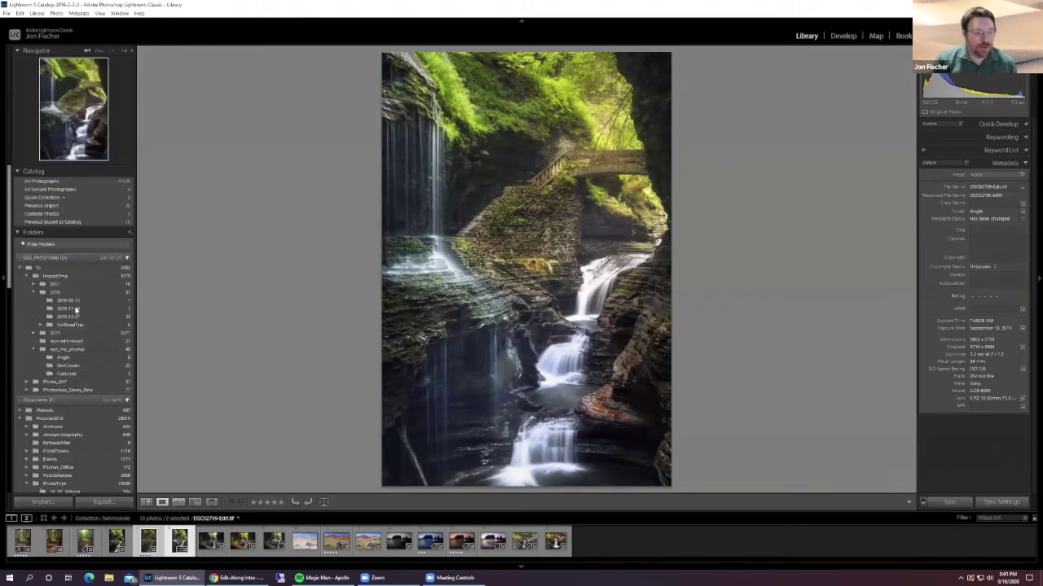
left_click(63, 358)
key("c")
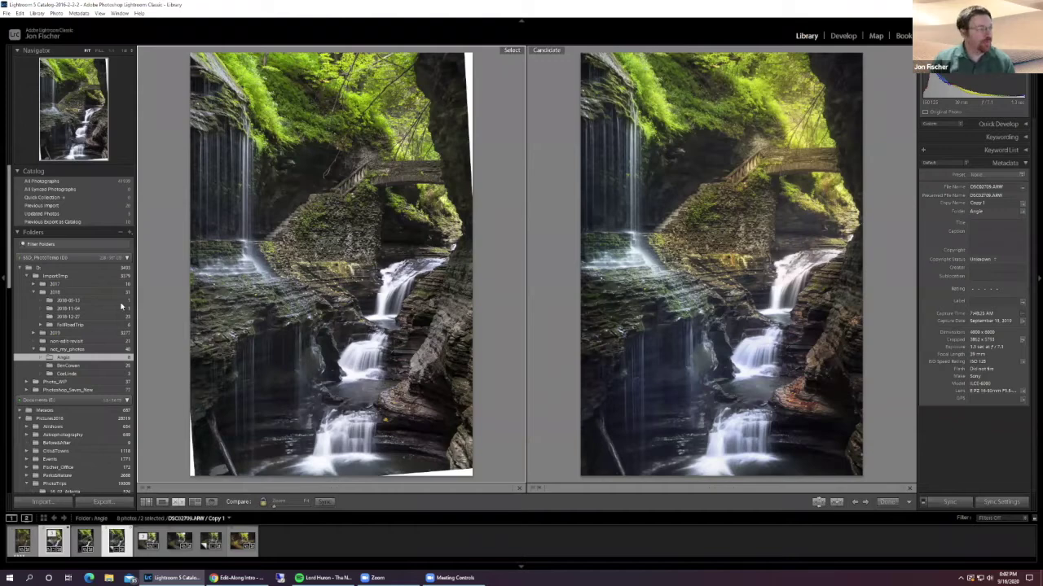
Step: Browse the second subfolder of not_my_photos, and view the red-mountain submission's two edited TIFFs one after another in the Submissions collection
left_click(69, 366)
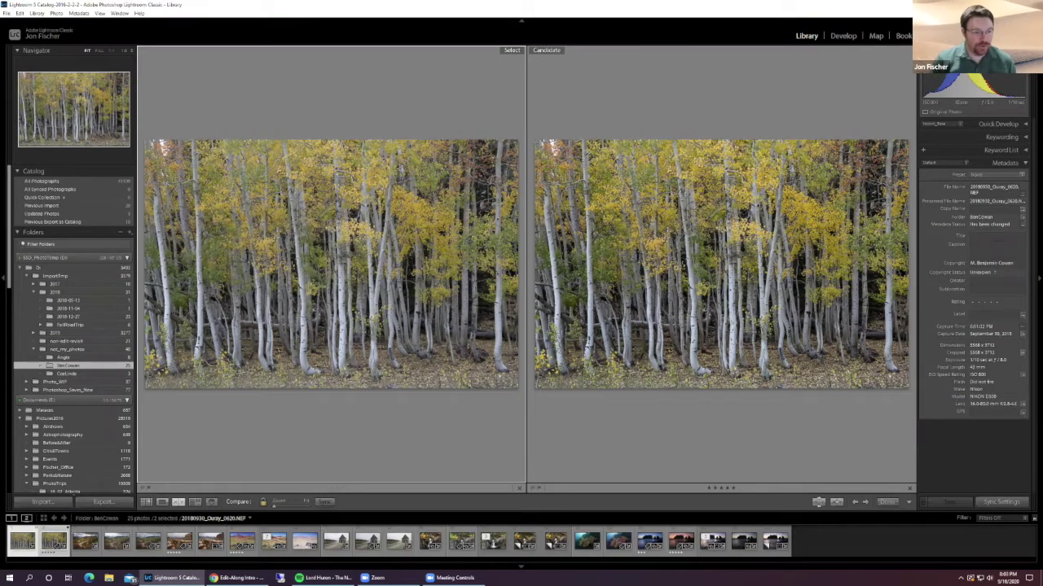
scroll(63, 403, "down", 6)
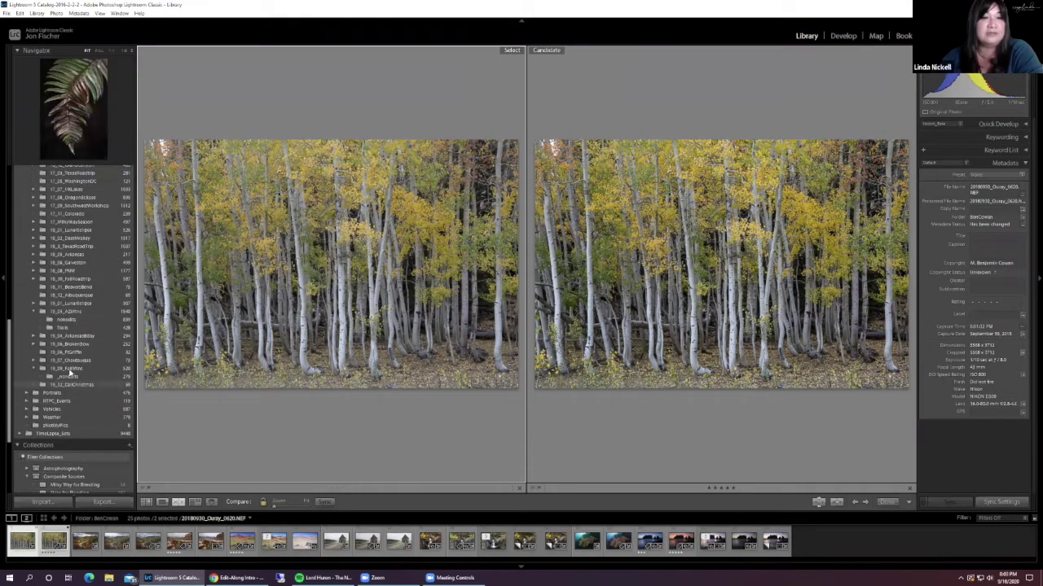
scroll(70, 373, "down", 3)
left_click(64, 392)
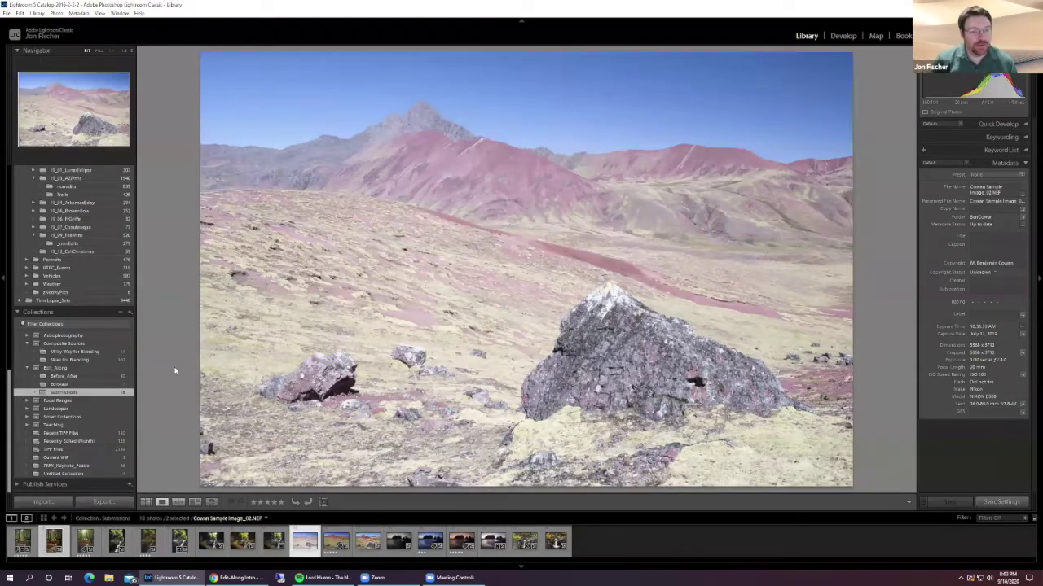
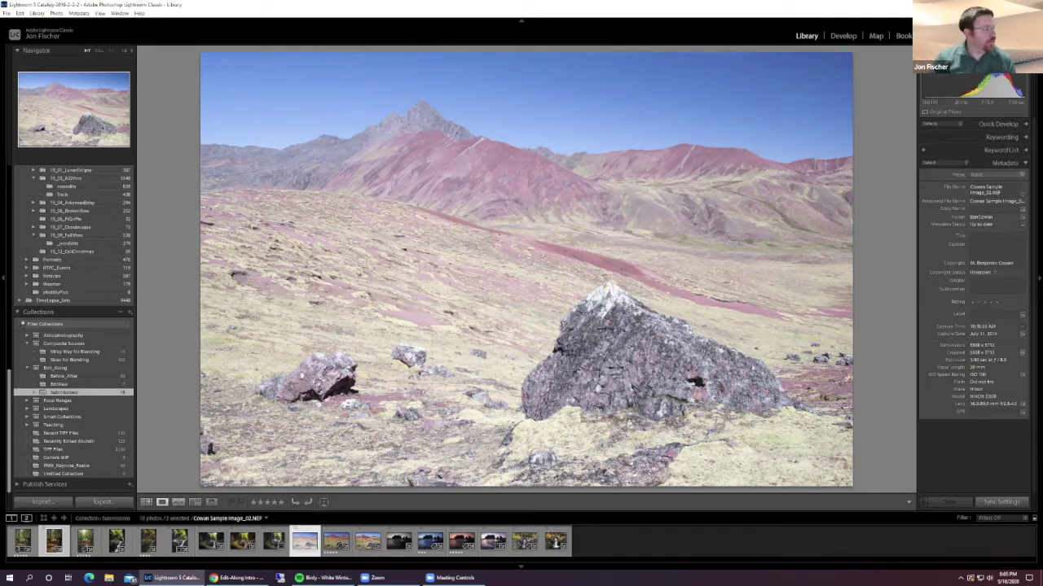
left_click(336, 542)
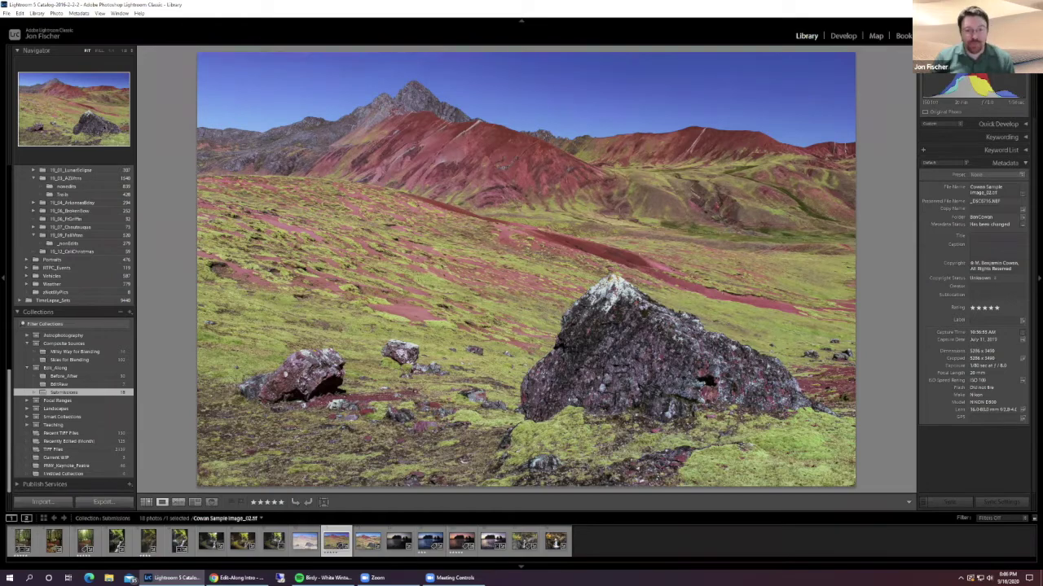
key("Right")
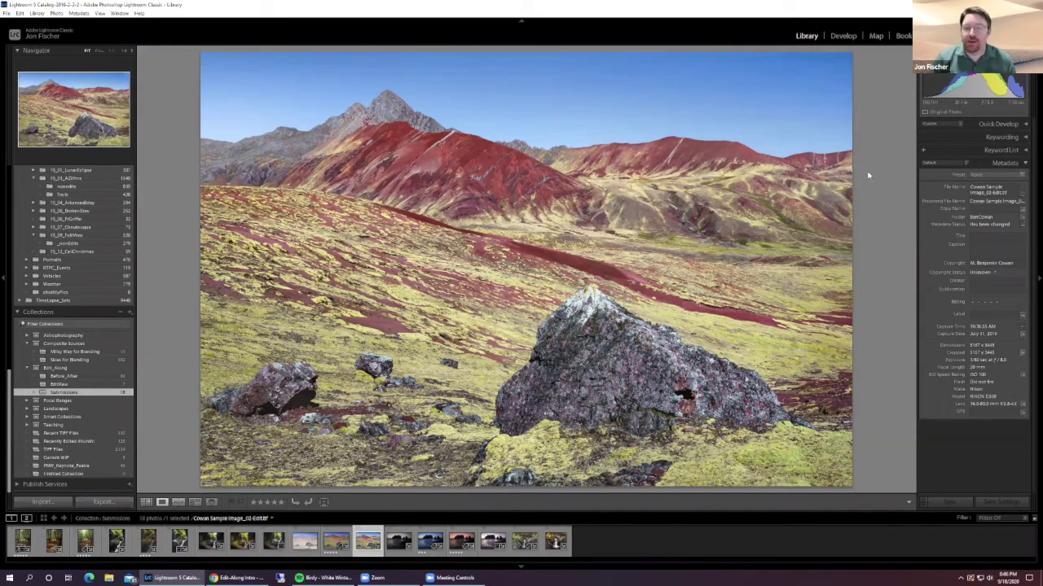
Step: Shift the yellows and greens of the second red-mountain edit toward green with HSL hue targeted adjustment, and check it against the other edit
left_click(841, 36)
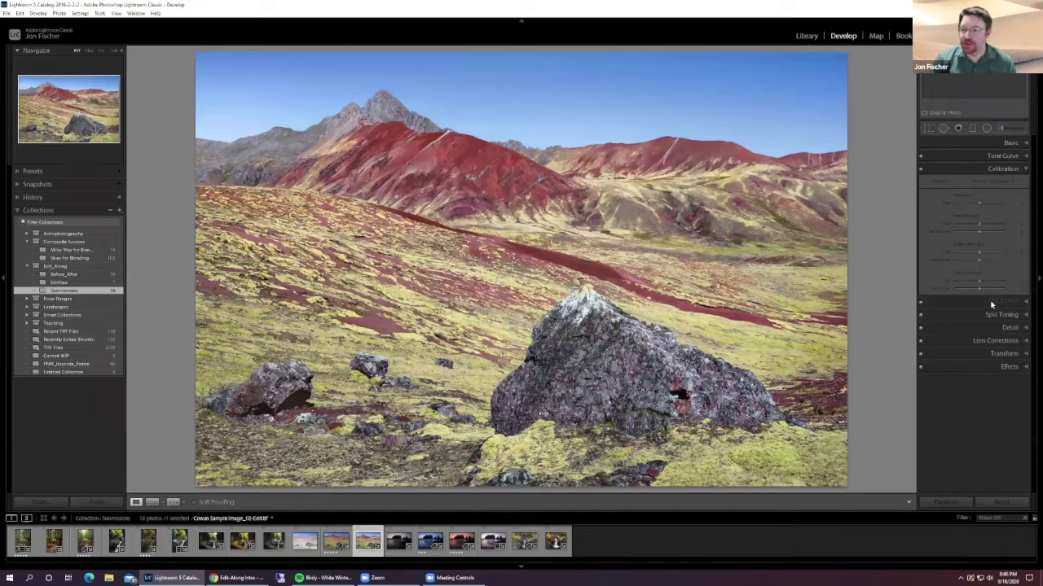
left_click(992, 301)
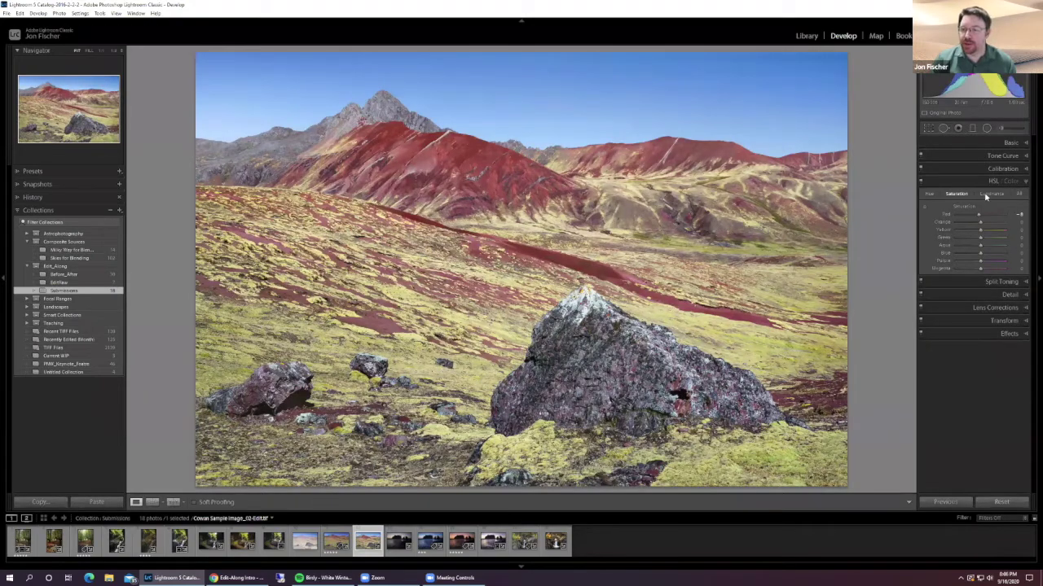
left_click(927, 194)
left_click(924, 206)
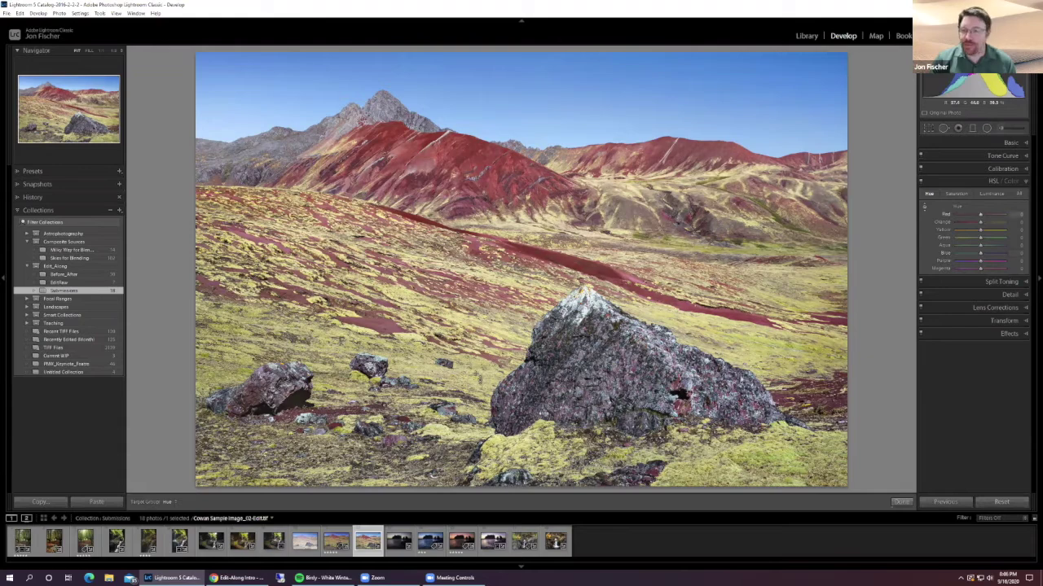
left_click_drag(522, 391, 521, 375)
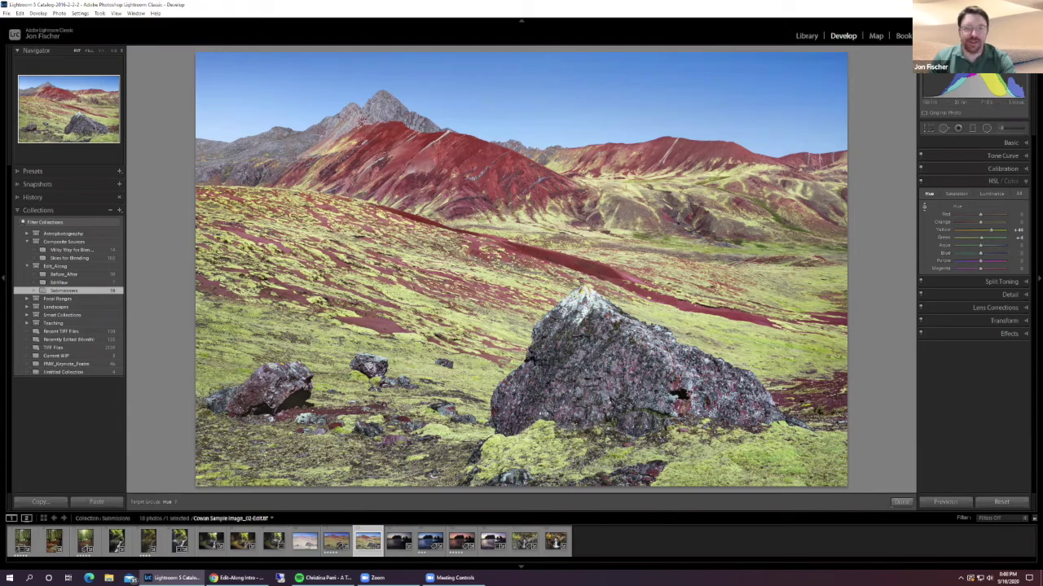
left_click(335, 541)
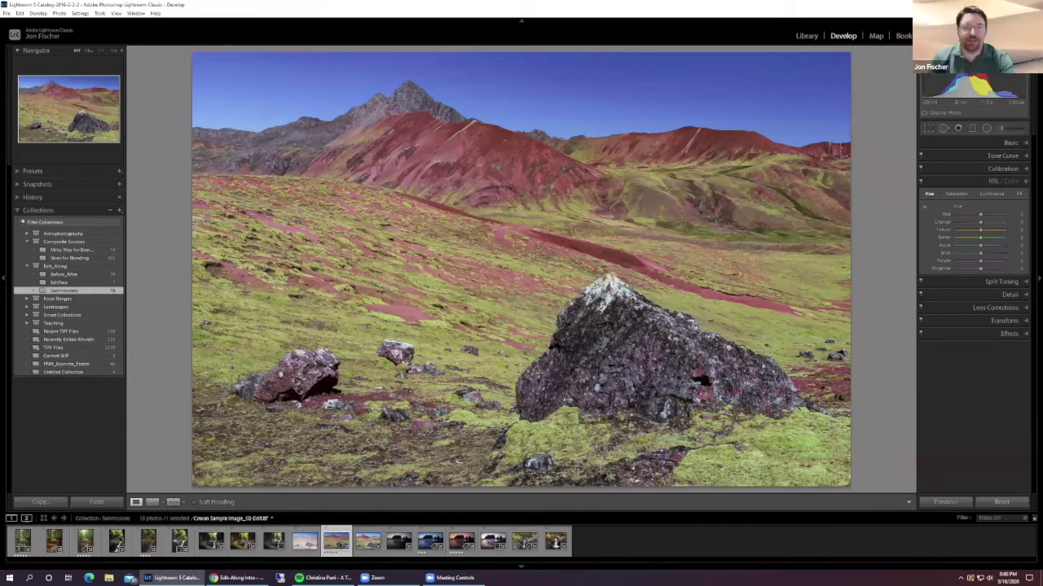
left_click(367, 541)
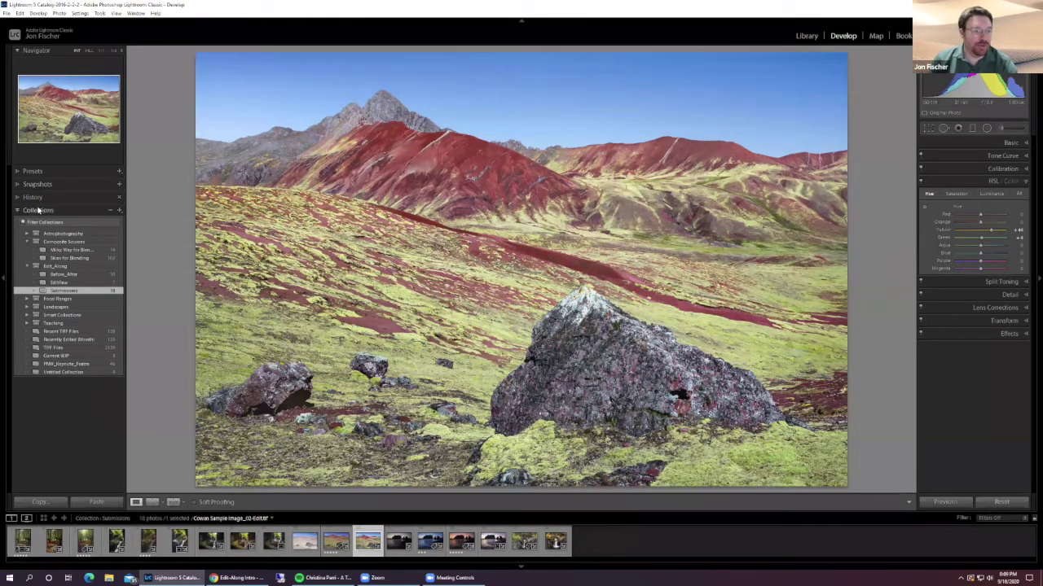
Step: Preview the black-and-white presets, including B&W Infrared and B&W High Contrast, on the red-mountain edit
left_click(40, 172)
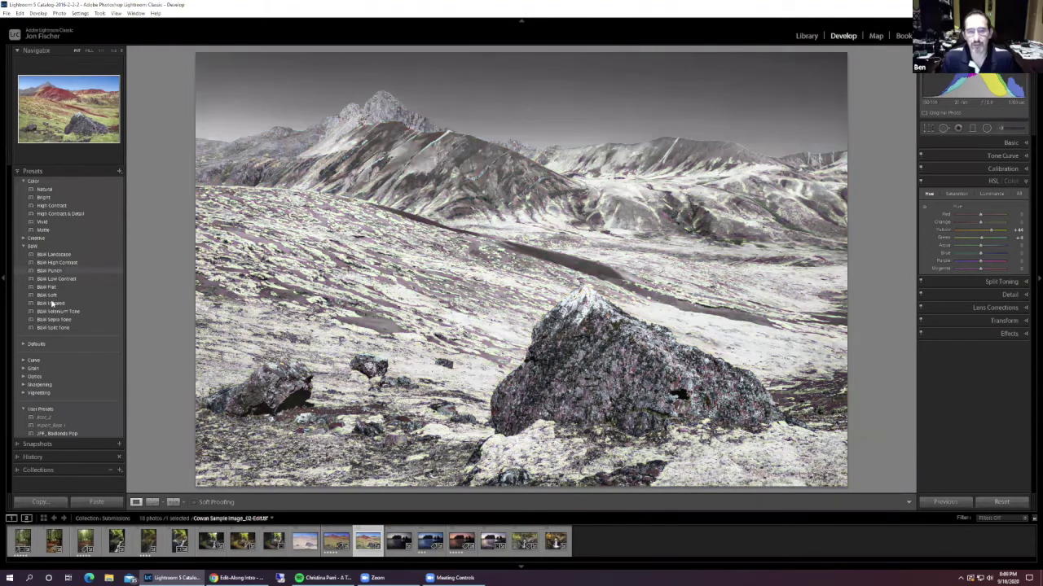
left_click(52, 303)
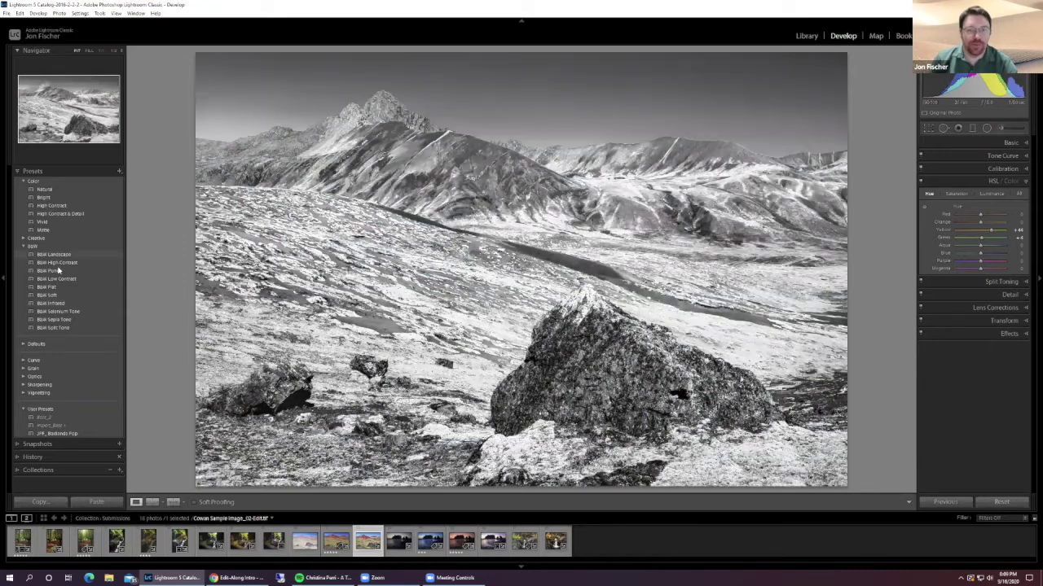
left_click(59, 265)
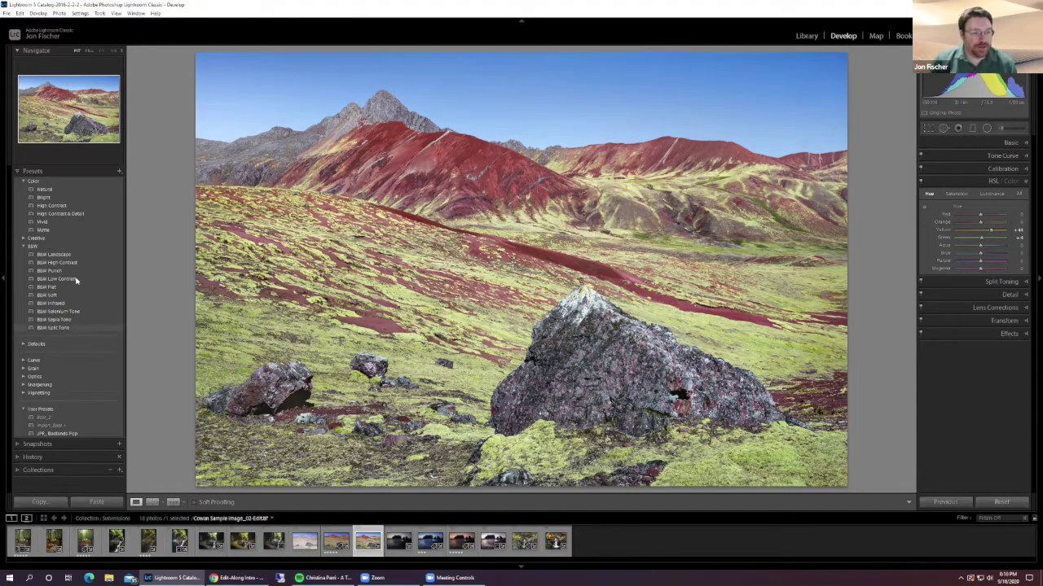
Step: Show the collection below Before_After in the Edit_Along set in Grid view and select the Milky Way photo _MG_0937.CR2
left_click(803, 36)
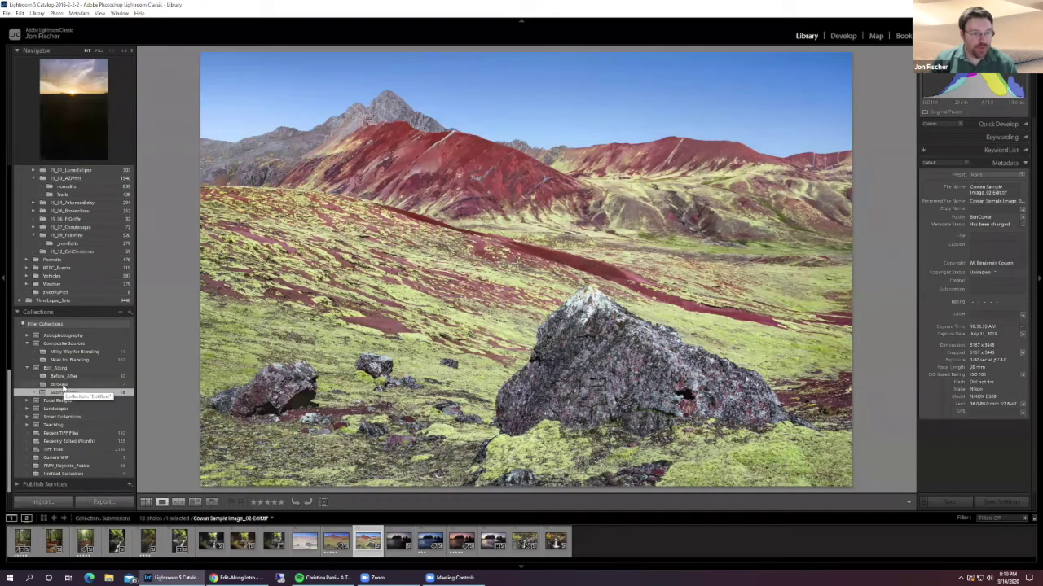
left_click(59, 386)
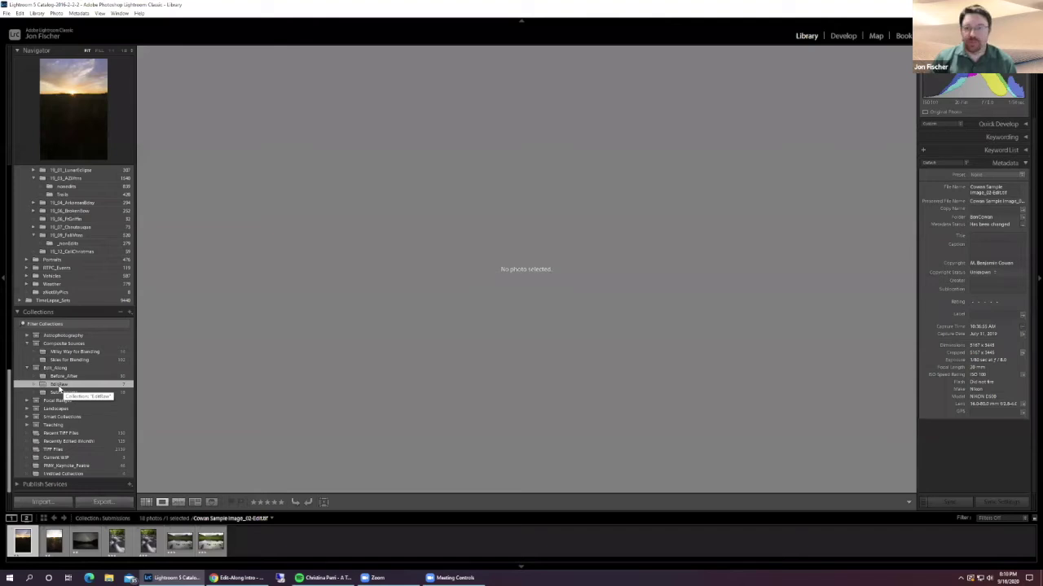
key("g")
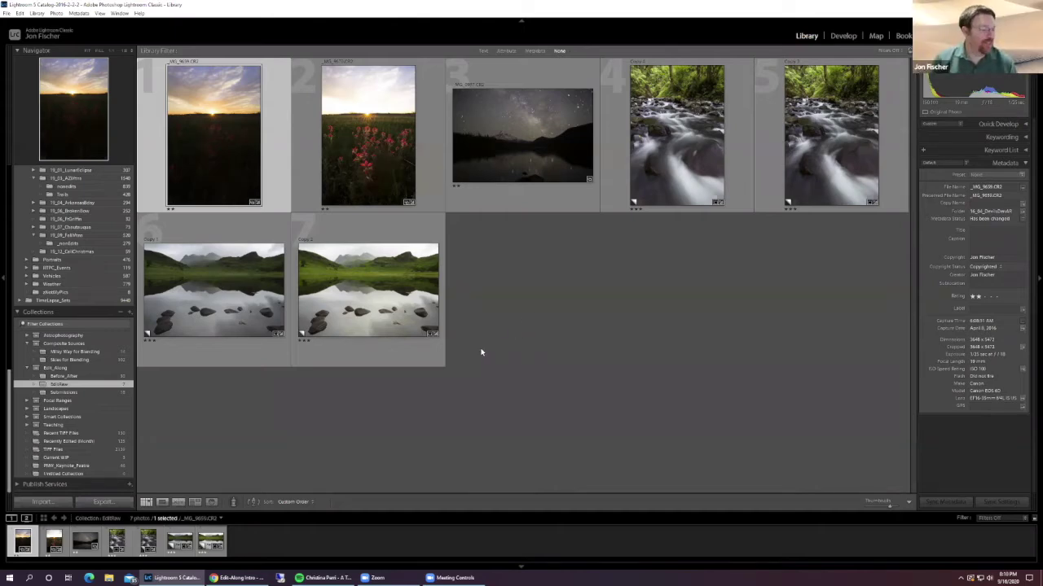
left_click(516, 152)
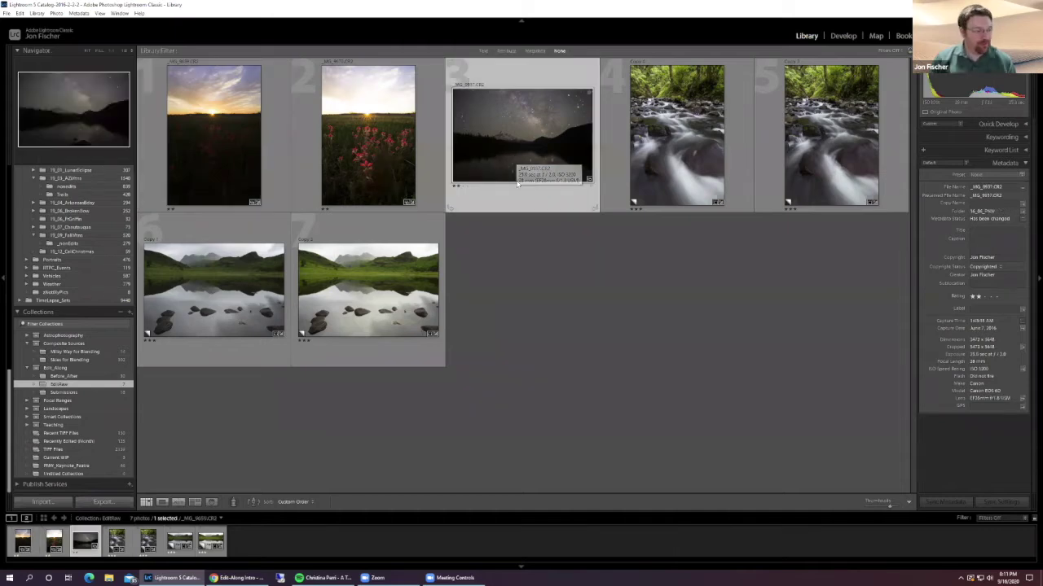
Step: Crop the Milky Way photo in Develop to a 1 x 1 square framing the snowy peak and the galactic core
left_click(840, 37)
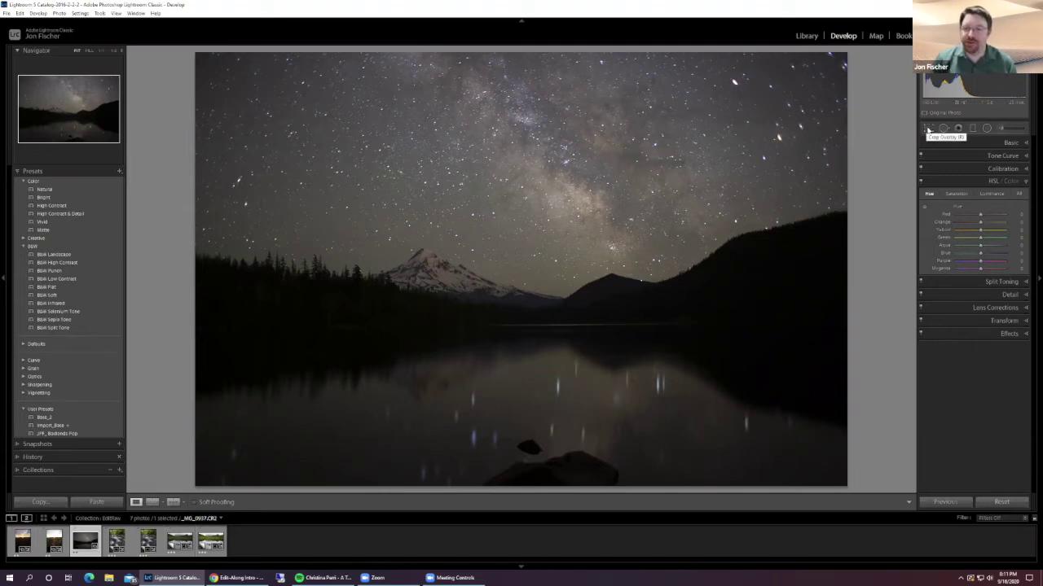
left_click(927, 128)
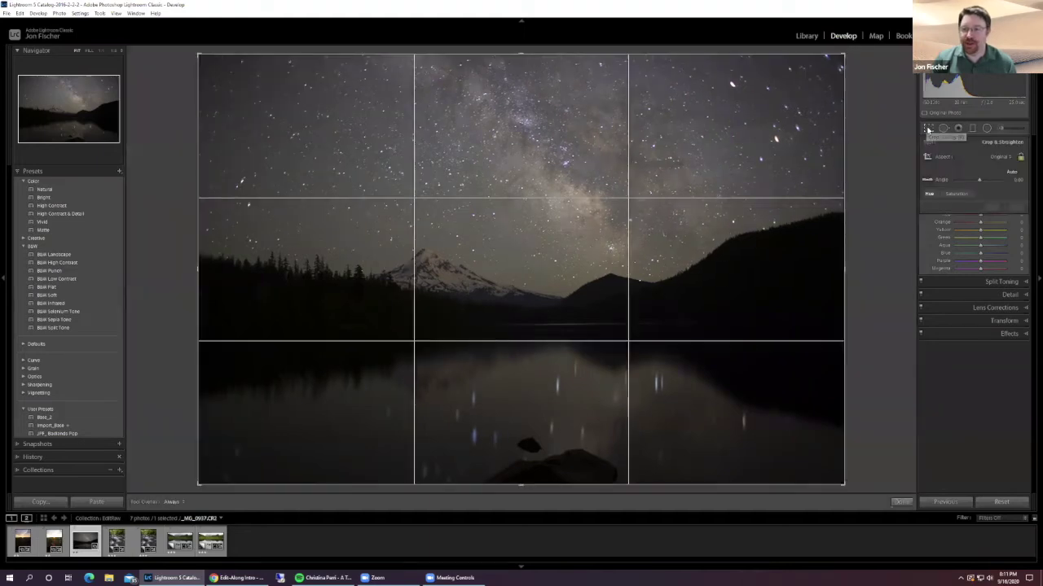
left_click(999, 158)
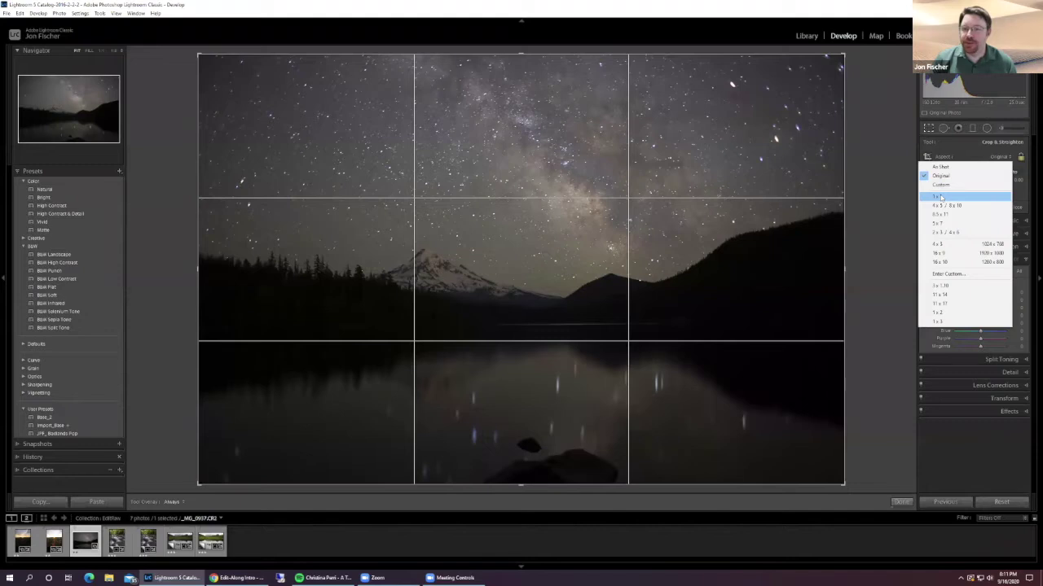
left_click(940, 197)
left_click_drag(597, 213, 592, 213)
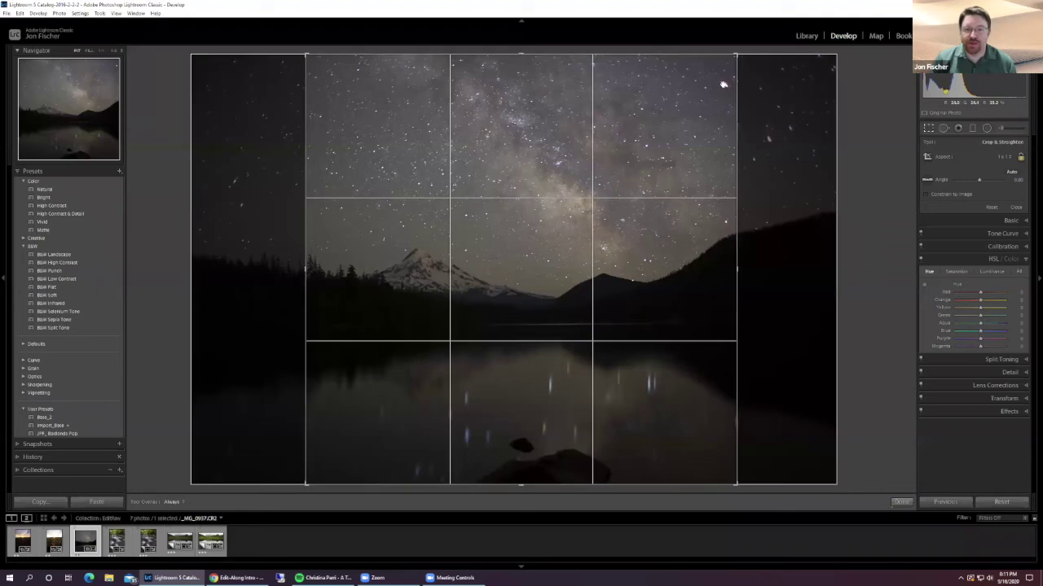
left_click_drag(669, 169, 669, 168)
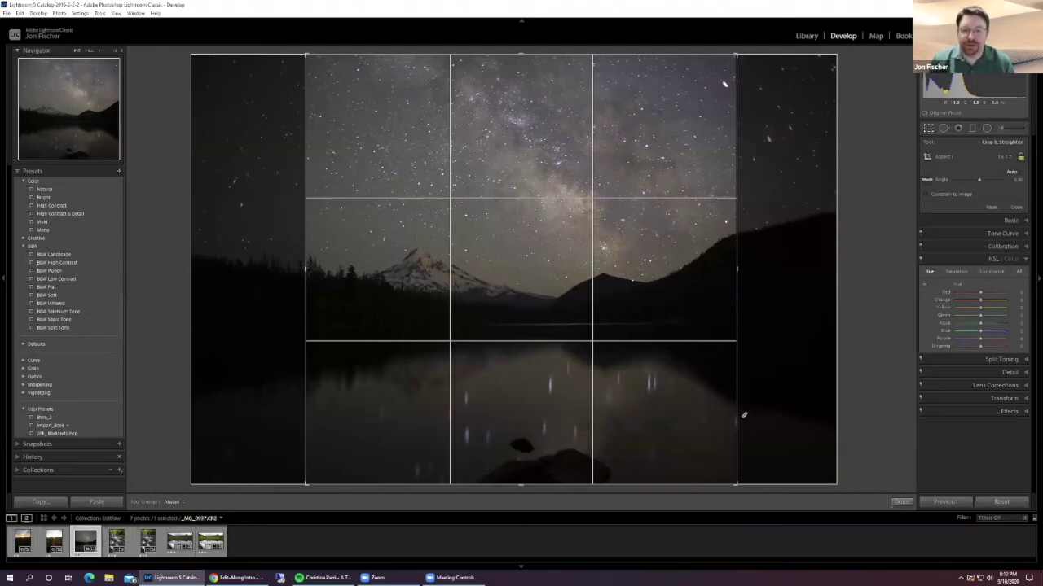
left_click(900, 501)
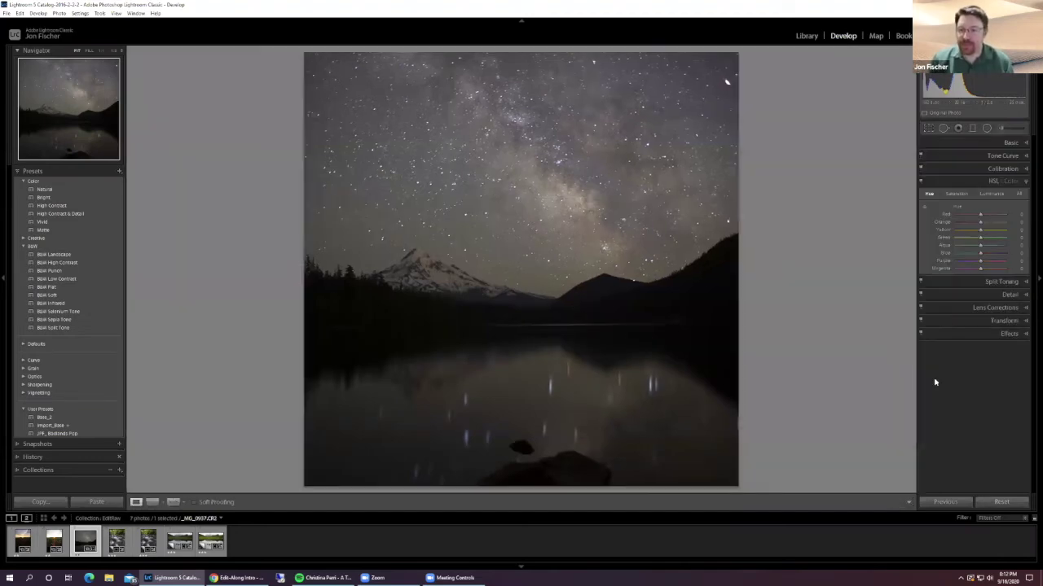
Step: Cool the Milky Way photo's white balance to a temperature of 3667 and set Tint to +18
left_click(1012, 143)
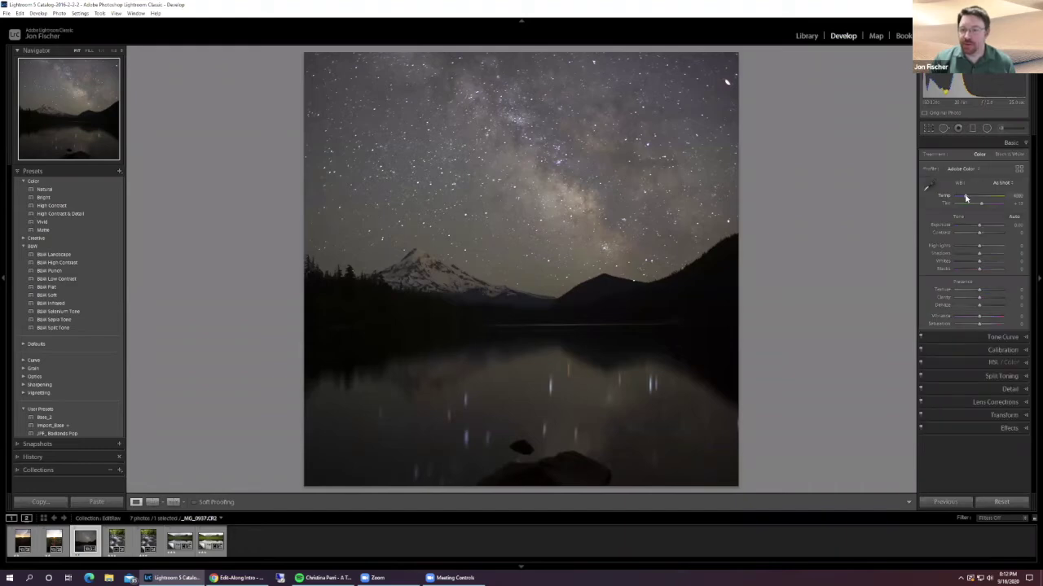
left_click_drag(967, 197, 963, 198)
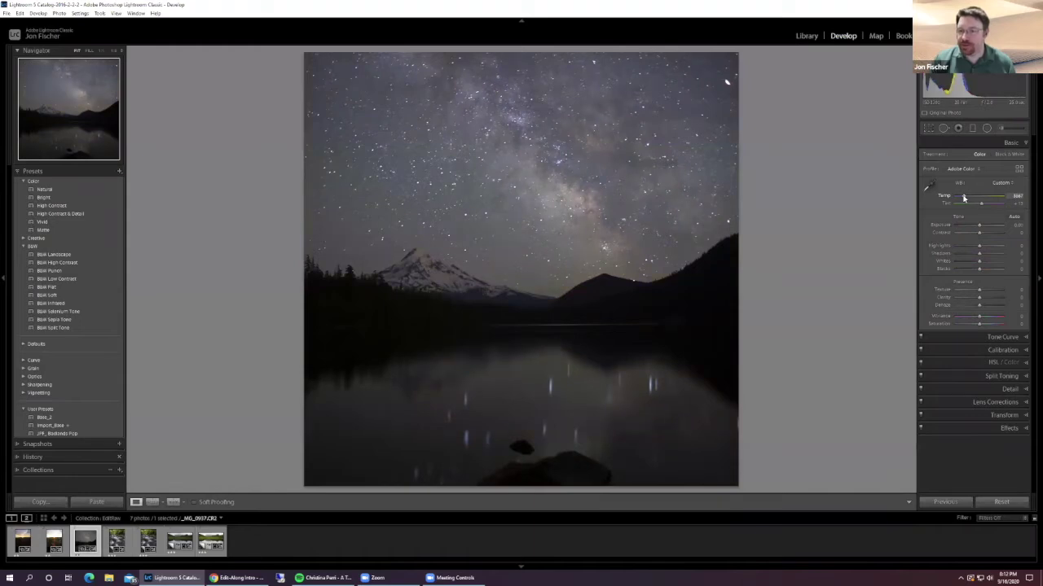
left_click_drag(981, 206, 981, 205)
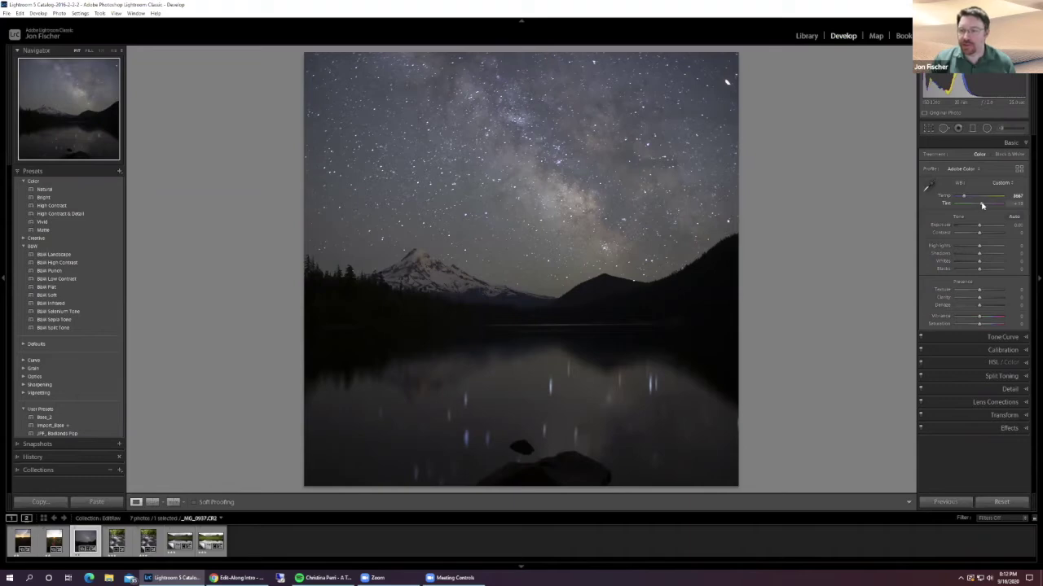
left_click_drag(981, 205, 984, 206)
left_click_drag(981, 206, 982, 206)
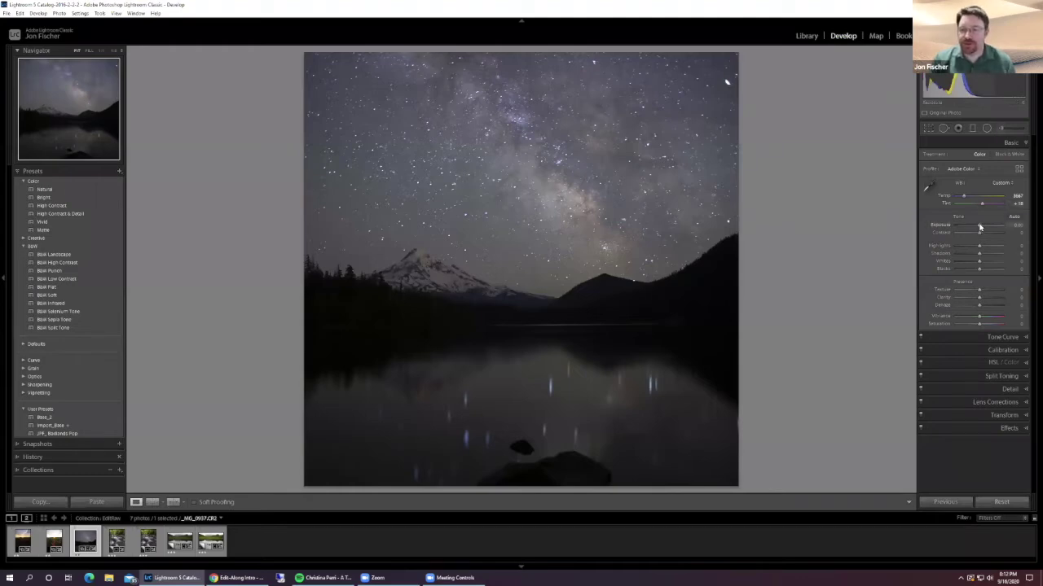
Step: Lower the night photo's exposure slightly, and raise Dehaze to about +16 and Vibrance to about +21
left_click_drag(980, 227, 979, 228)
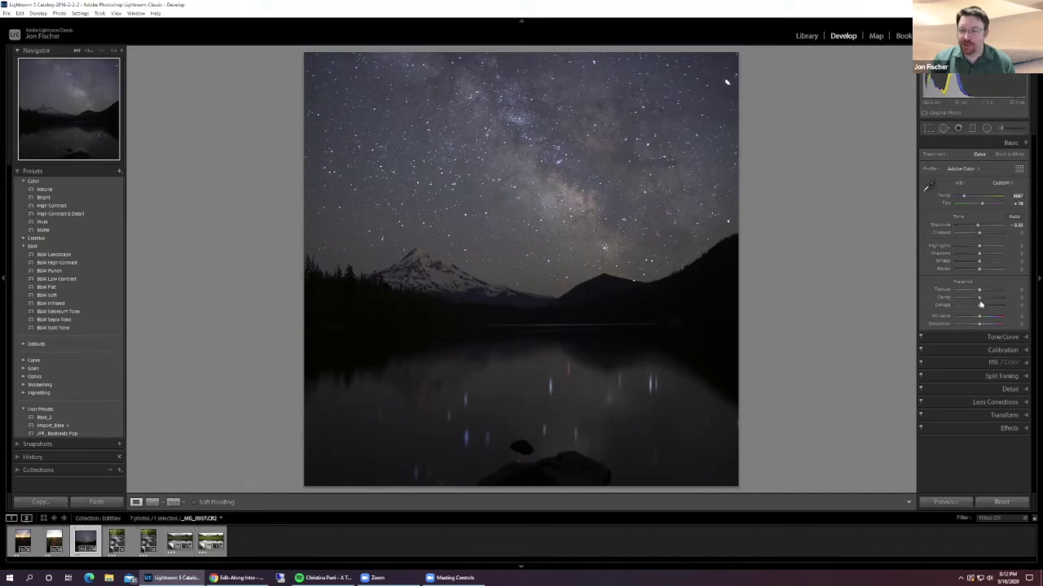
left_click_drag(980, 308, 982, 307)
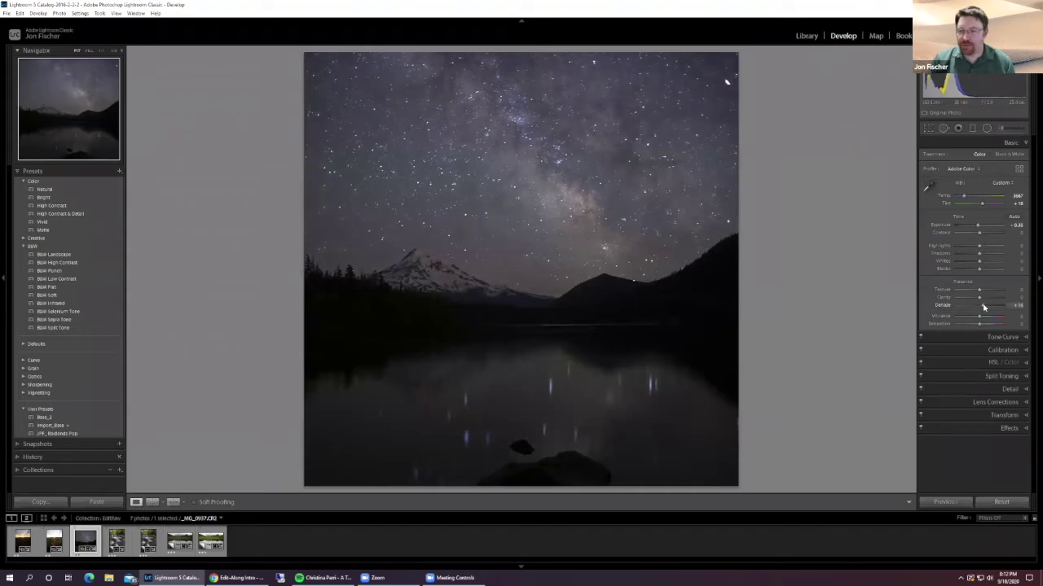
left_click_drag(980, 318, 985, 318)
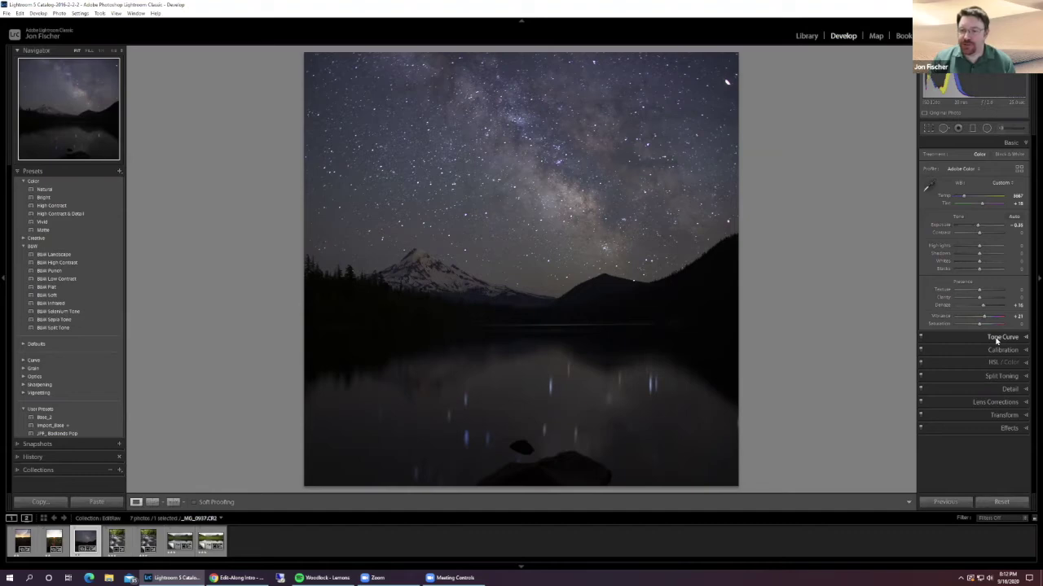
Step: Raise the Lights region of the tone curve to +62 and toggle the curve off and on to compare its effect
left_click(995, 339)
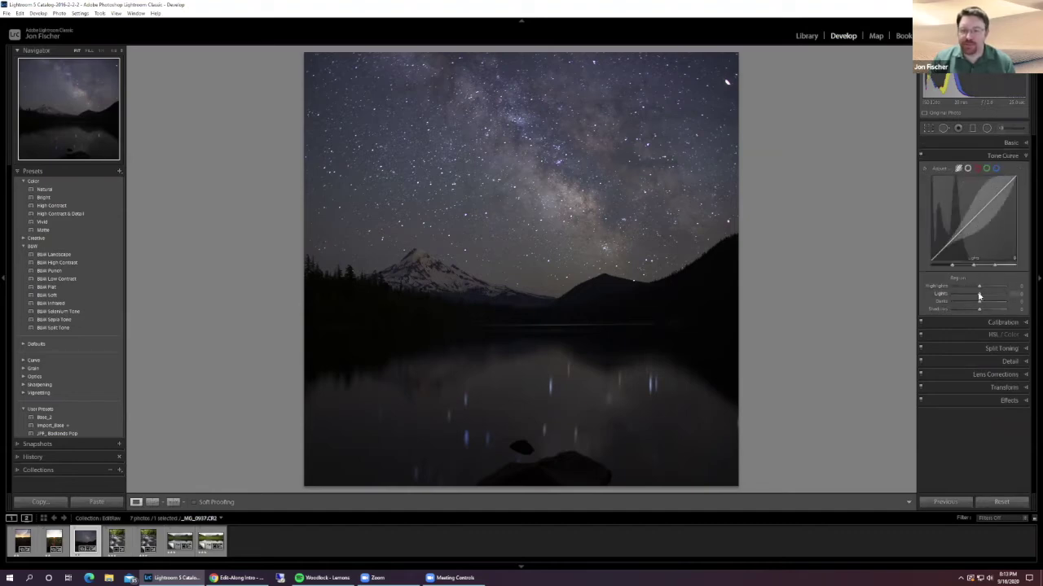
left_click_drag(979, 296, 996, 296)
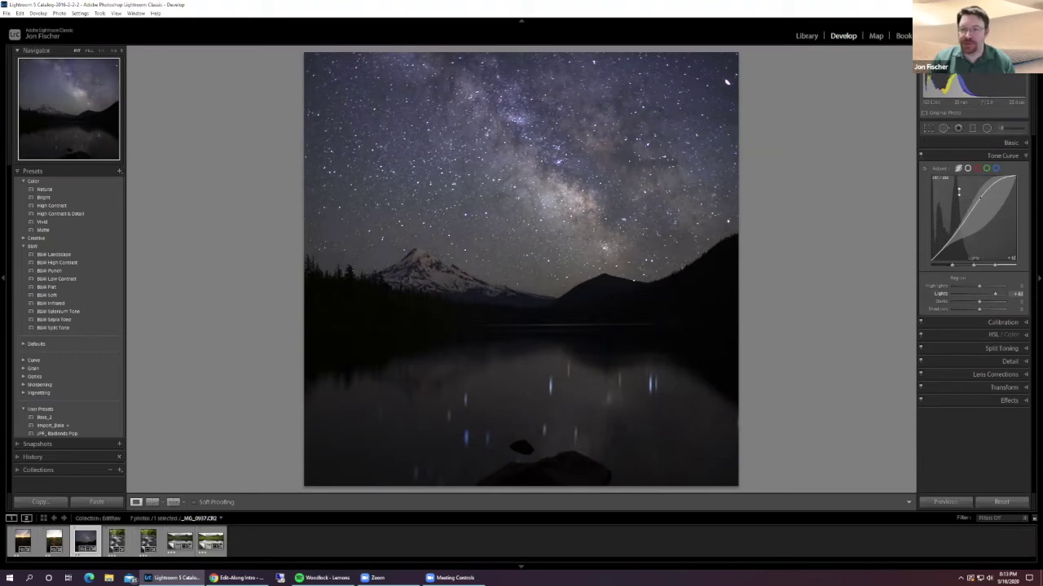
left_click(922, 155)
left_click(922, 156)
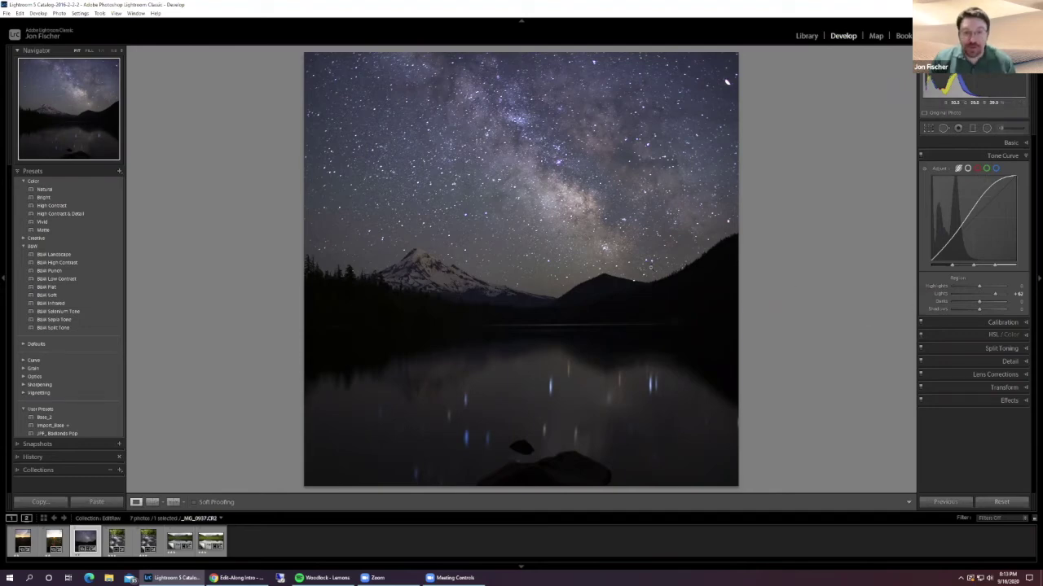
Step: Check the night photo's clipping overlay, and set Calibration saturation to +18 for Red Primary and +21 for Blue Primary
key("j")
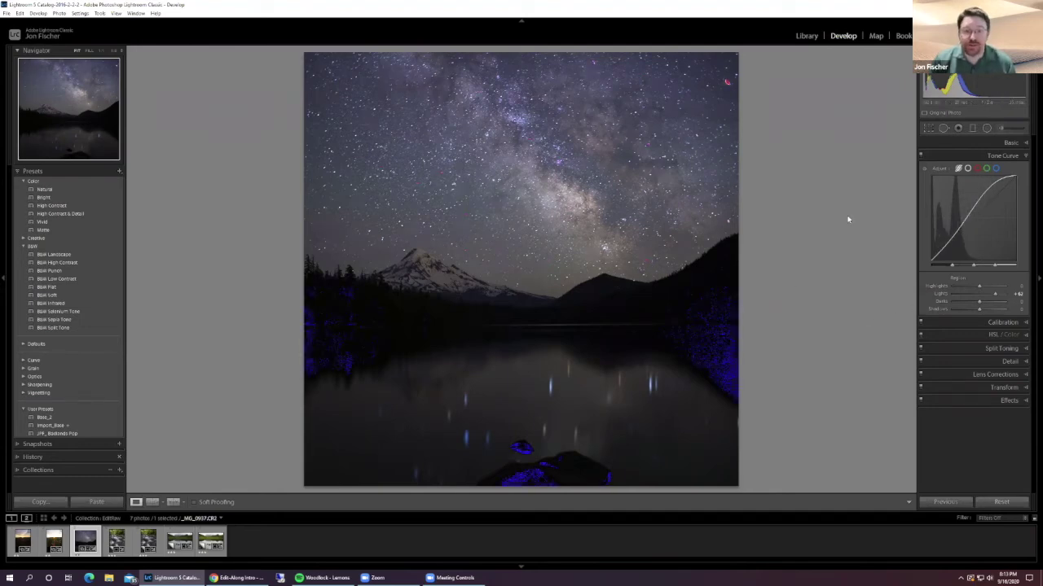
key("j")
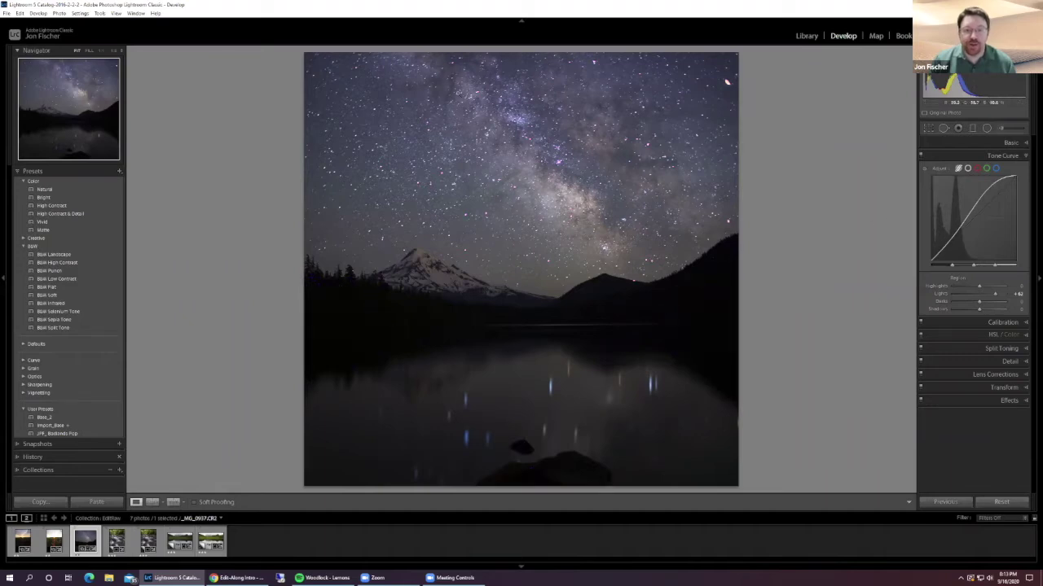
left_click(998, 323)
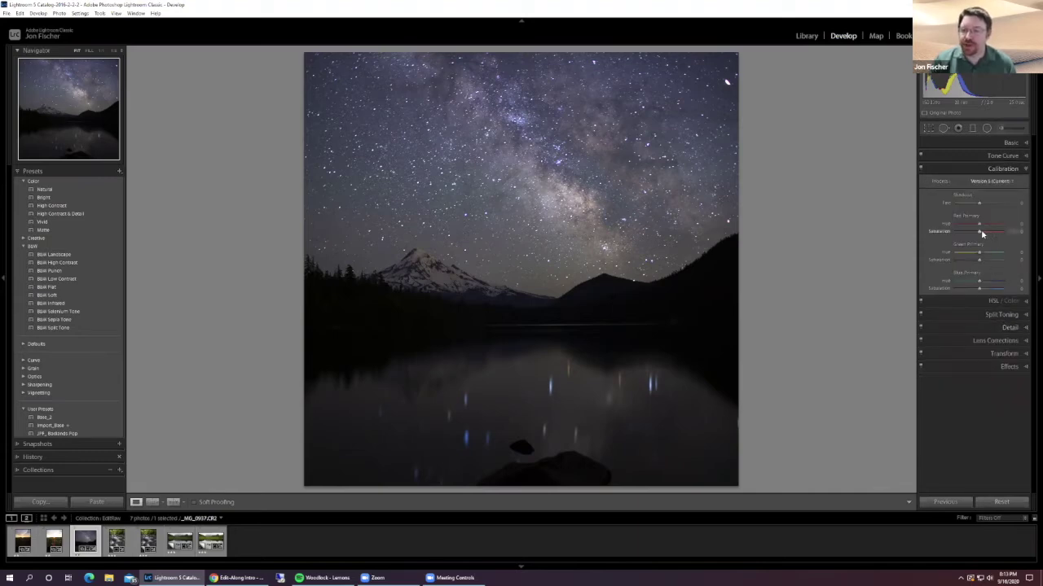
left_click_drag(981, 233, 983, 234)
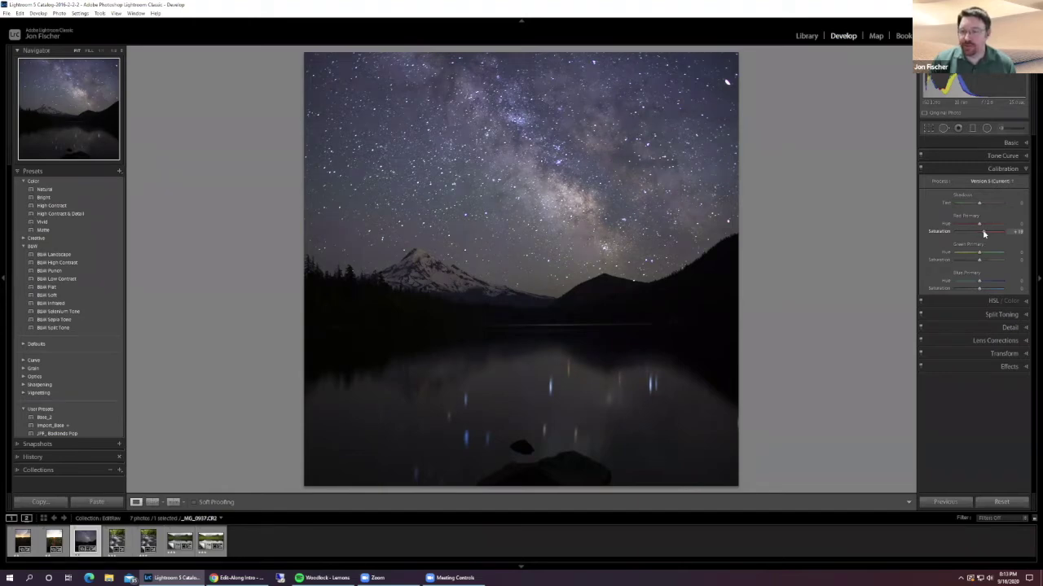
left_click_drag(979, 289, 985, 291)
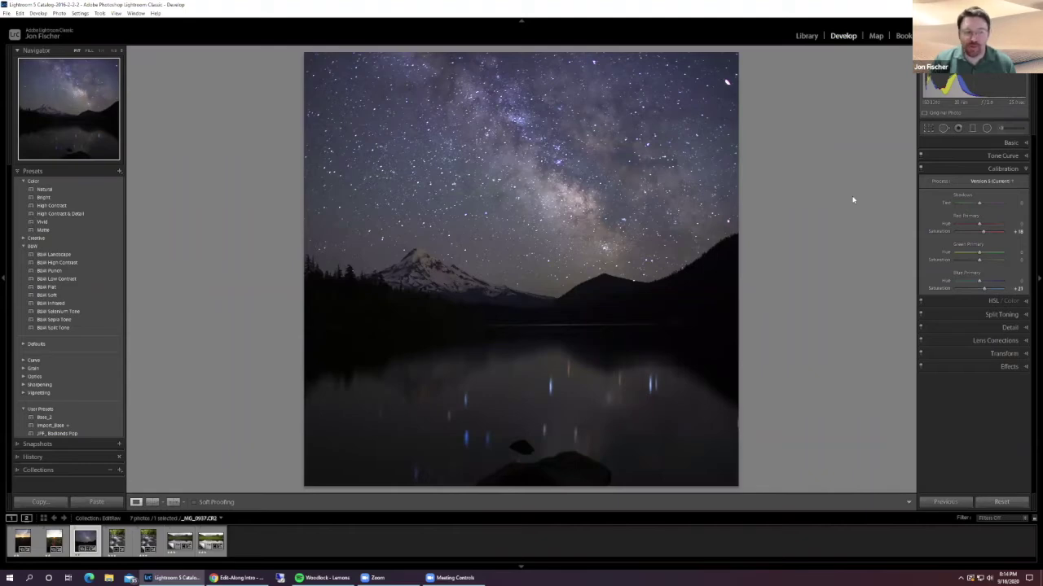
Step: Reduce the blue saturation to -12 in the HSL adjustments
left_click(993, 301)
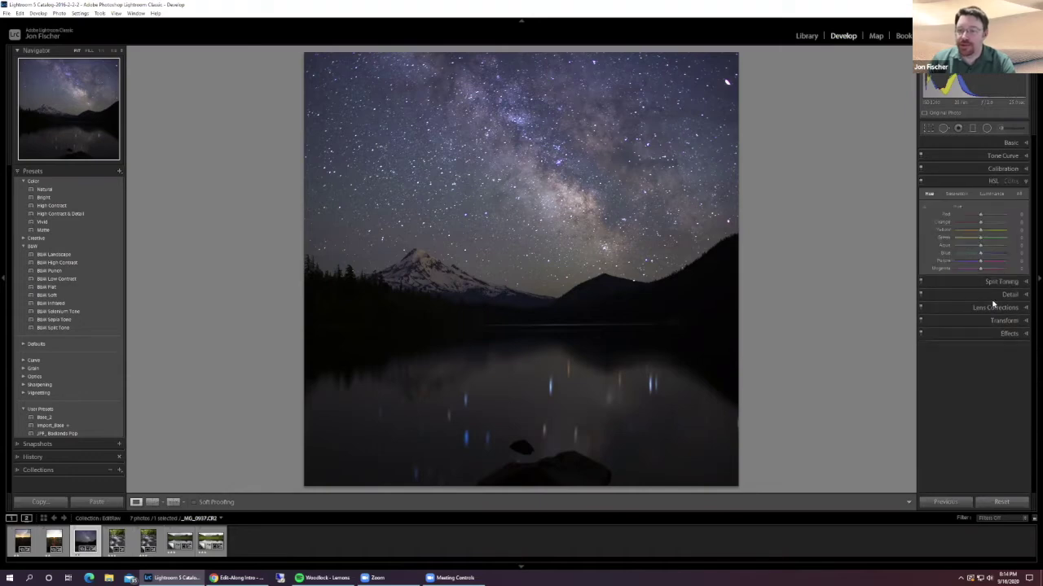
left_click(954, 194)
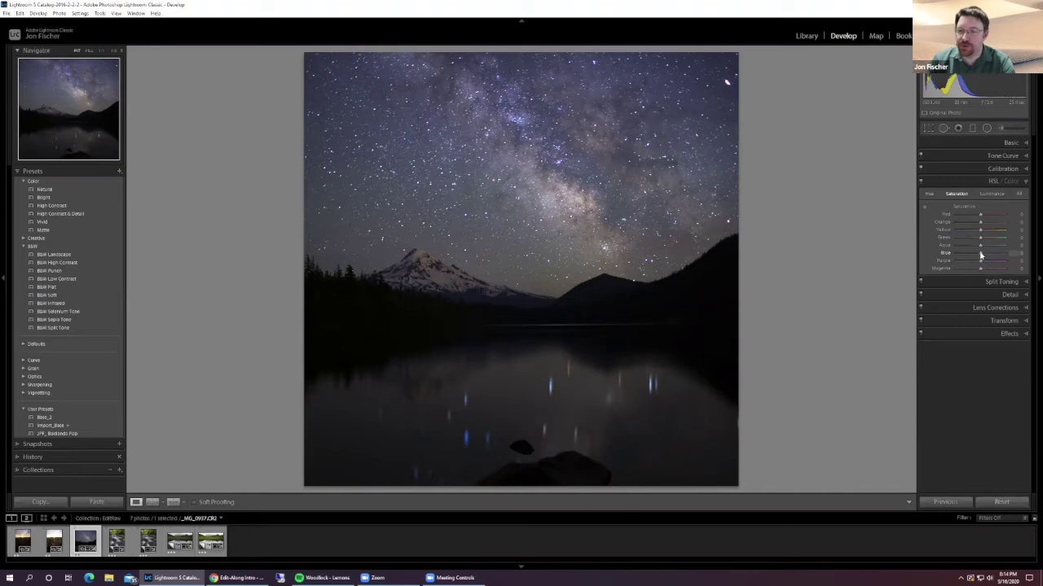
left_click_drag(980, 256, 977, 256)
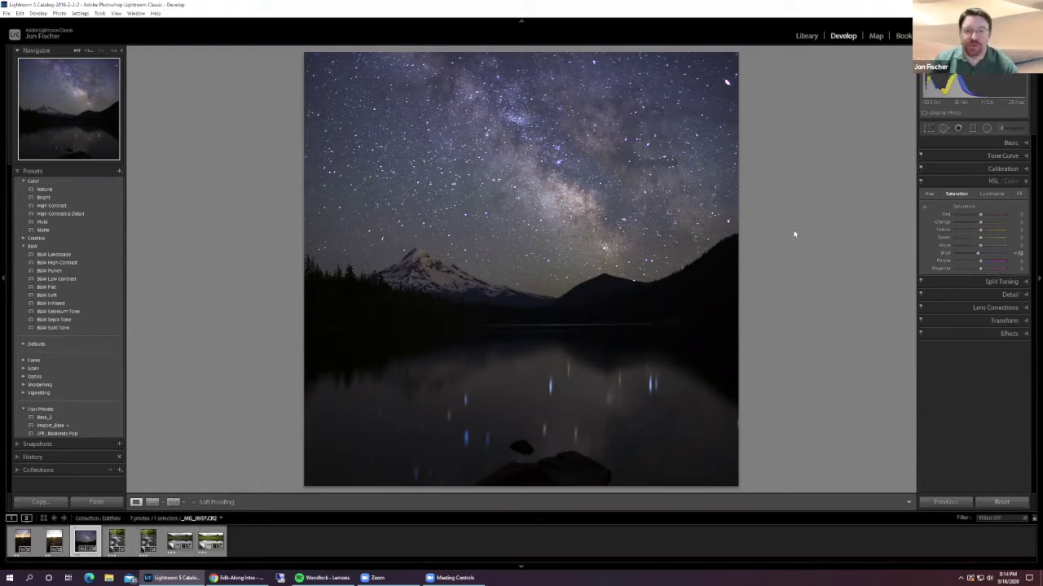
Step: Compare the edited Milky Way photo with its unedited version several times, and return to the edited view
key("backslash")
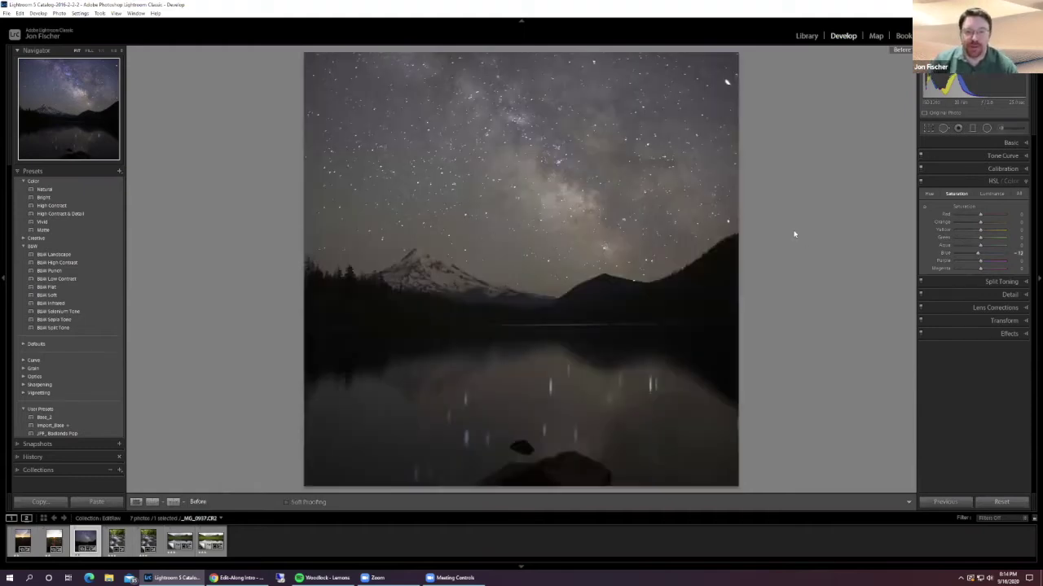
key("backslash")
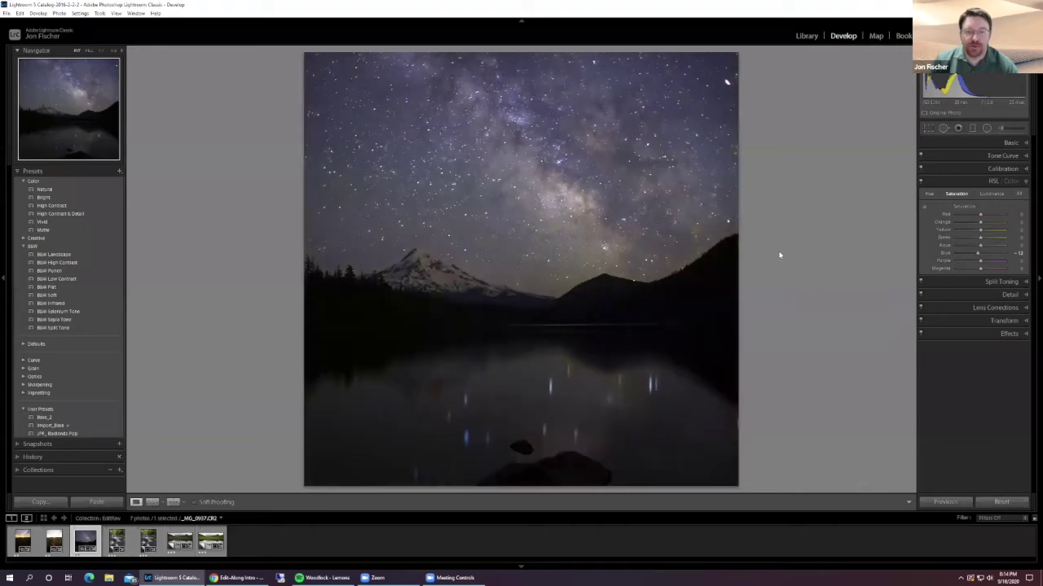
key("backslash")
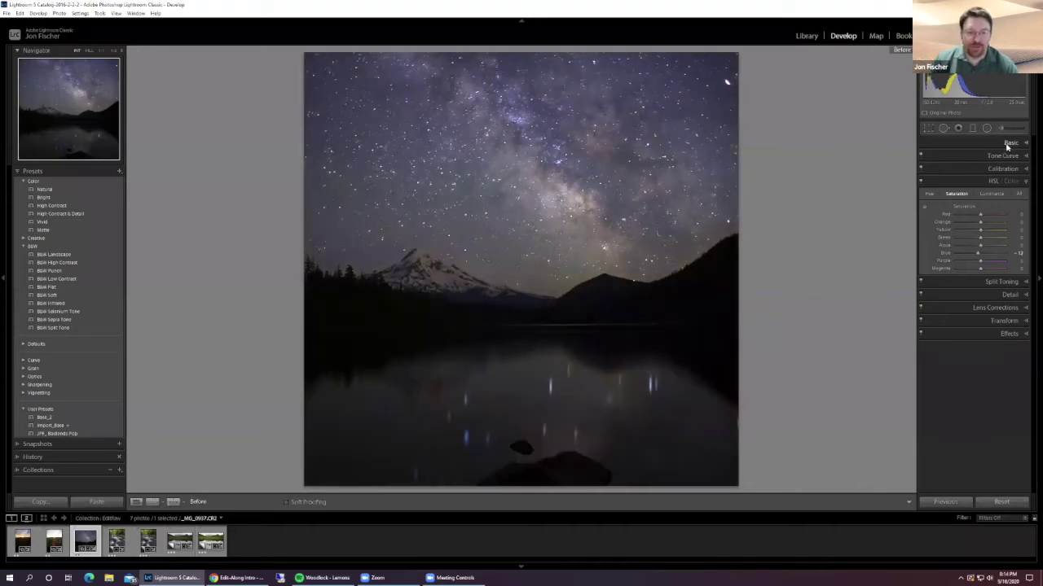
key("backslash")
key("backslash")
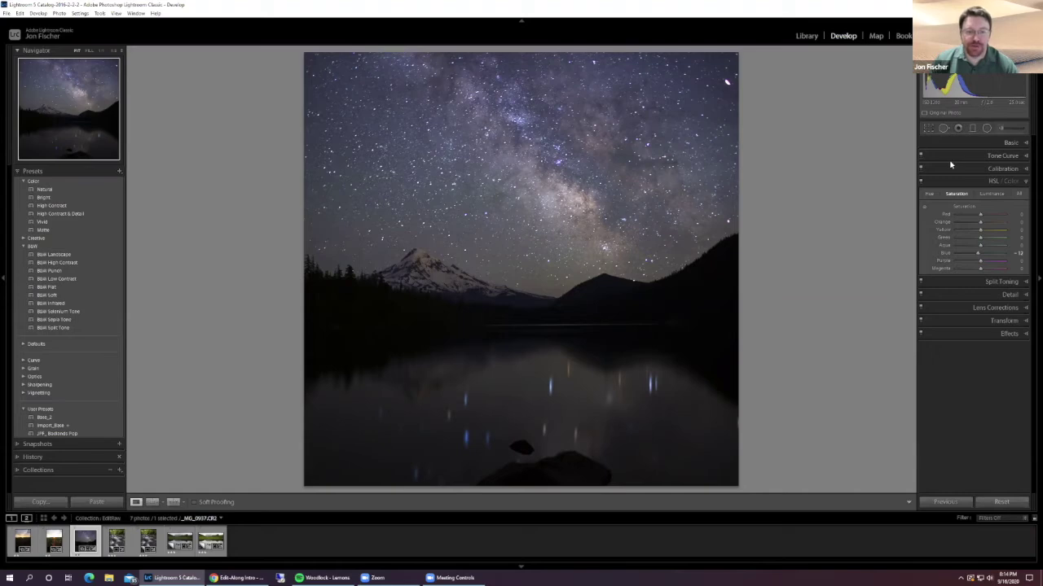
Step: Add two radial filters, one over the lake and one around the snowy peak, with all effects reset except Exposure at about 0.38
left_click(986, 129)
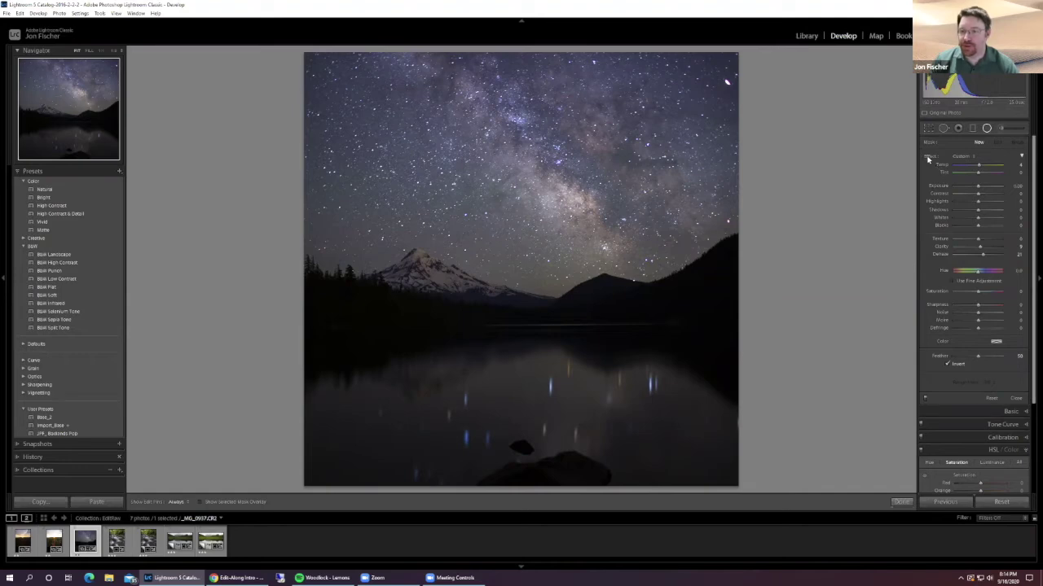
double_click(927, 159)
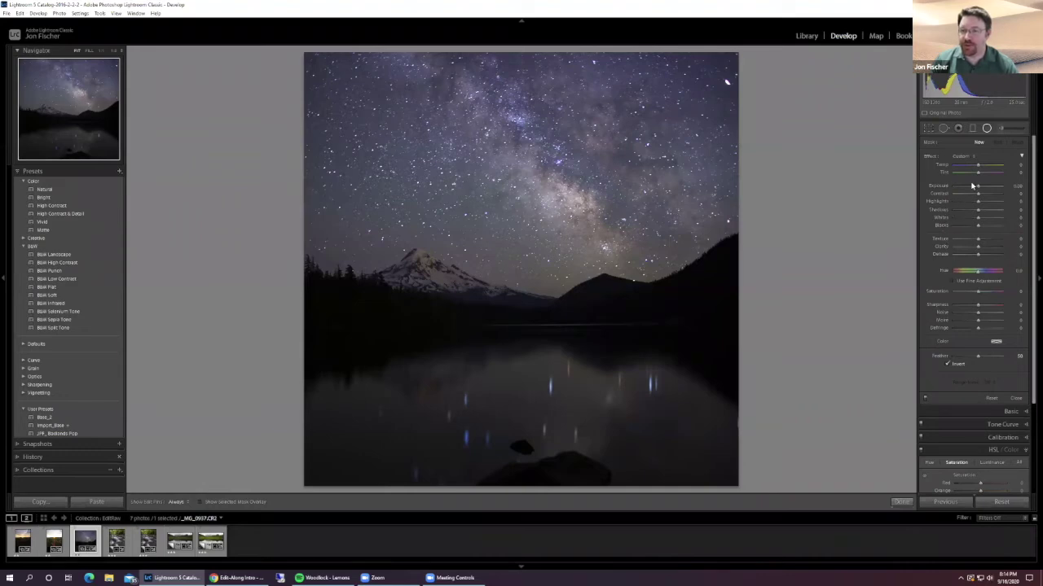
left_click_drag(979, 189, 981, 188)
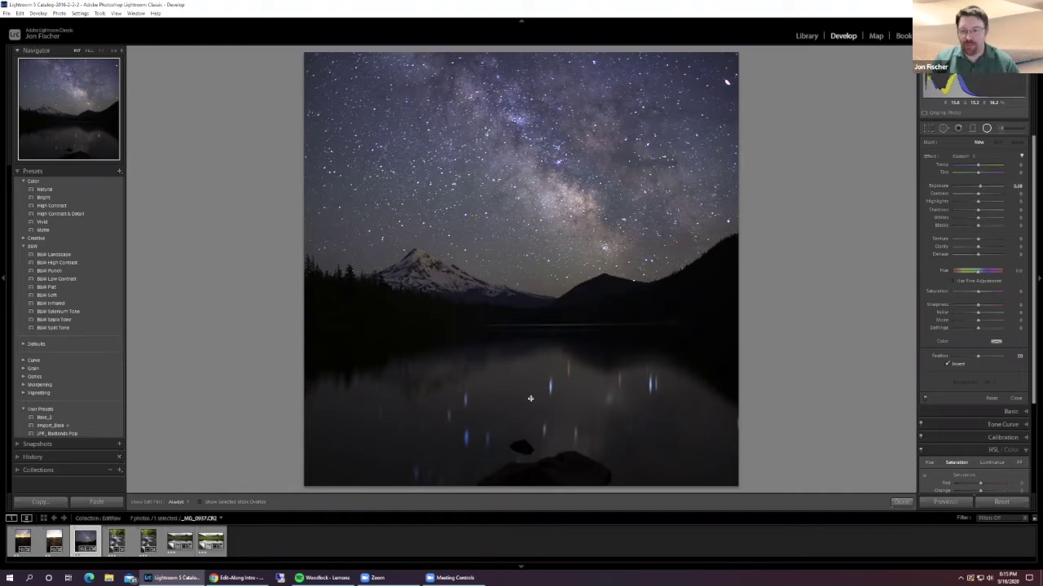
left_click_drag(521, 397, 706, 471)
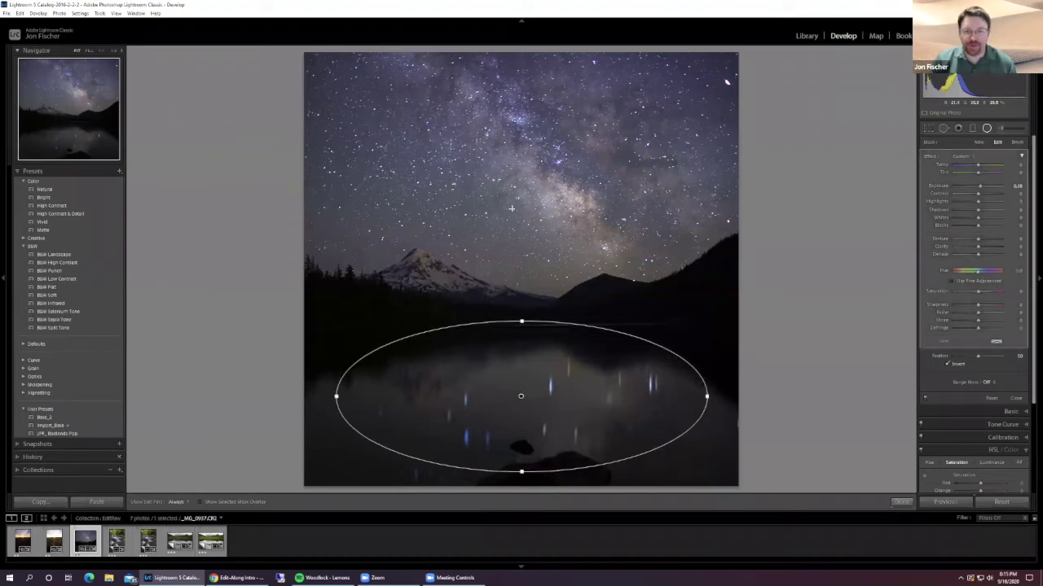
left_click_drag(420, 270, 590, 349)
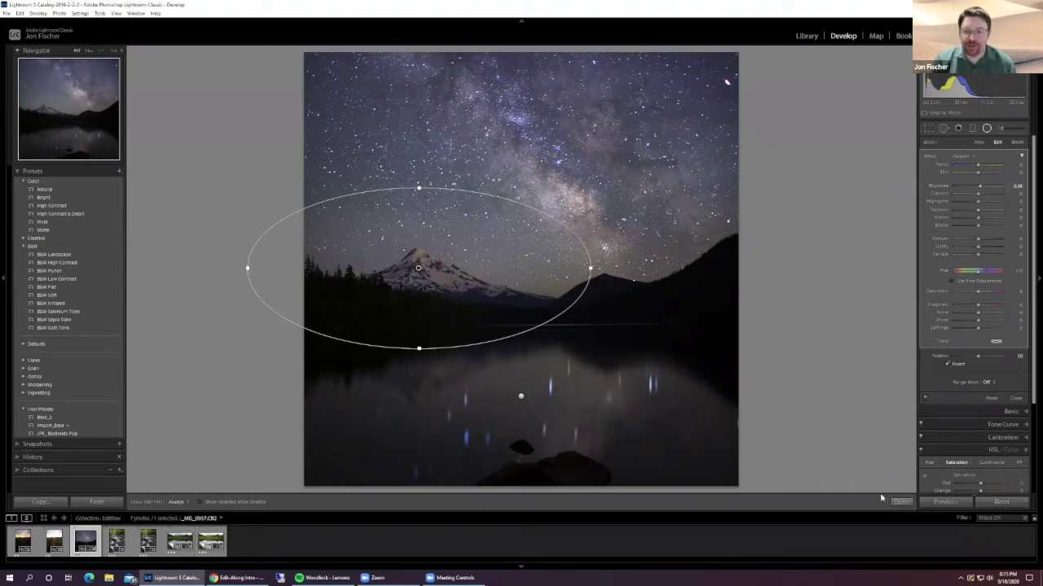
left_click(901, 502)
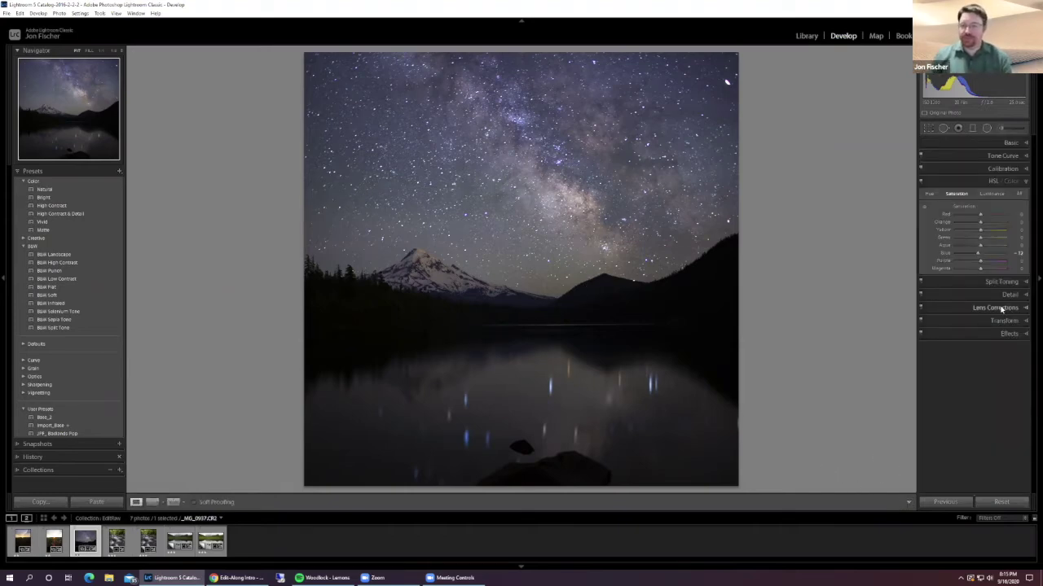
Step: Turn on chromatic aberration removal and lens profile corrections, and set the sharpening Radius to 0.5 and Detail to 0
left_click(1002, 308)
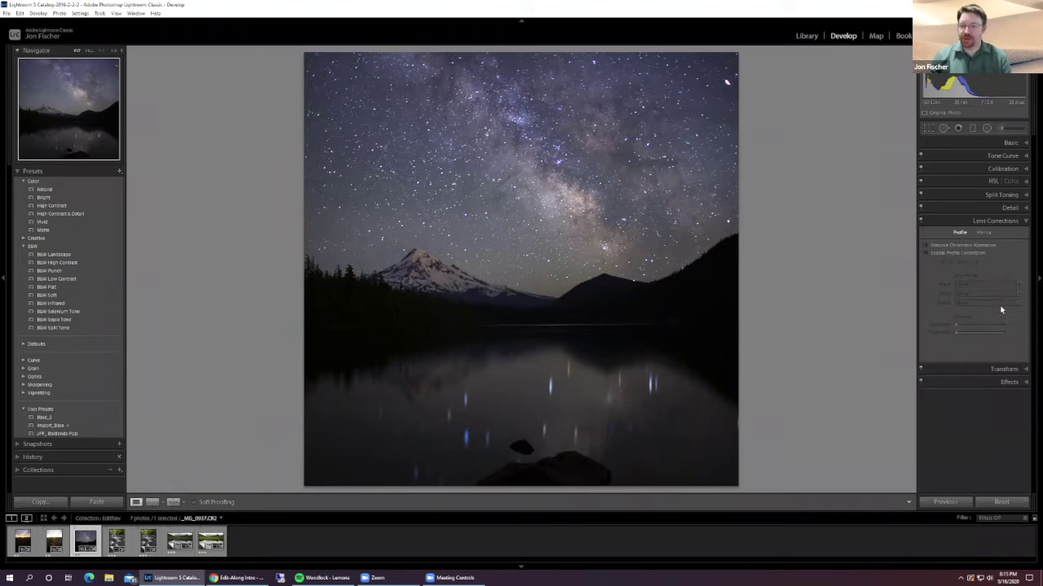
left_click(937, 254)
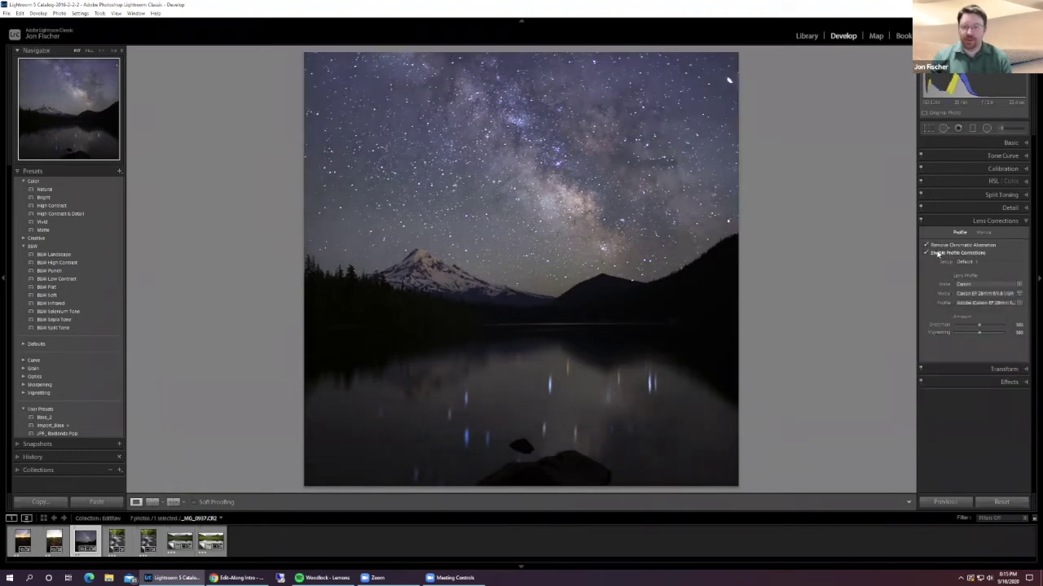
left_click(1005, 210)
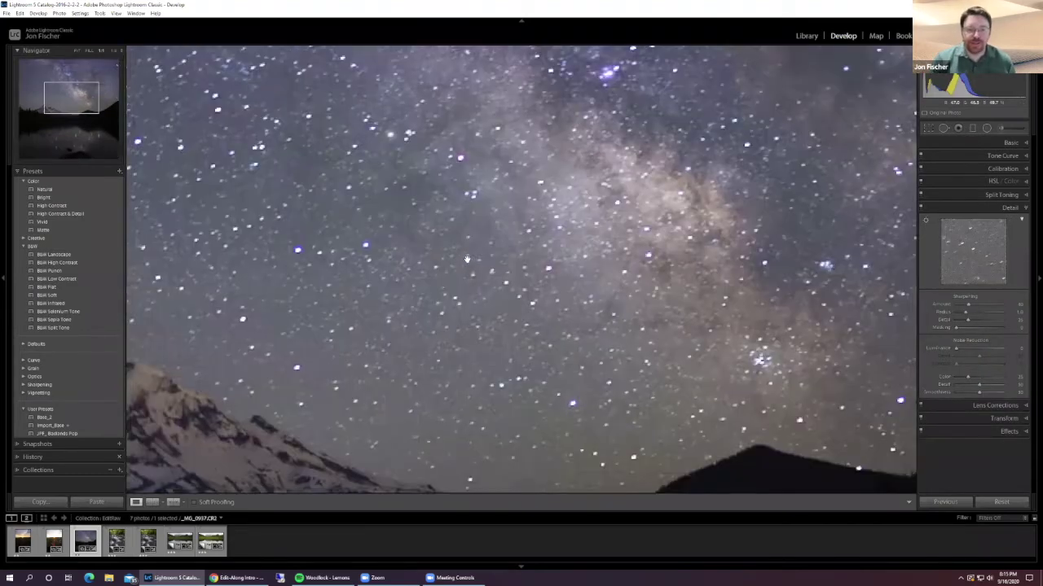
left_click(514, 223)
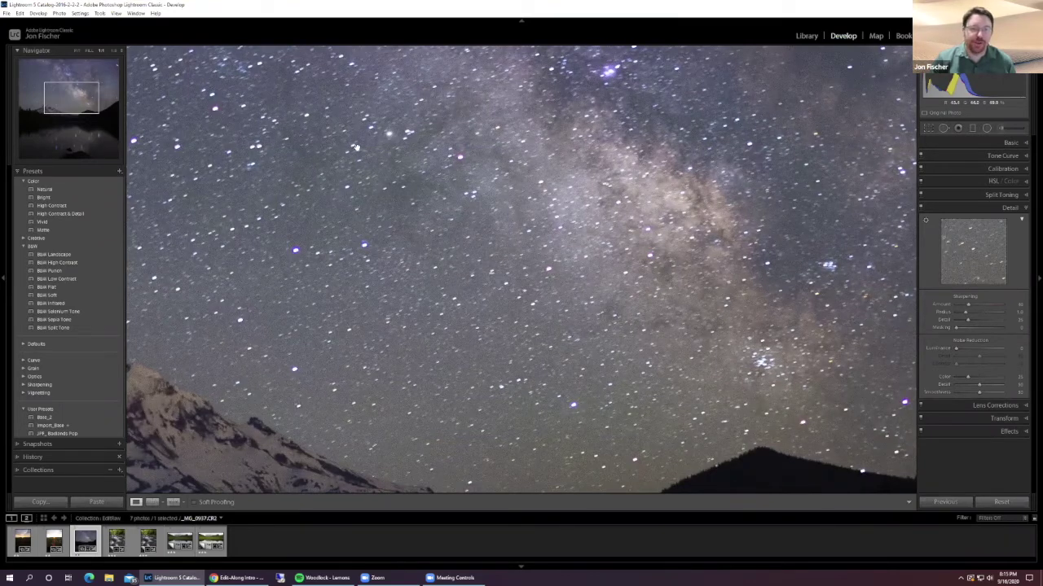
left_click(439, 302)
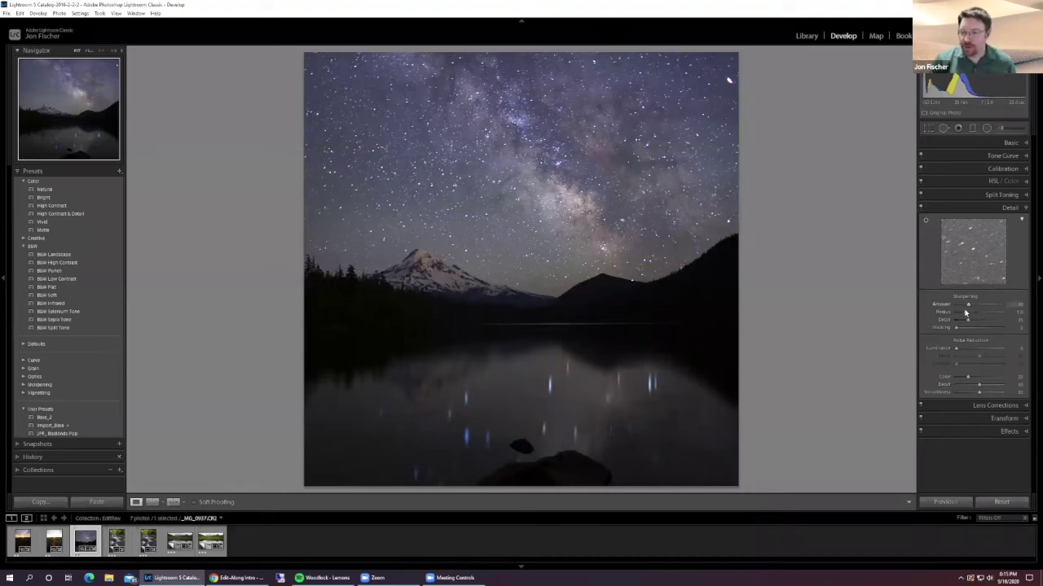
left_click_drag(966, 312, 943, 322)
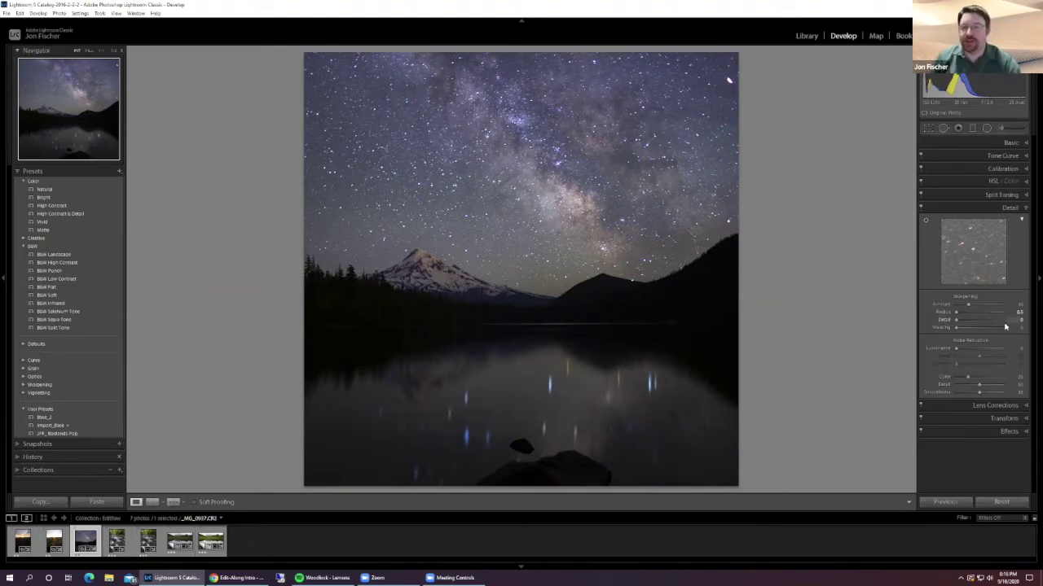
Step: Push the Calibration Blue Primary saturation to +100 to demonstrate its effect, and settle it at +28
left_click(995, 169)
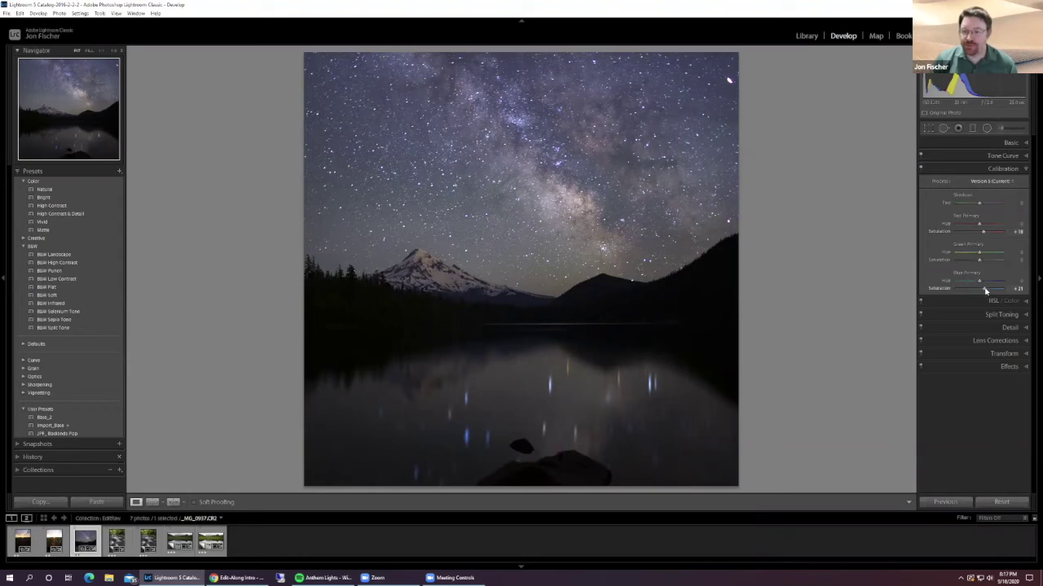
left_click_drag(985, 291, 1031, 293)
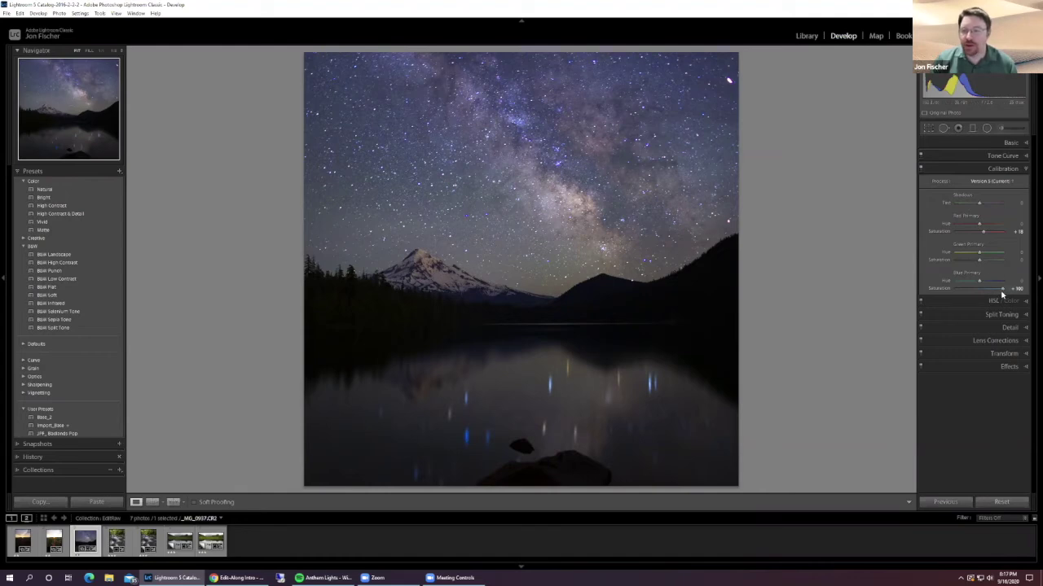
left_click_drag(1002, 290, 985, 291)
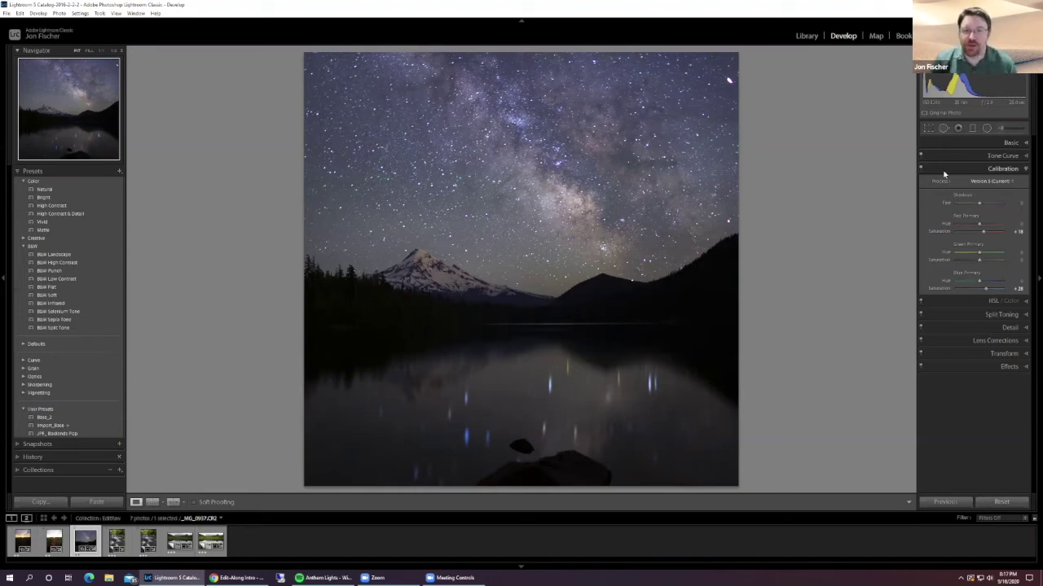
Step: Raise the sharpening Amount to 51 for the Milky Way photo
left_click(1007, 328)
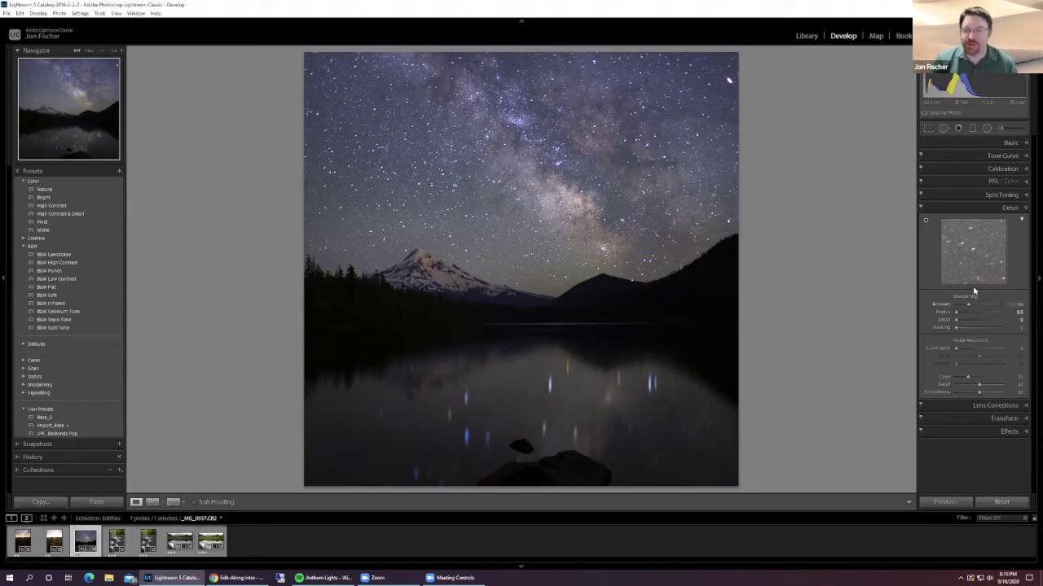
left_click_drag(969, 306, 971, 305)
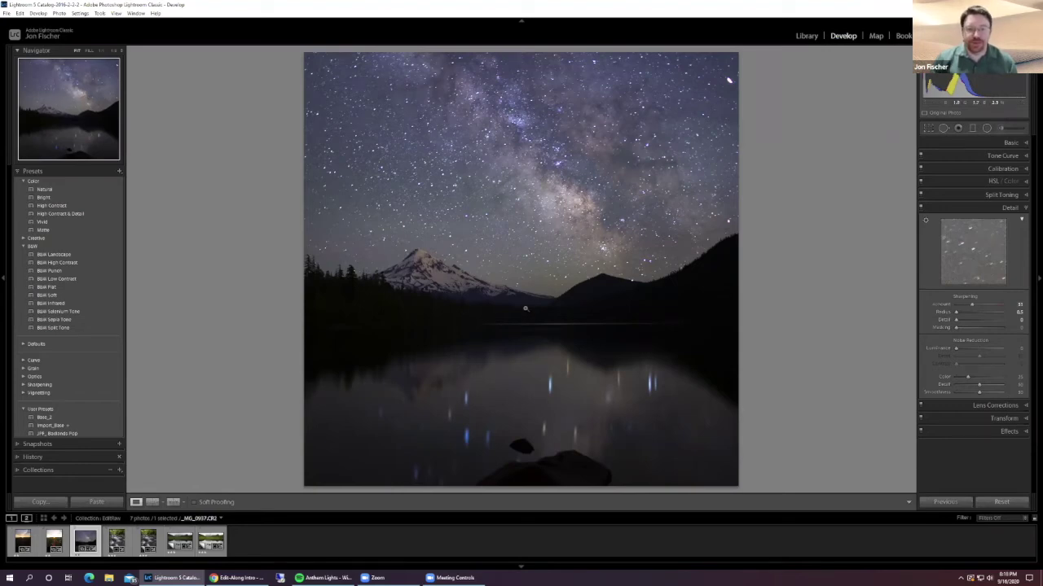
Step: Send the edited Milky Way photo from Lightroom to Adobe Photoshop 2020 for further editing
right_click(552, 294)
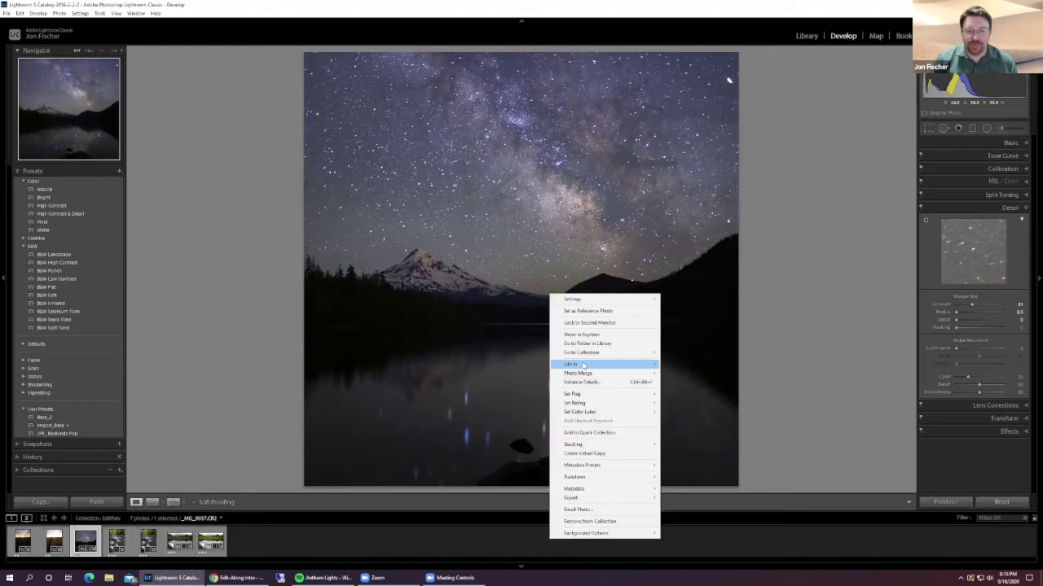
mouse_move(583, 366)
key("Escape")
right_click(532, 276)
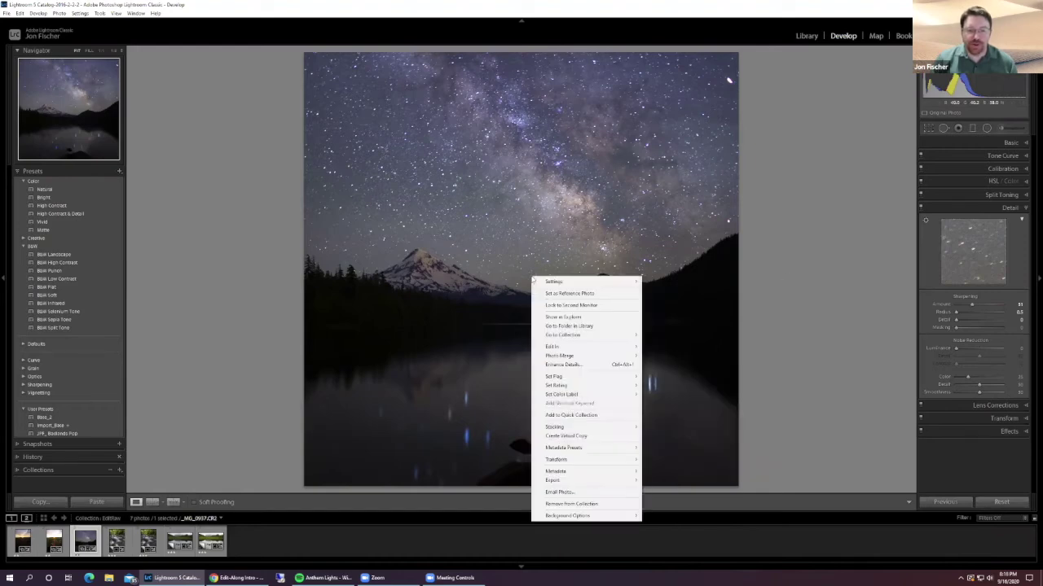
mouse_move(560, 347)
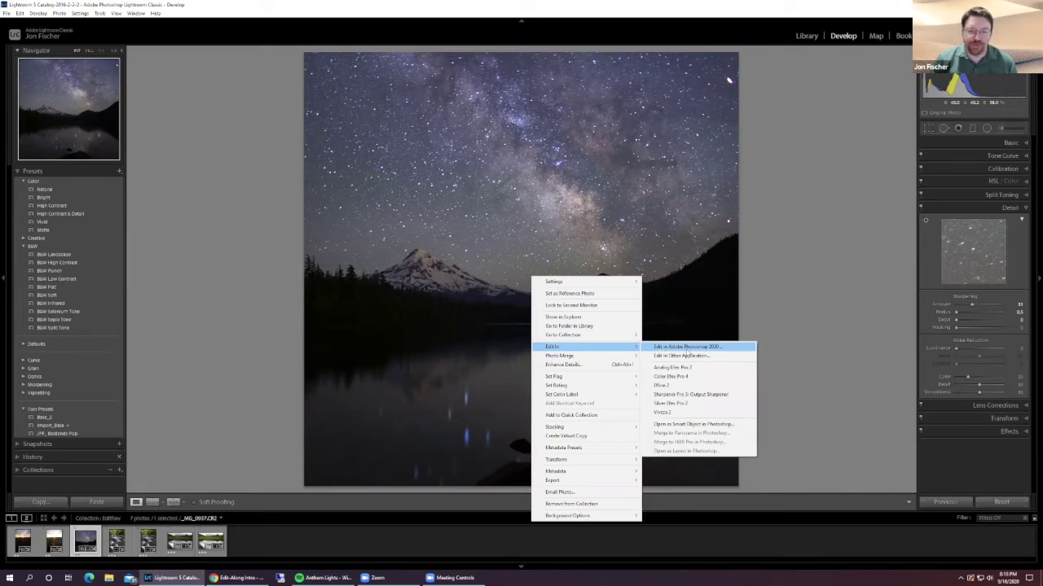
left_click(687, 348)
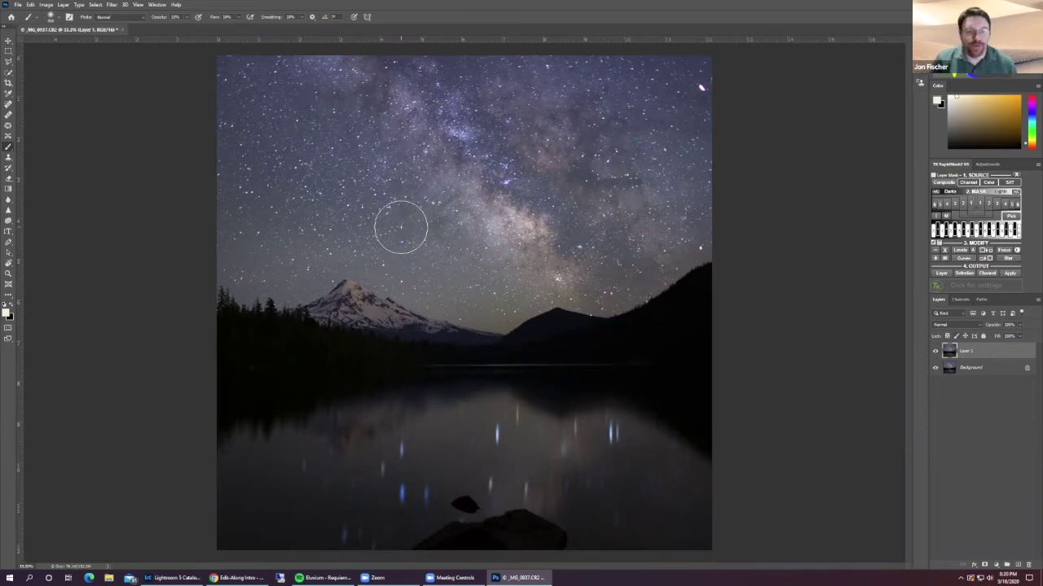
Step: Remove the bright streak near the sky's upper-right corner on Layer 1 with the Content-Aware Spot Healing Brush
left_click(8, 104)
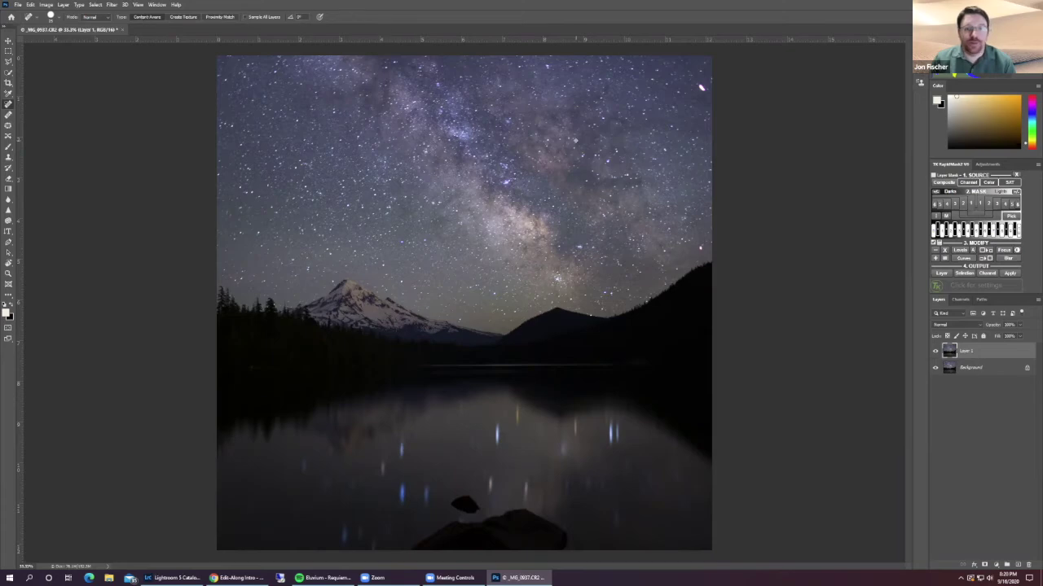
left_click(700, 86)
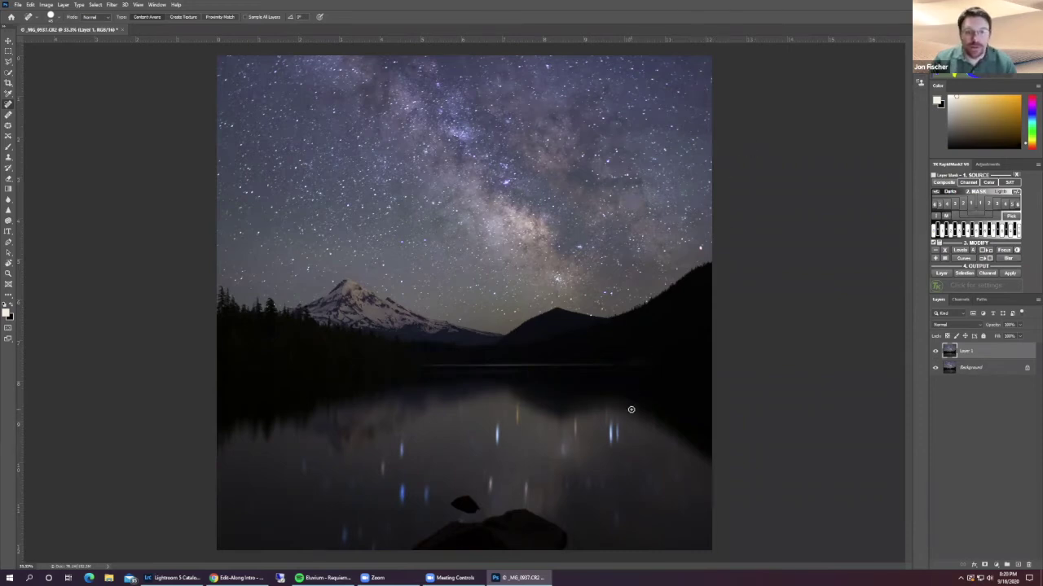
Step: Remove the small dark rock in the water beside the large foreground rock on Layer 1 with the Spot Healing Brush
left_click(465, 506)
left_click(476, 512)
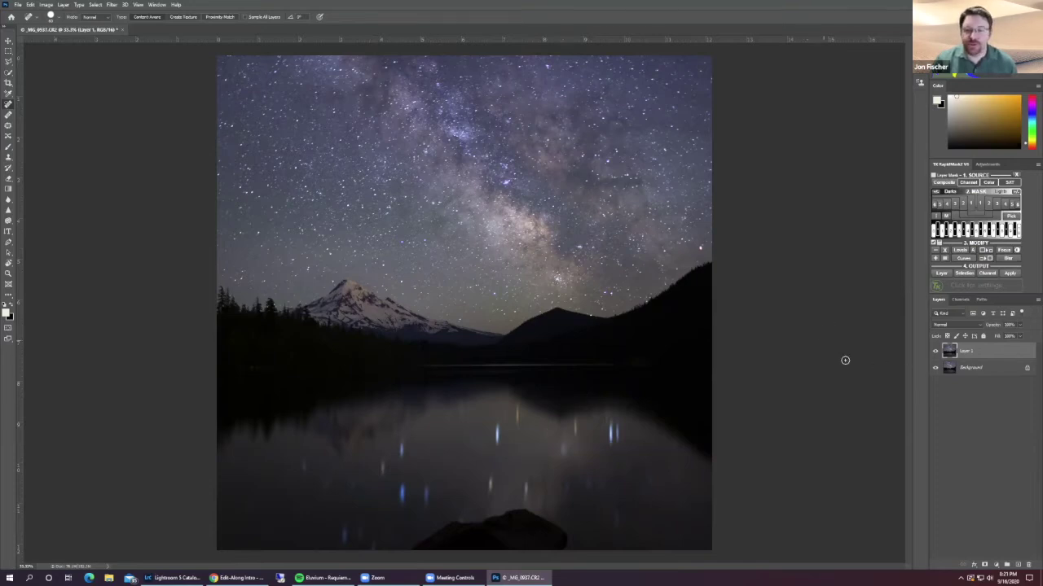
Step: Add a new empty layer above Layer 1 and select it
left_click(1016, 565)
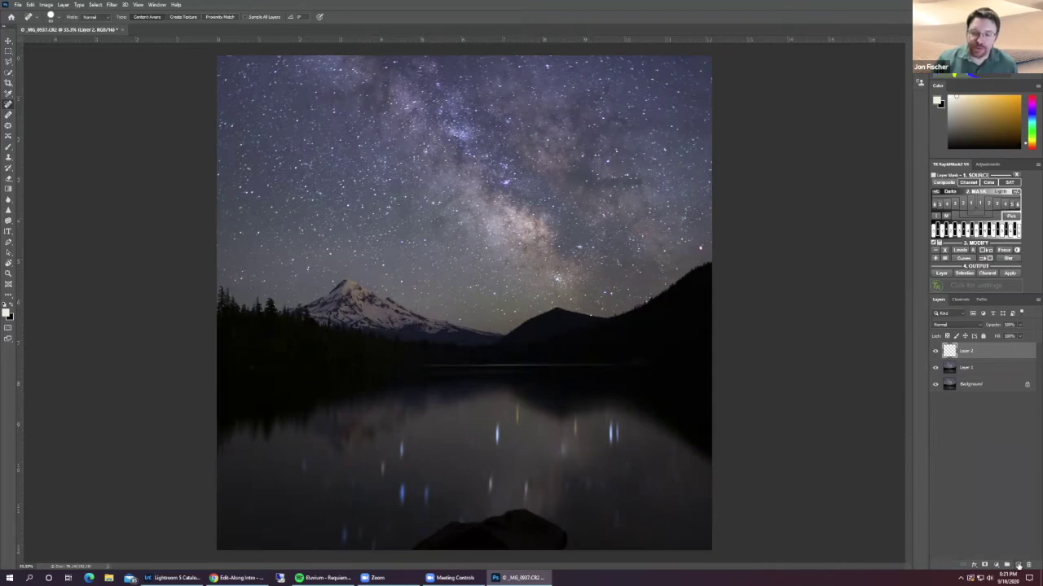
left_click(1024, 555)
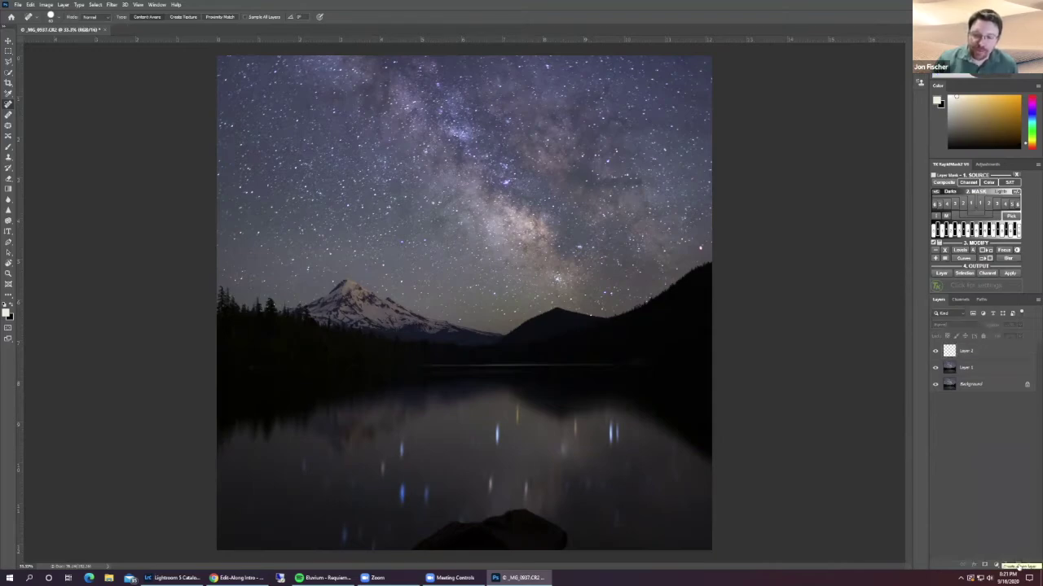
left_click(986, 352)
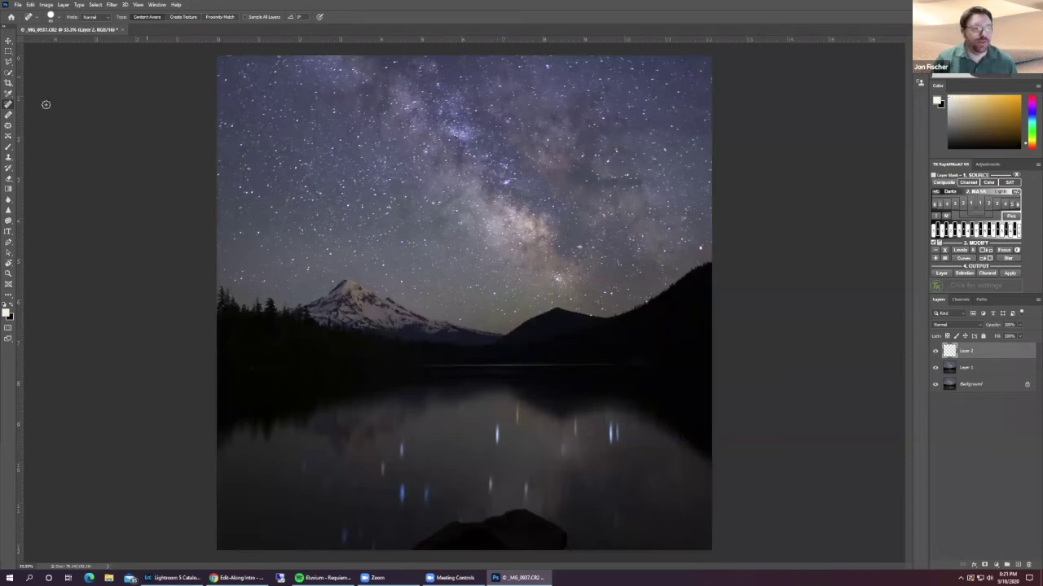
Step: Set up the Brush tool with 20% opacity, 20% flow and a smaller tip for painting on Layer 2
key("b")
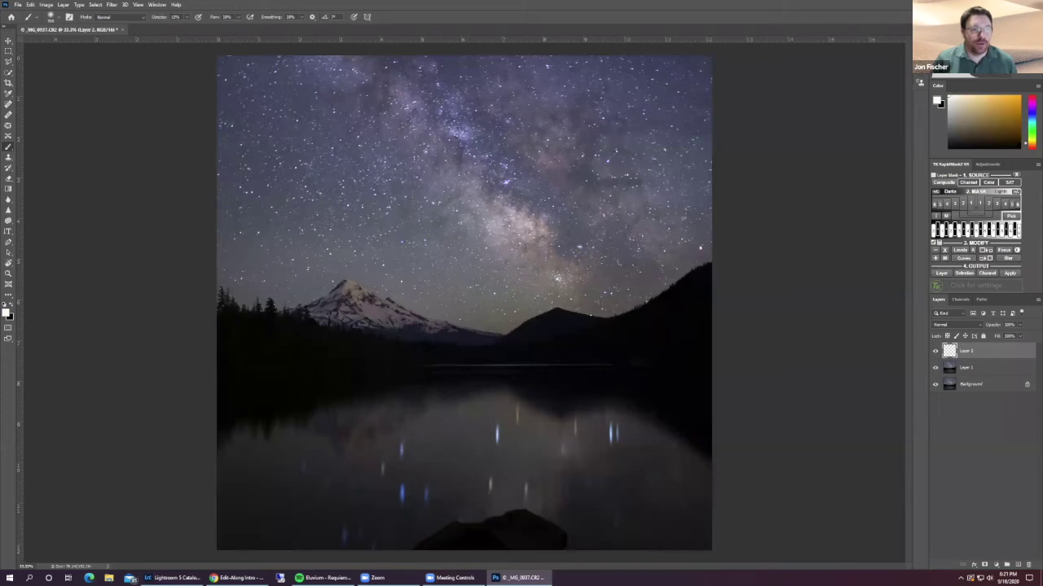
left_click(162, 18)
type("20")
type("20")
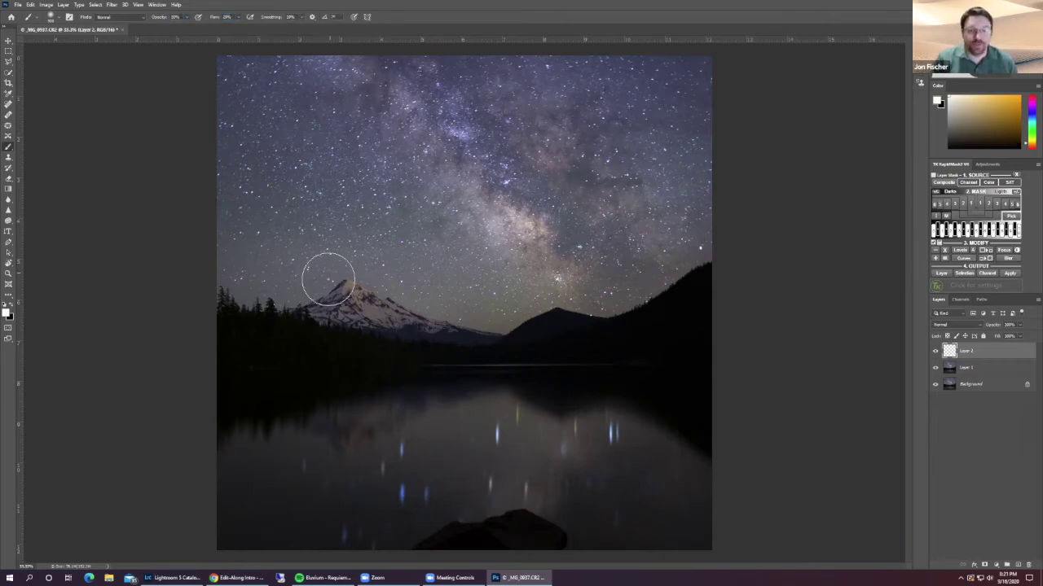
key("bracketleft")
key("bracketleft")
key("bracketleft")
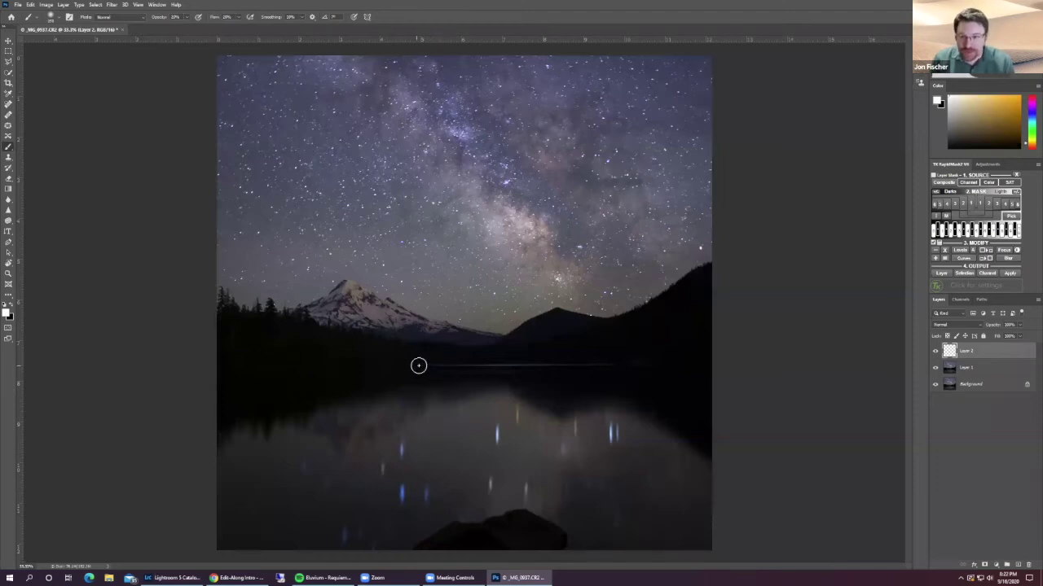
Step: Set Layer 2's blend mode to Overlay
left_click(956, 326)
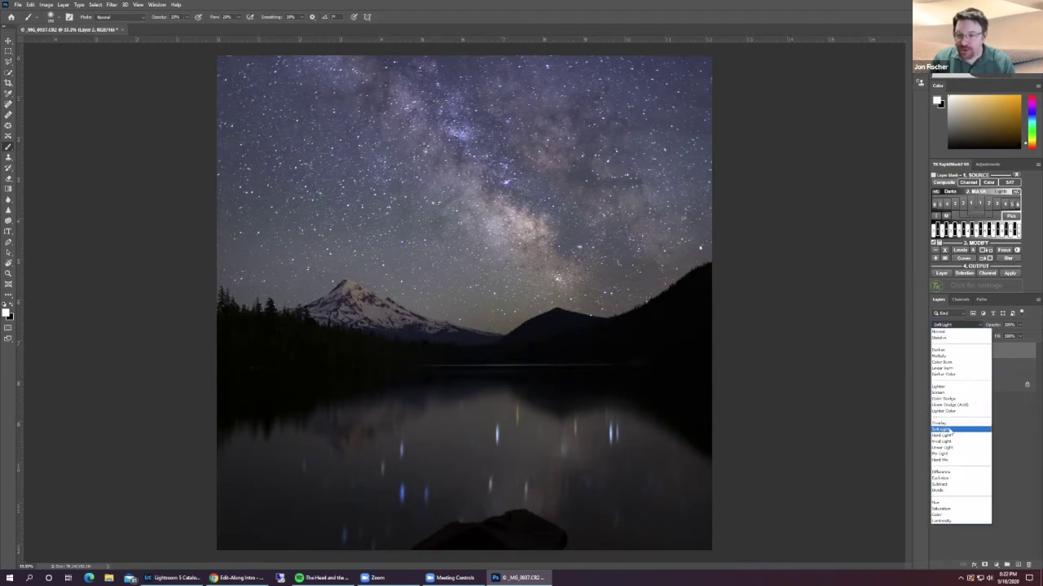
left_click(942, 424)
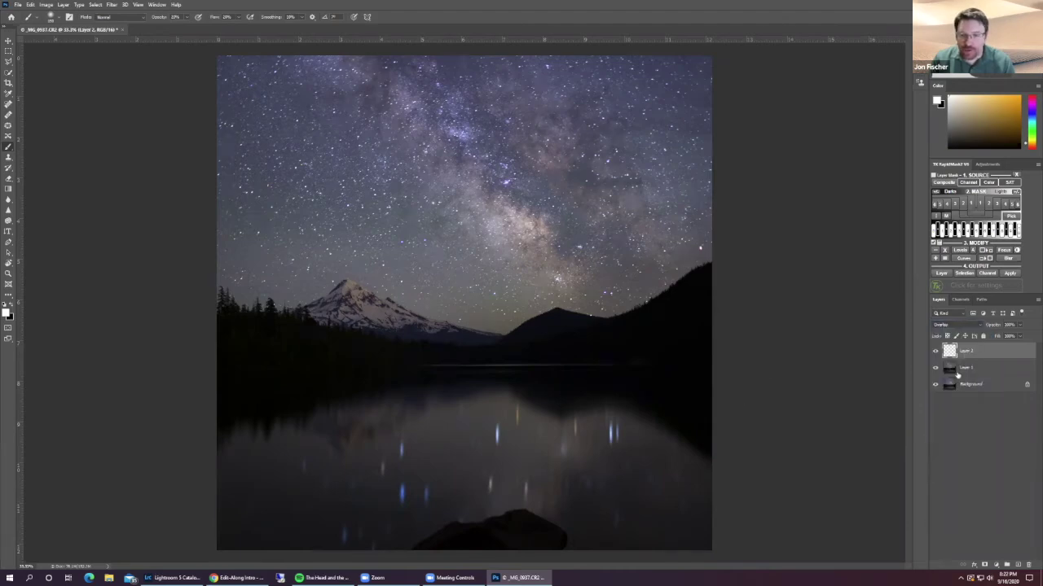
left_click(956, 326)
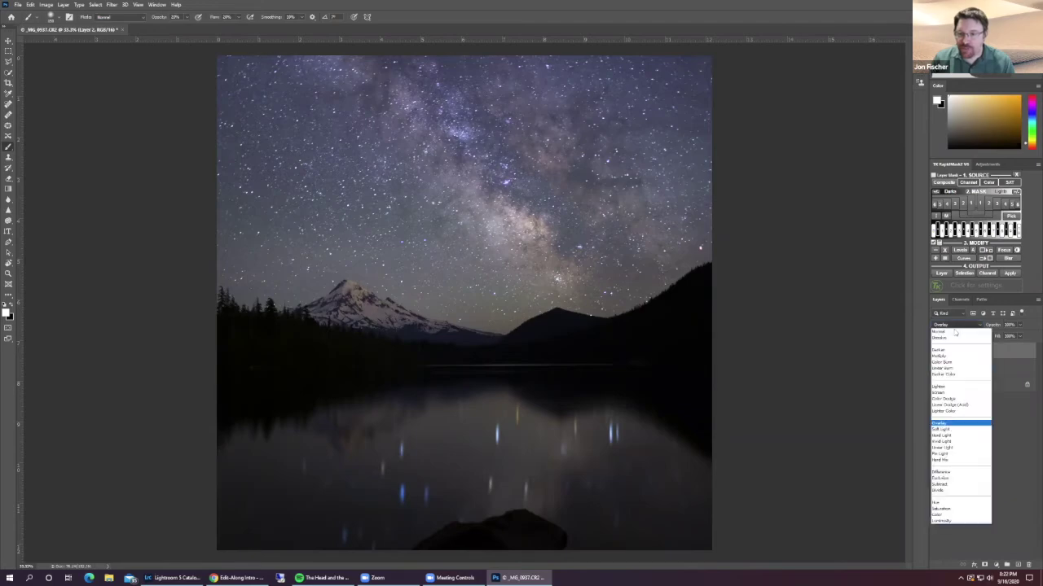
left_click(950, 424)
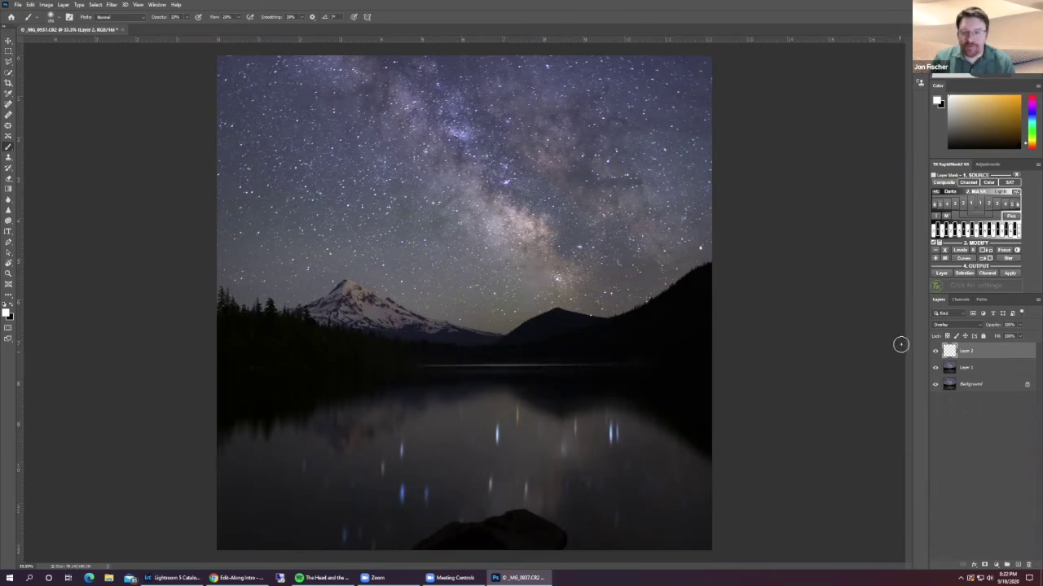
Step: Brighten the far shoreline and the snowy mountain with white brush strokes on Layer 2, comparing with the layer hidden and shown
left_click_drag(419, 366, 562, 366)
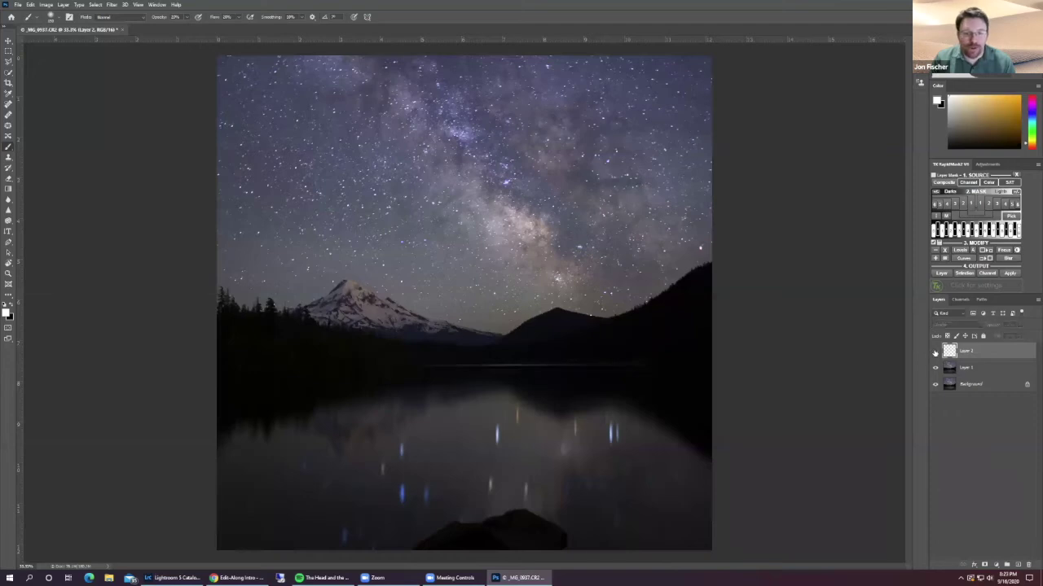
left_click(935, 352)
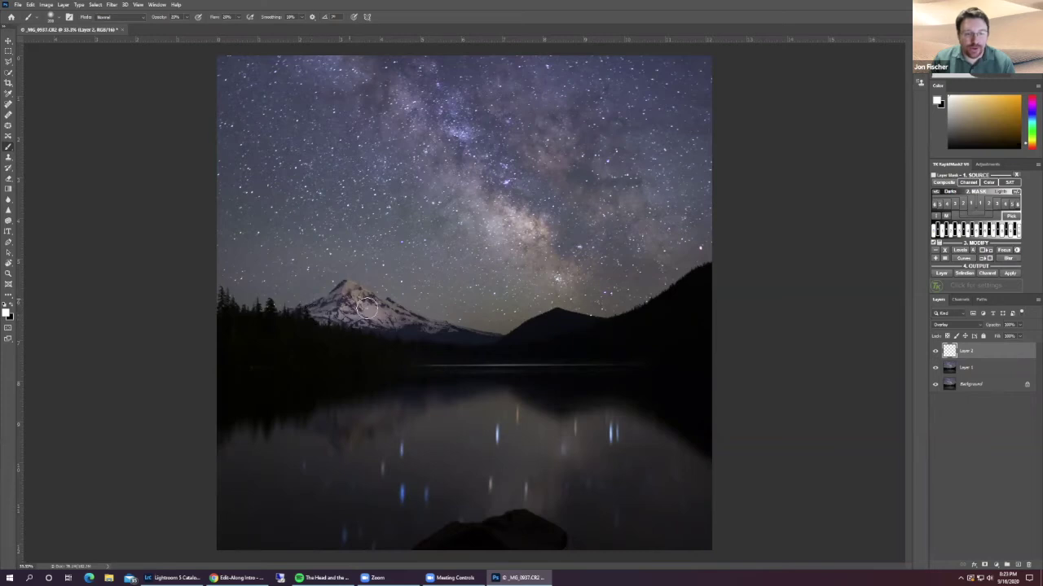
left_click(935, 352)
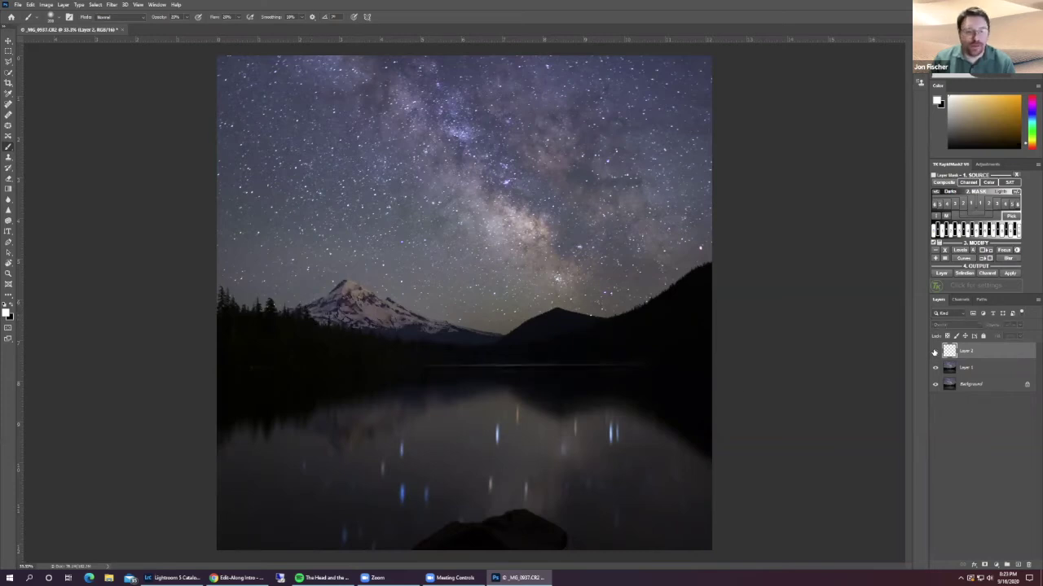
left_click(935, 352)
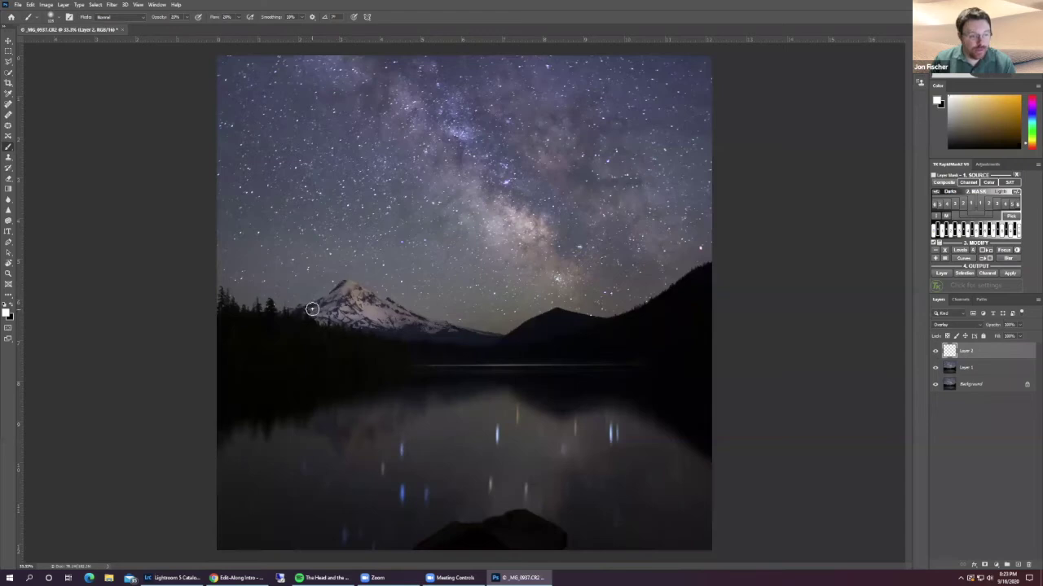
Step: Add a new layer above Layer 2 and pick a light pink brush color based on the Milky Way core
left_click(1018, 566)
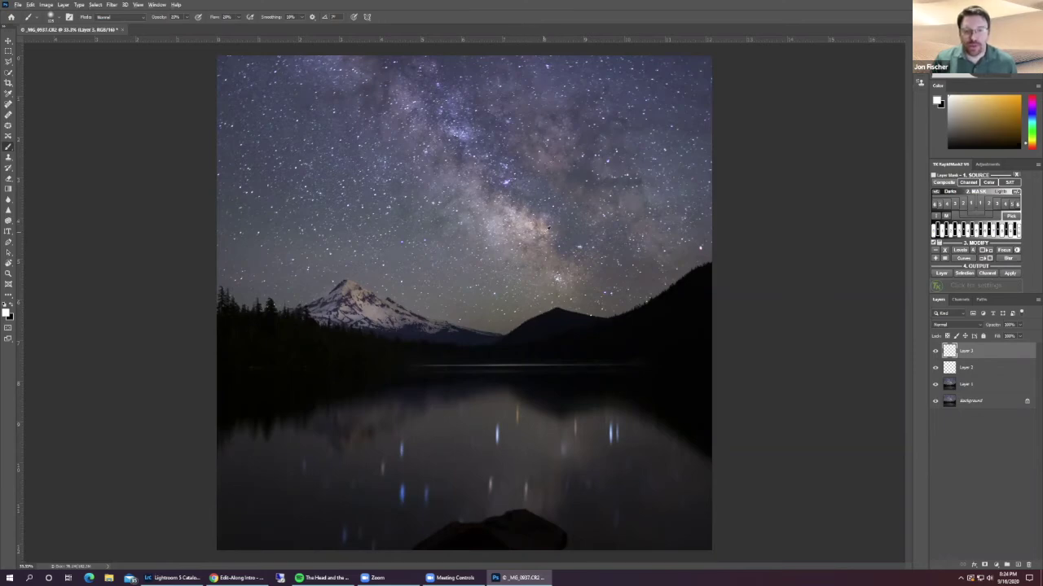
left_click(545, 225, "alt")
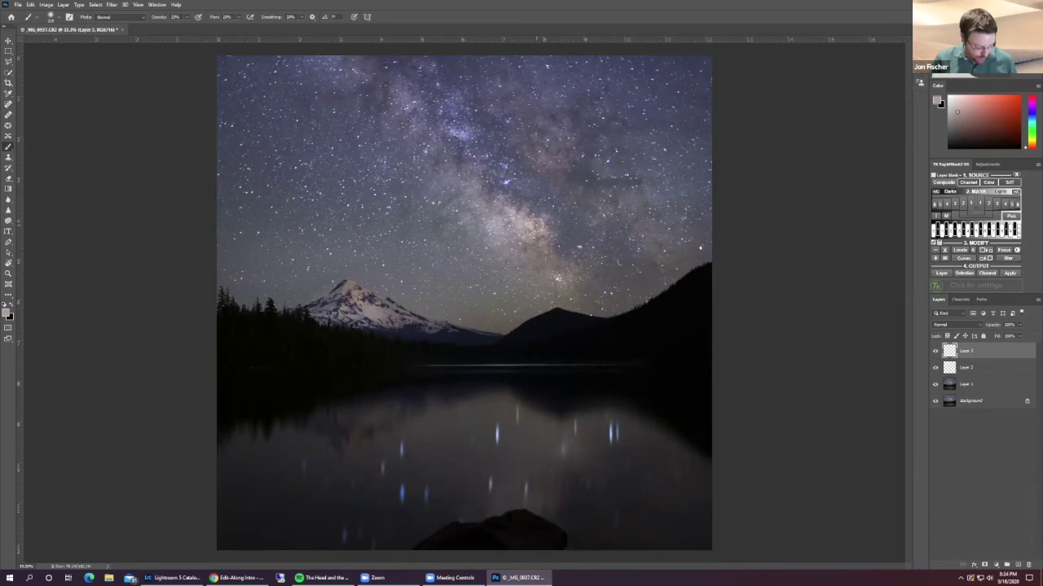
left_click(548, 223, "alt")
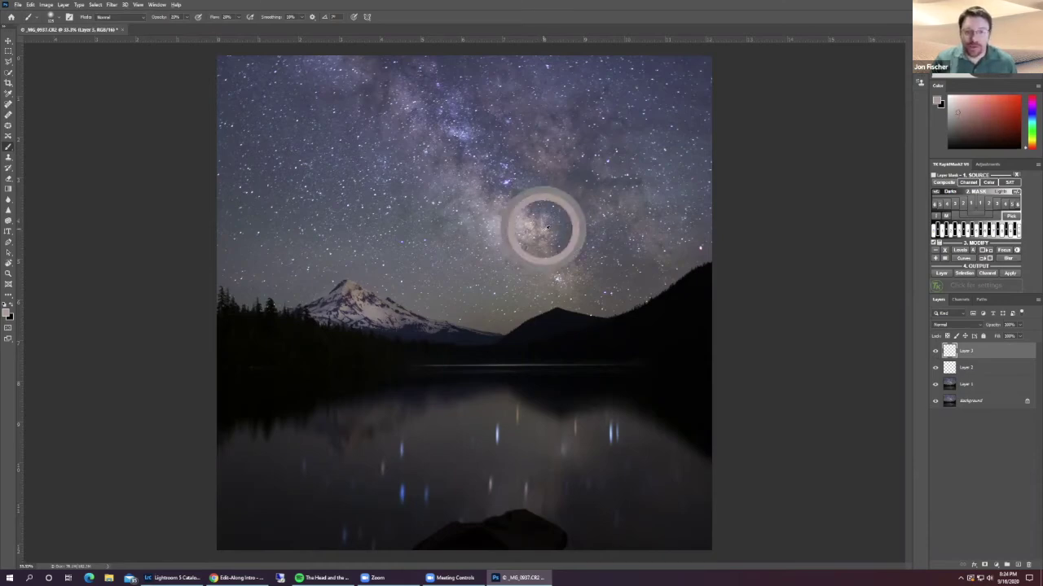
left_click_drag(560, 210, 532, 220)
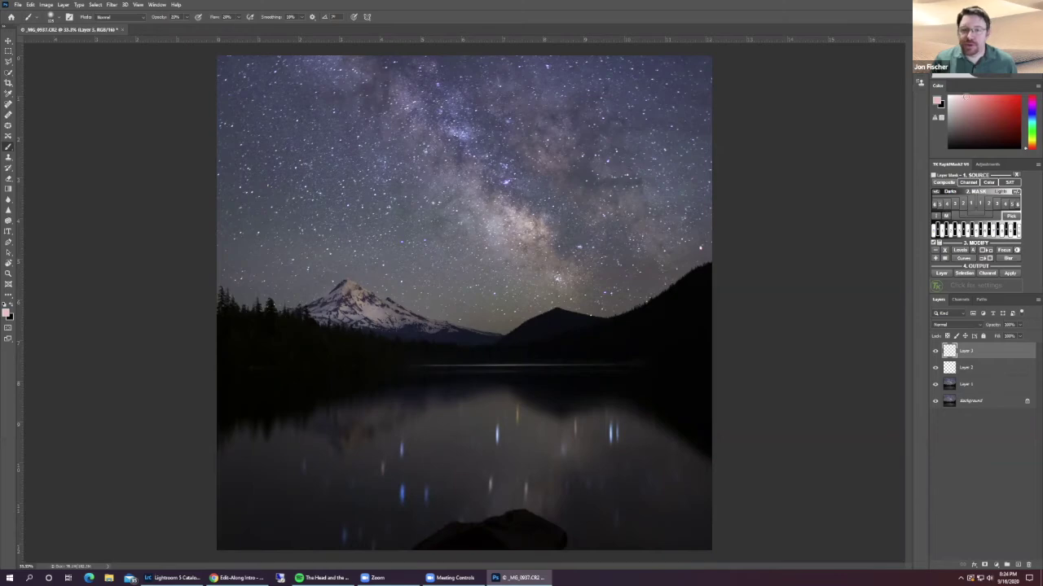
Step: Set Layer 3's blend mode to Soft Light and paint soft pink strokes over the Milky Way's dusty clouds
left_click(955, 325)
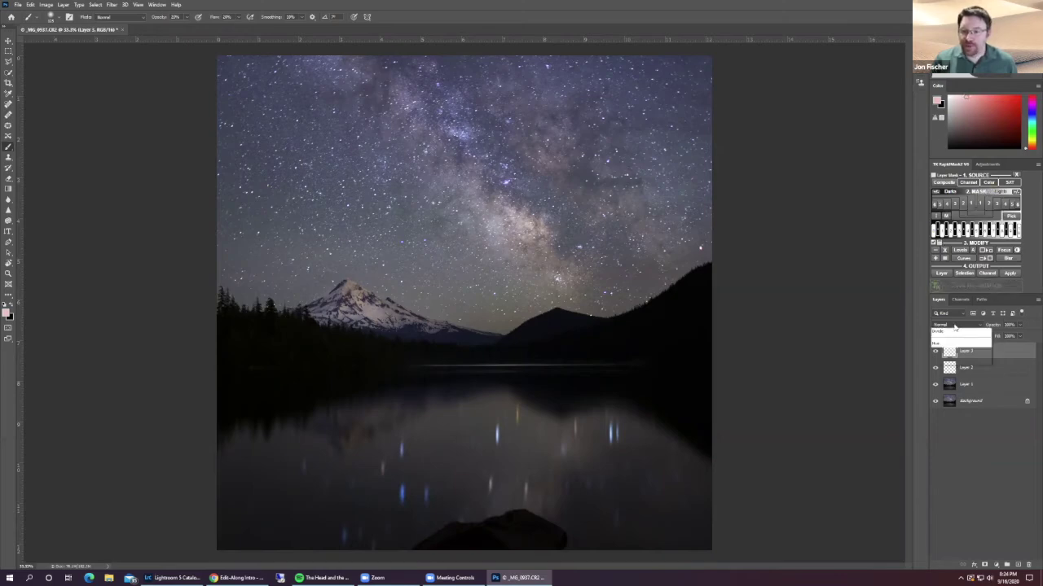
left_click(947, 430)
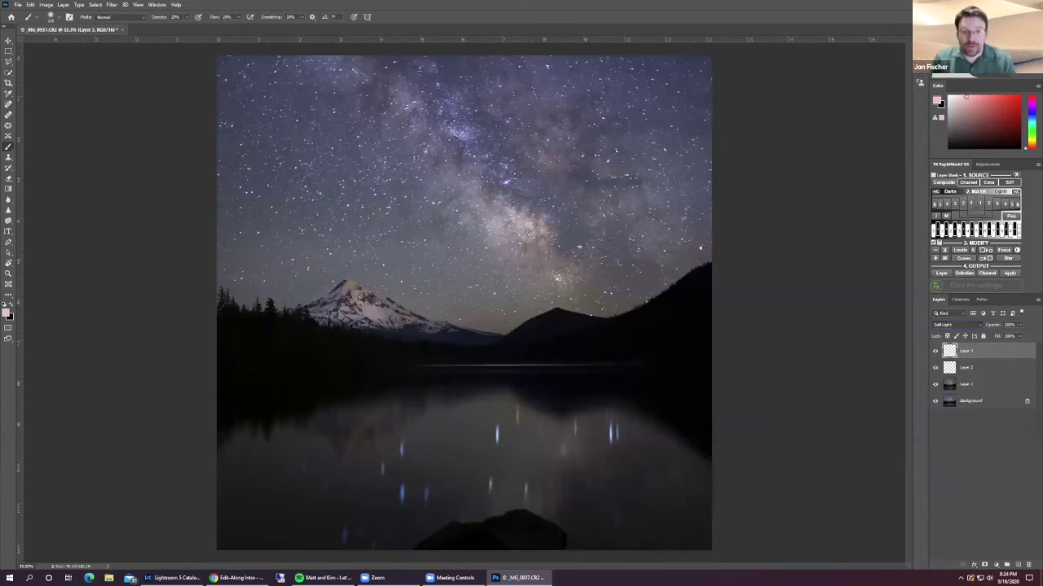
left_click(50, 17)
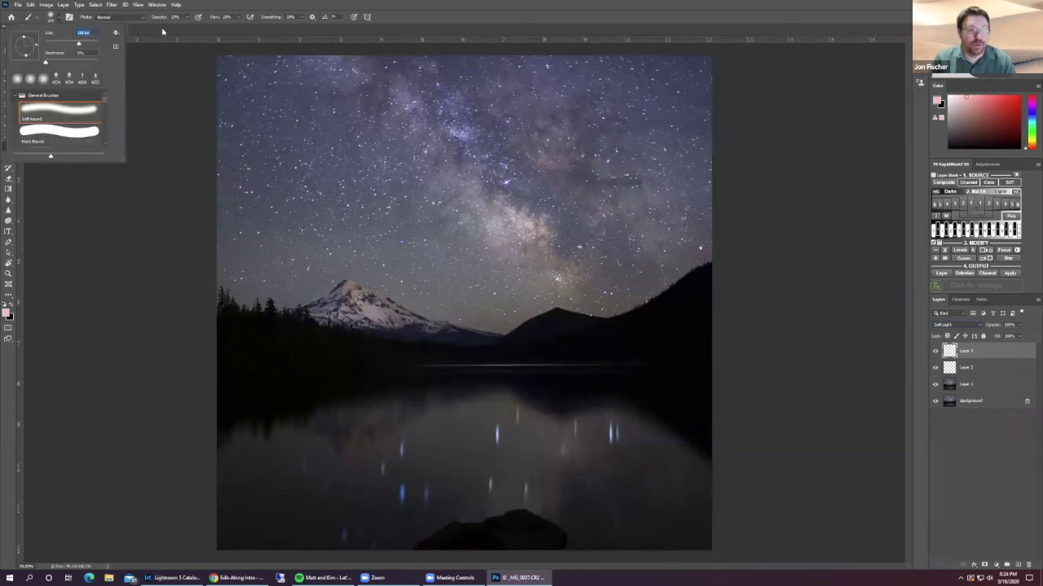
key("Return")
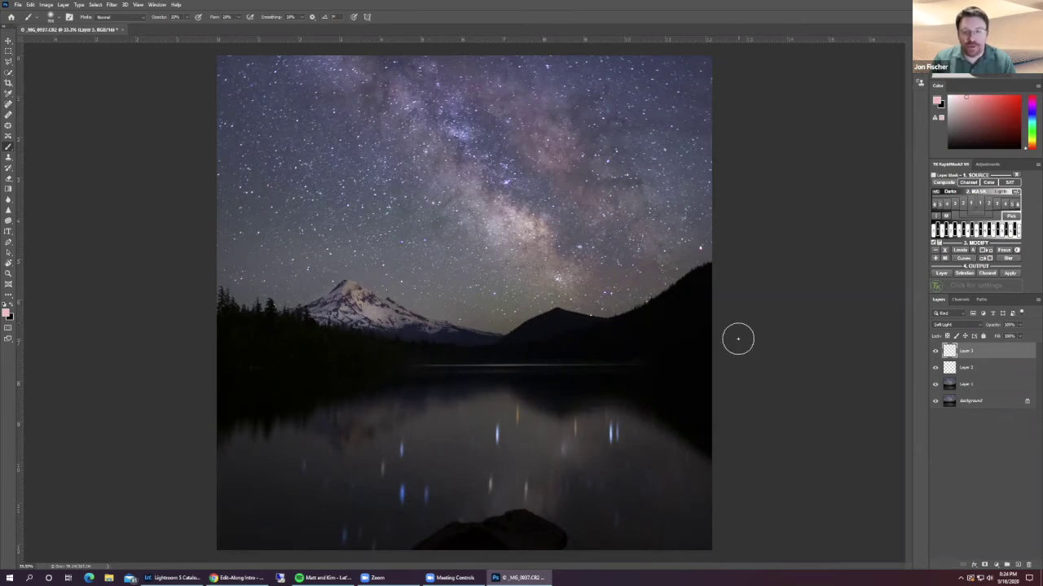
Step: Open the Layer Style blending options for Layer 3 and move the dialog off the Milky Way
double_click(992, 353)
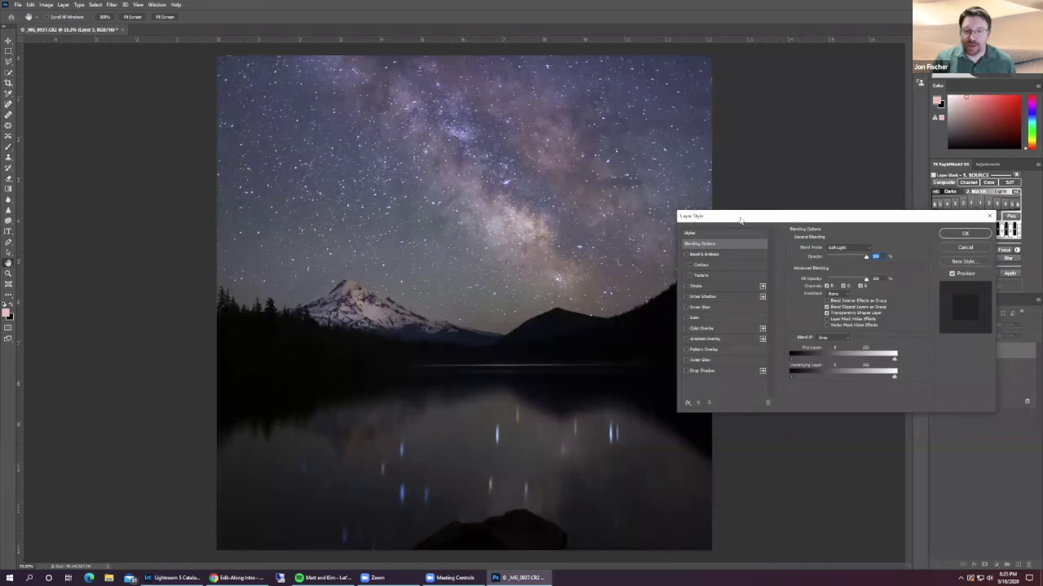
left_click_drag(741, 220, 689, 219)
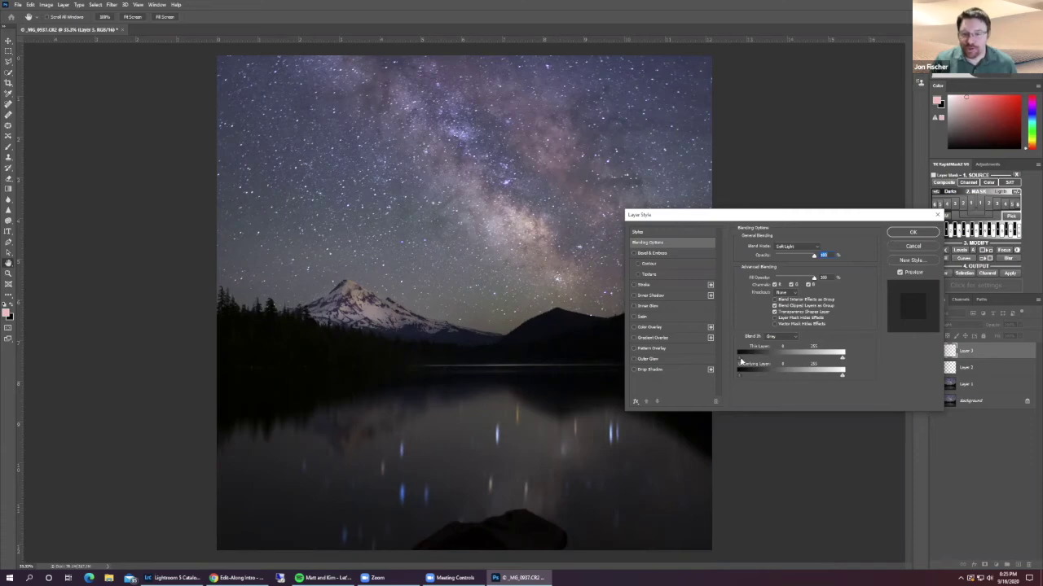
Step: Try splitting the dark Blend If slider of This Layer on Layer 3, and compare the image with the preview off and on
key("alt")
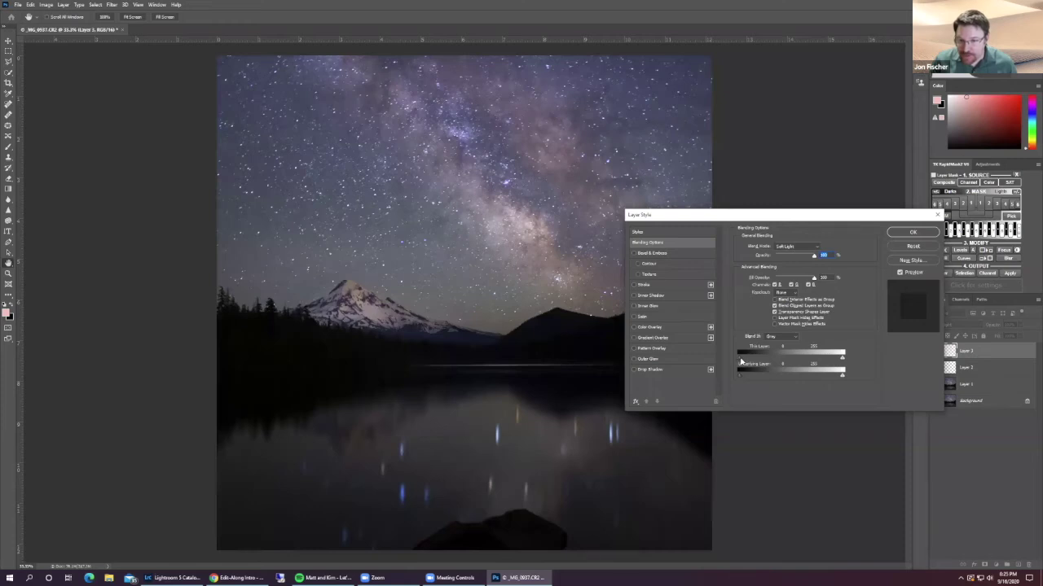
mouse_move(750, 362)
left_mouse_down()
mouse_move(806, 360)
mouse_move(744, 363)
mouse_move(766, 360)
left_mouse_up()
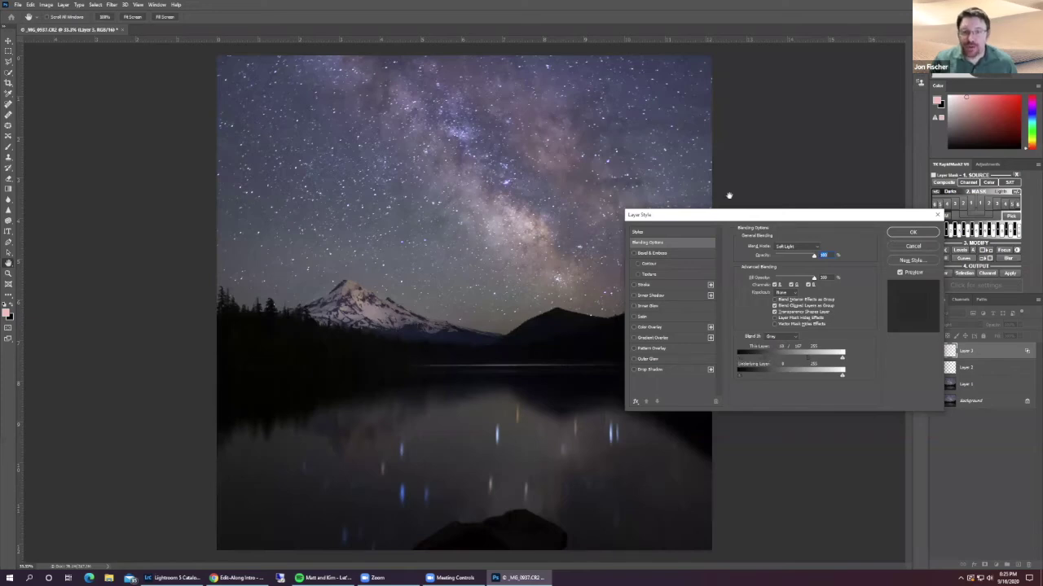
left_click_drag(698, 214, 662, 298)
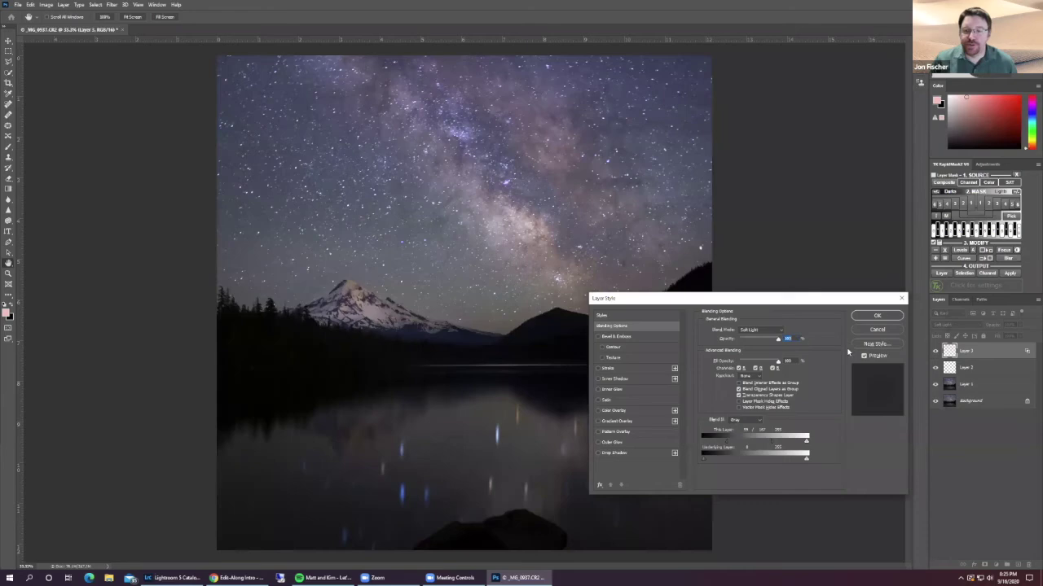
left_click(864, 357)
left_click(864, 357)
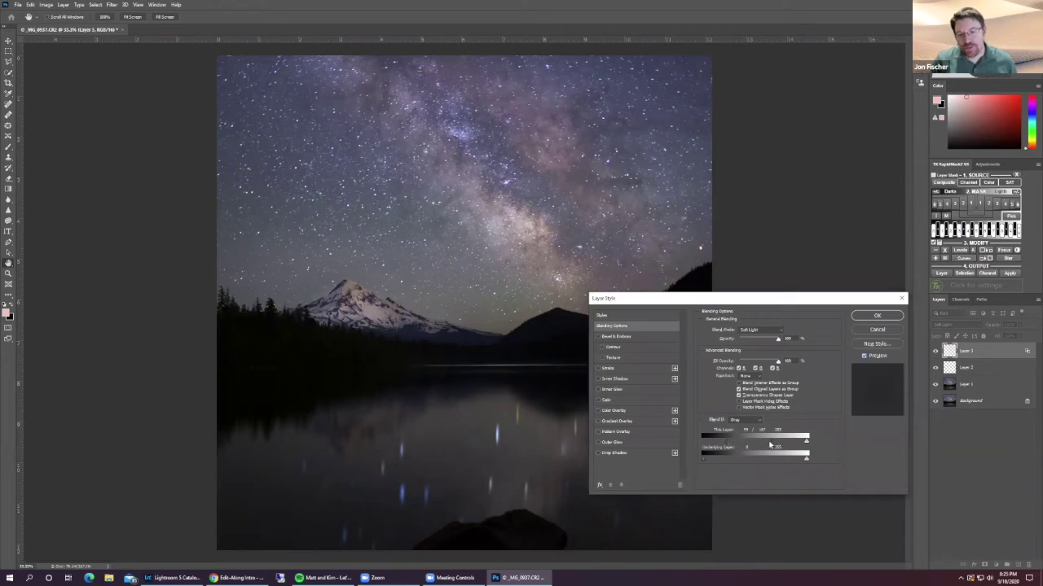
Step: Reset This Layer's Blend If range and split the Underlying Layer's dark slider to 0 and about 160, then apply the layer style
left_click_drag(770, 444, 724, 461)
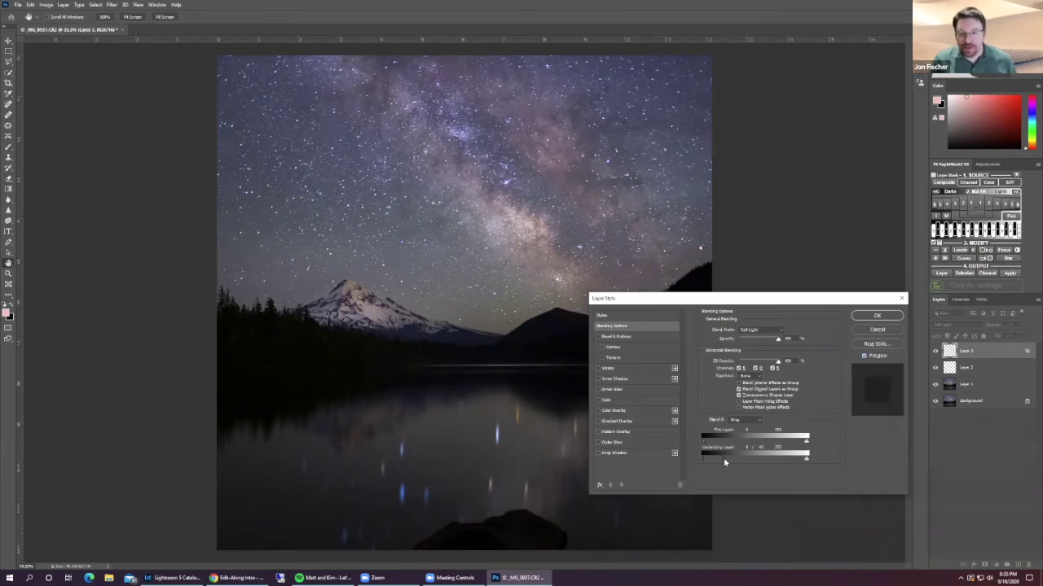
left_click_drag(707, 461, 747, 464)
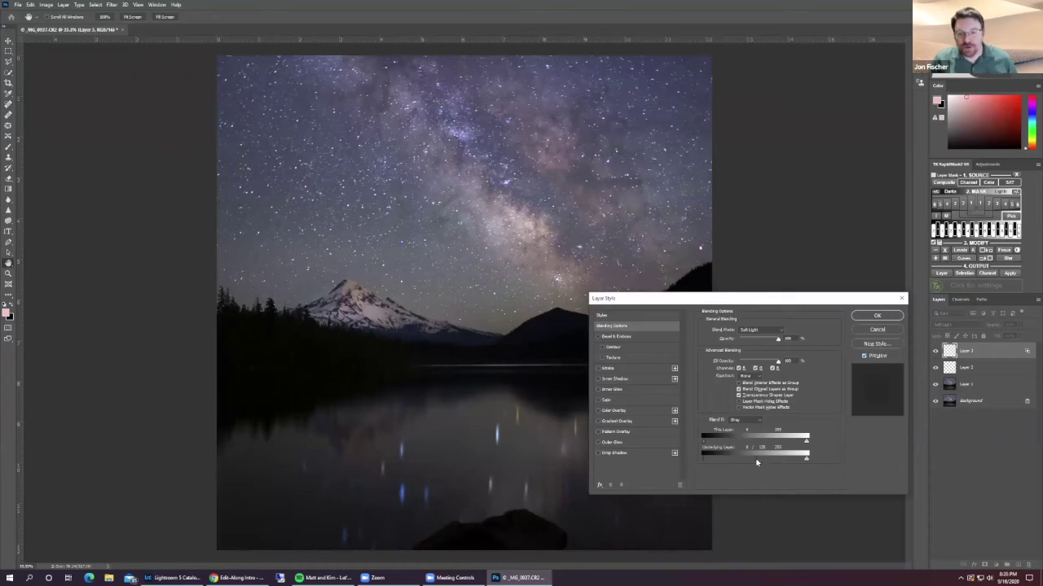
mouse_move(756, 462)
left_mouse_down()
mouse_move(733, 463)
mouse_move(773, 458)
left_mouse_up()
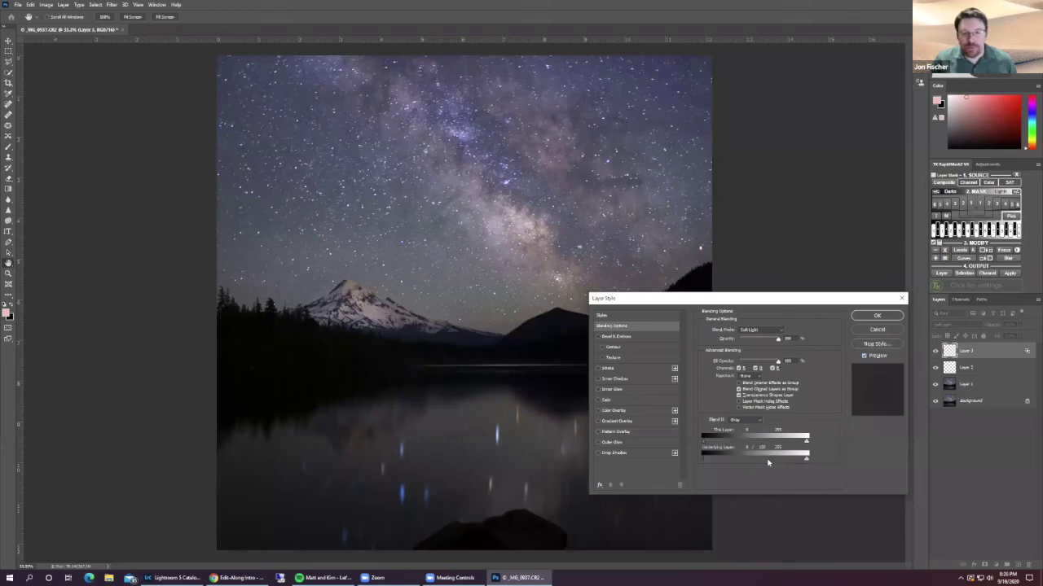
key("Return")
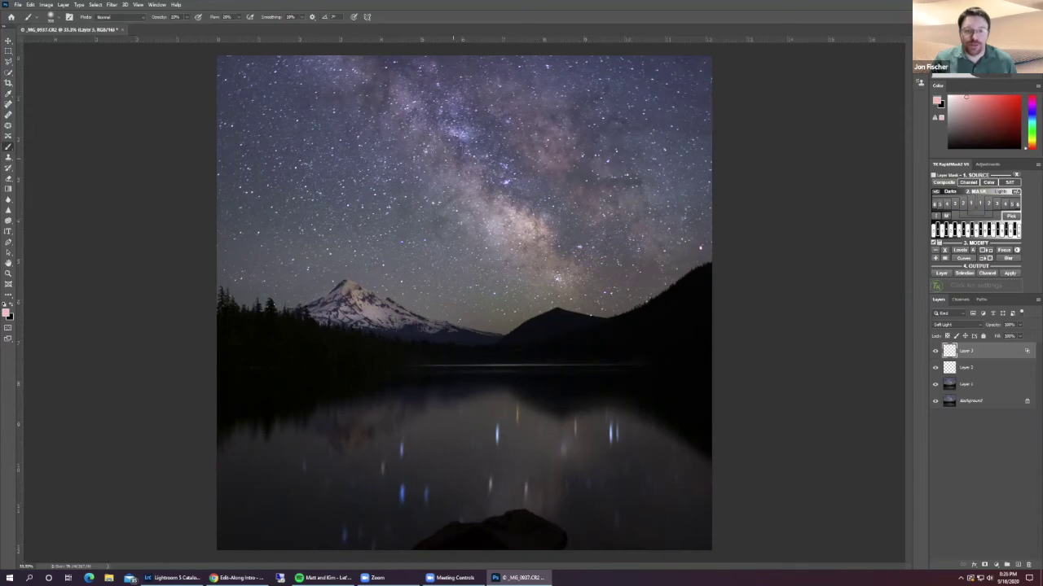
Step: Add a new empty layer above Layer 3 and set its blend mode to Soft Light
left_click(1016, 565)
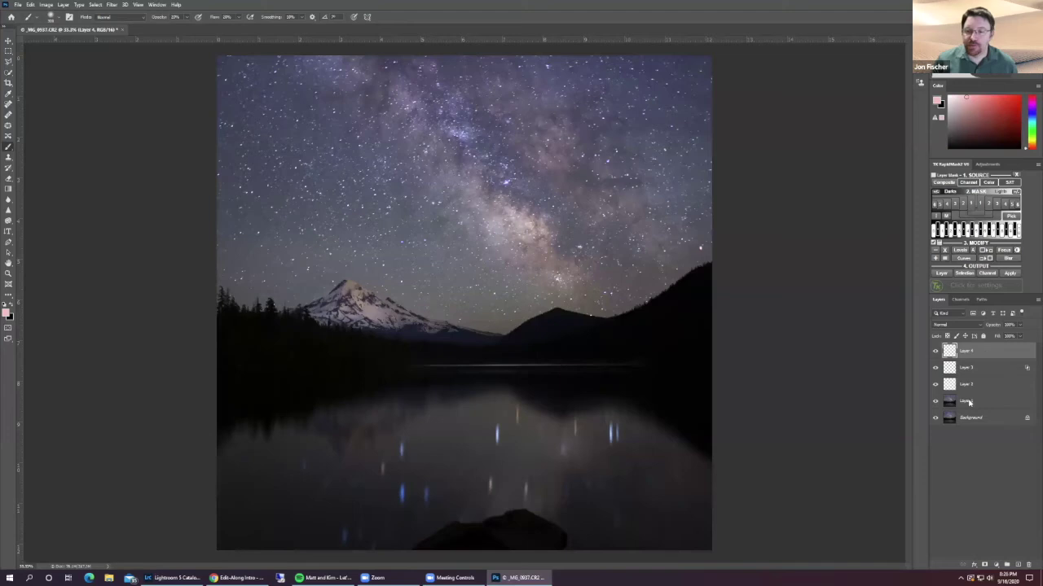
left_click(962, 326)
left_click(946, 432)
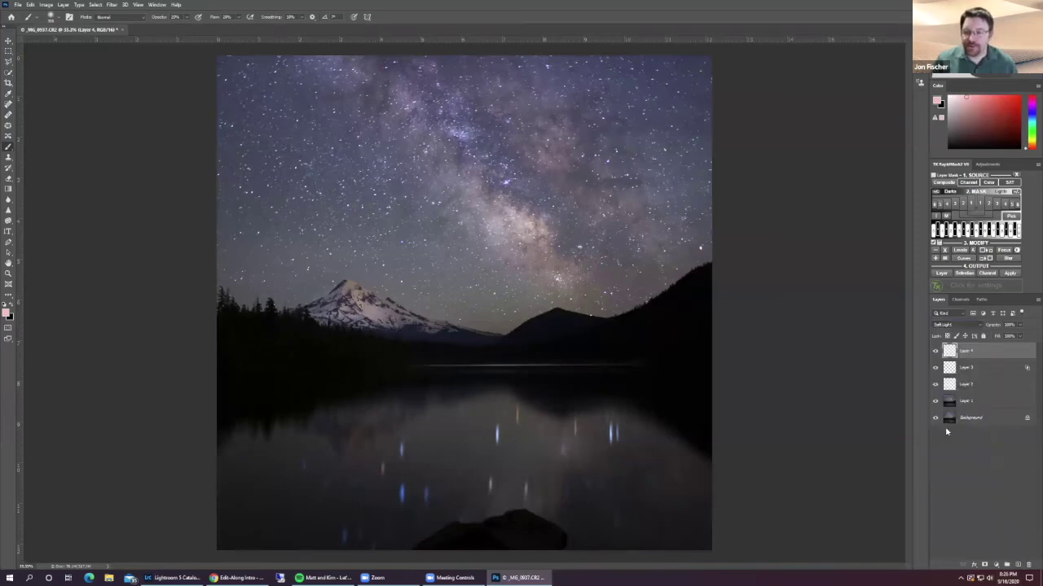
Step: Sample a dark blue from the night sky, enlarge the brush and paint over the sky on Layer 4
right_click(675, 71, "alt+shift")
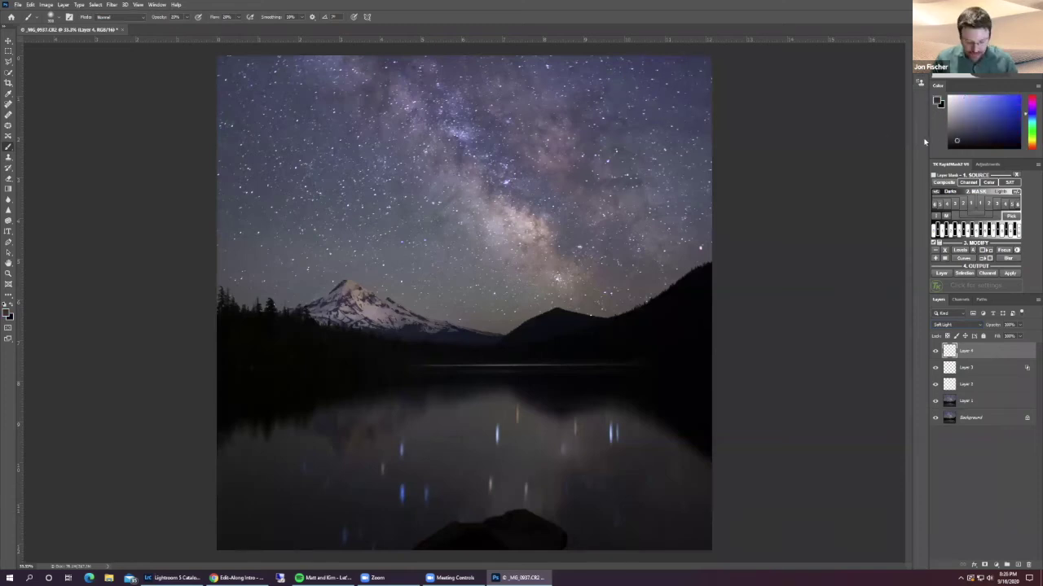
key("bracketright")
key("bracketright")
key("bracketright")
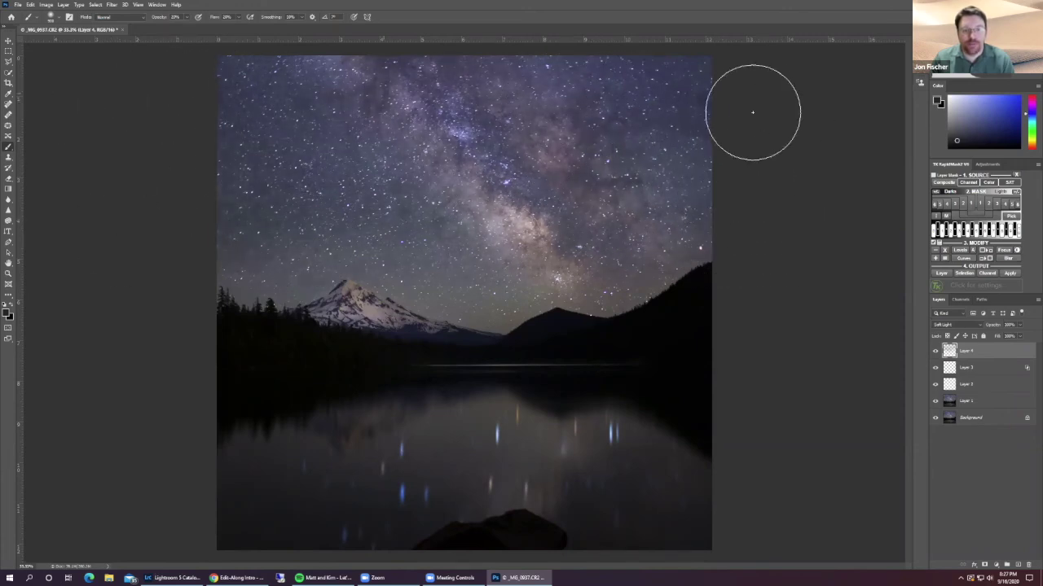
Step: Split the Underlying Layer's light Blend If slider on Layer 4 to about 63 and 255, and apply the layer style
double_click(988, 354)
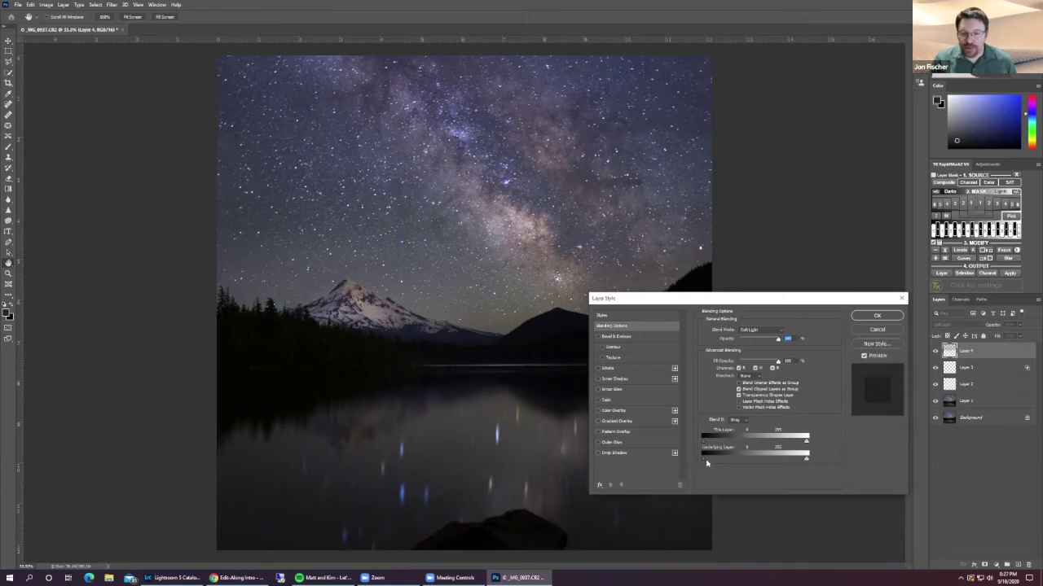
key("alt")
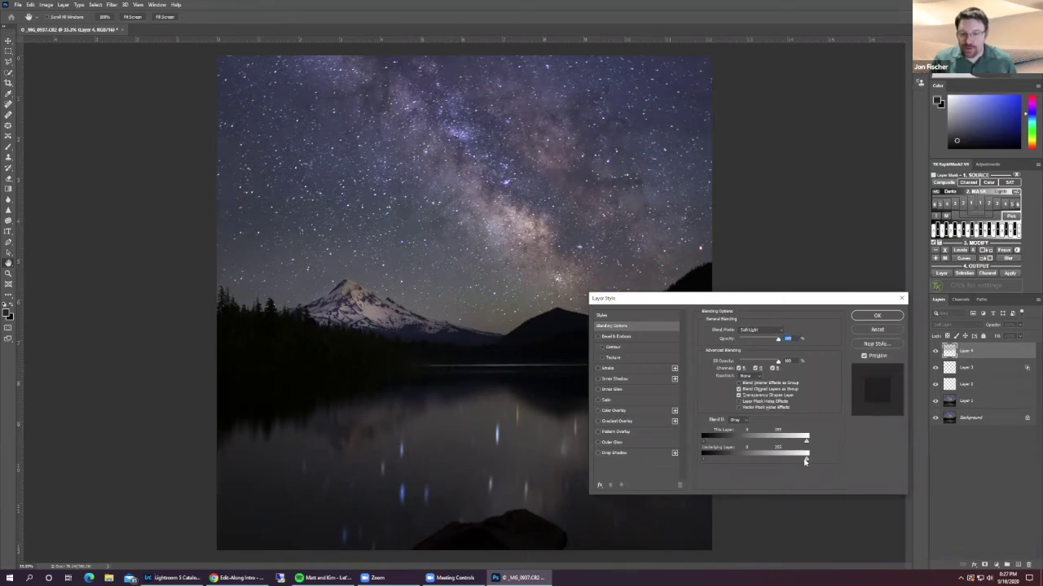
left_click_drag(807, 461, 802, 462)
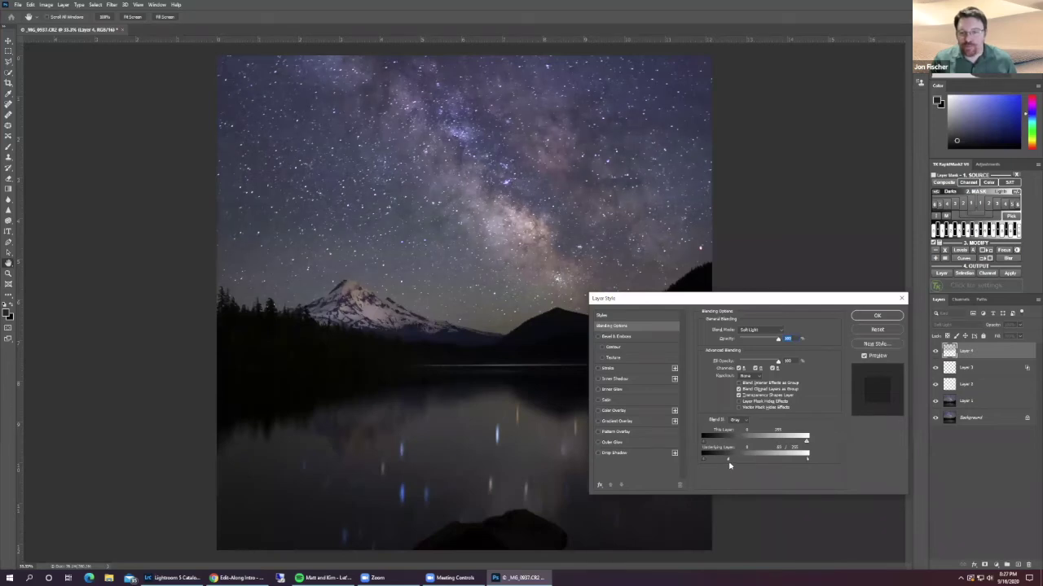
left_click(878, 317)
Step: Compare the image with Layer 4 hidden and shown, with the Brush tool active
key("b")
left_click(935, 352)
left_click(935, 352)
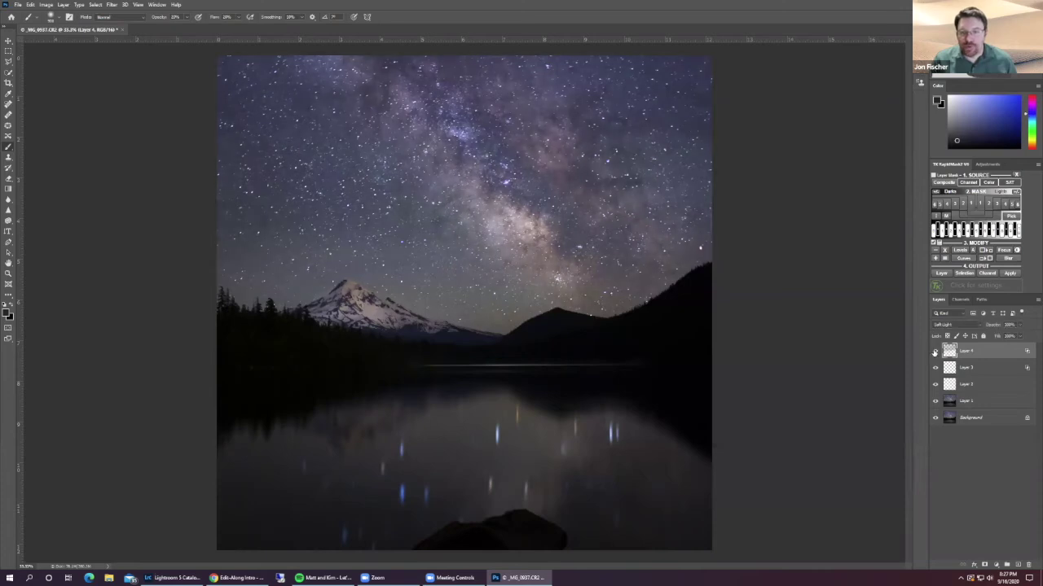
left_click(935, 352)
left_click(935, 352)
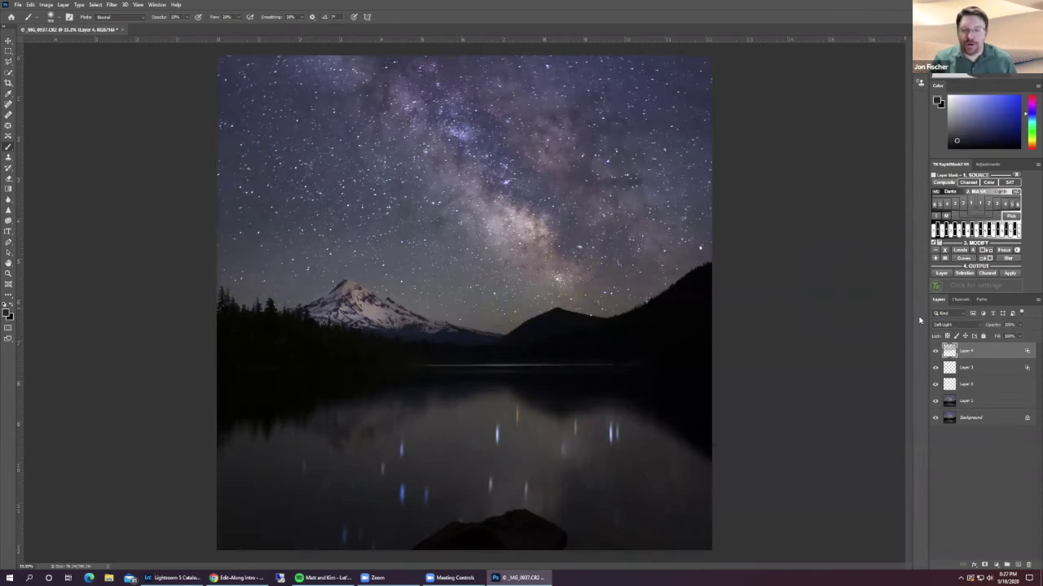
Step: Reset the Underlying Layer's Blend If range on Layer 4 to 0 and 255, and apply the layer style
double_click(1000, 352)
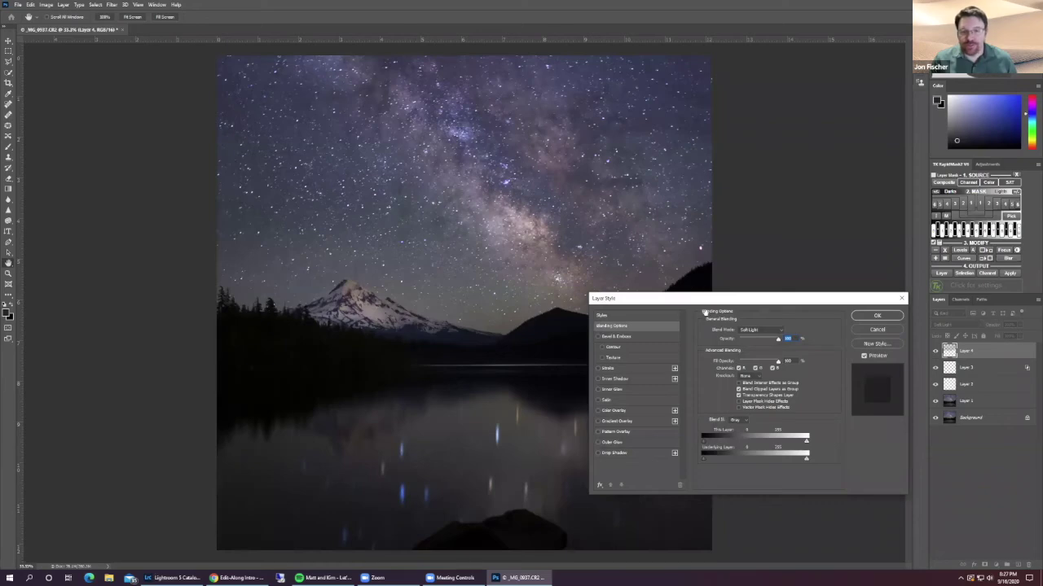
left_click(878, 318)
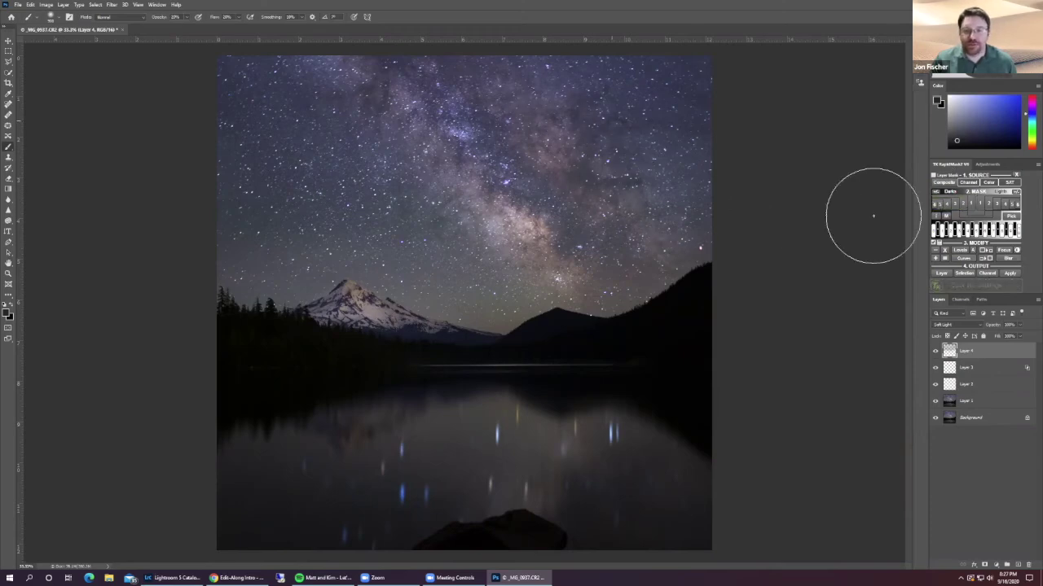
Step: Generate a Darks luminosity mask, apply it as Layer 4's layer mask and display the mask on its own
left_click(964, 205)
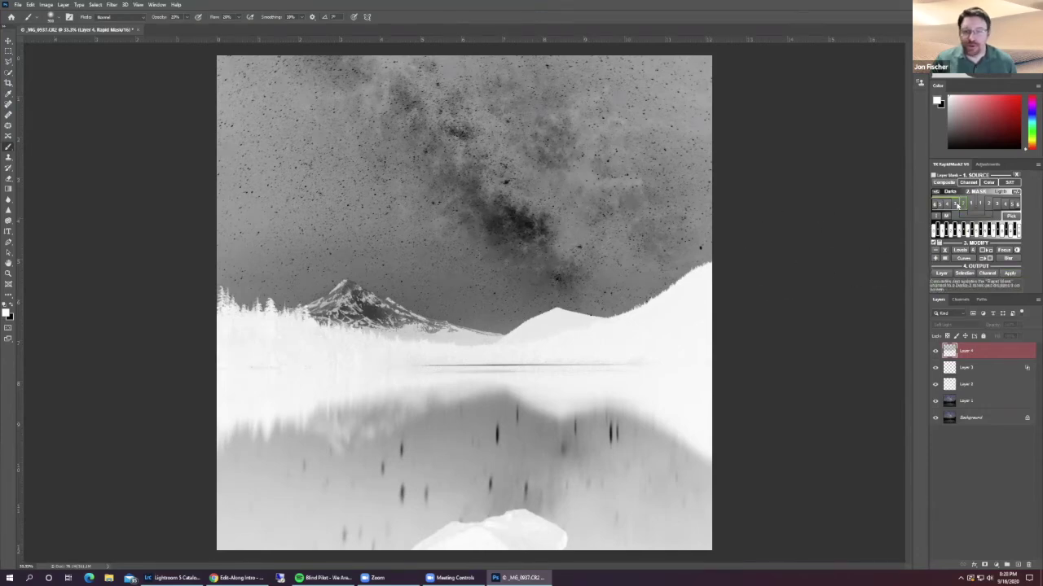
left_click(1011, 274)
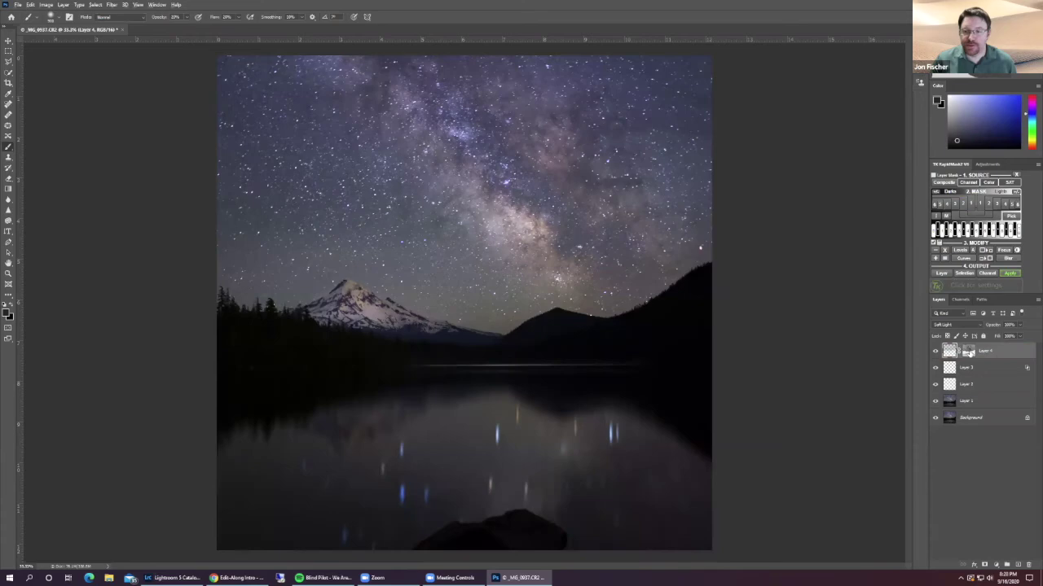
left_click(967, 352, "alt")
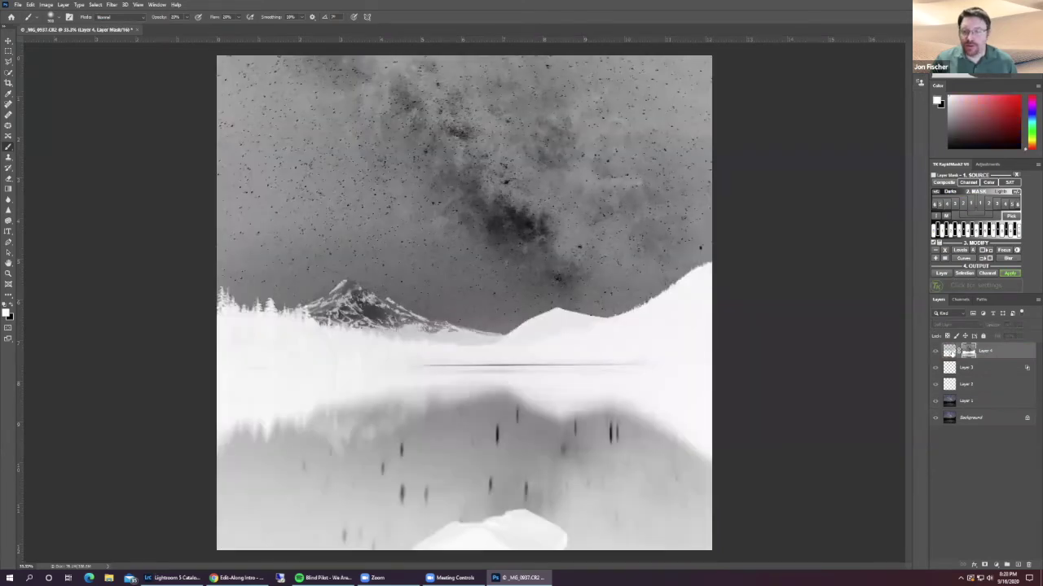
Step: Return to Layer 4's image content and paint the dark blue over the snowy mountain's lower slopes
left_click(953, 351)
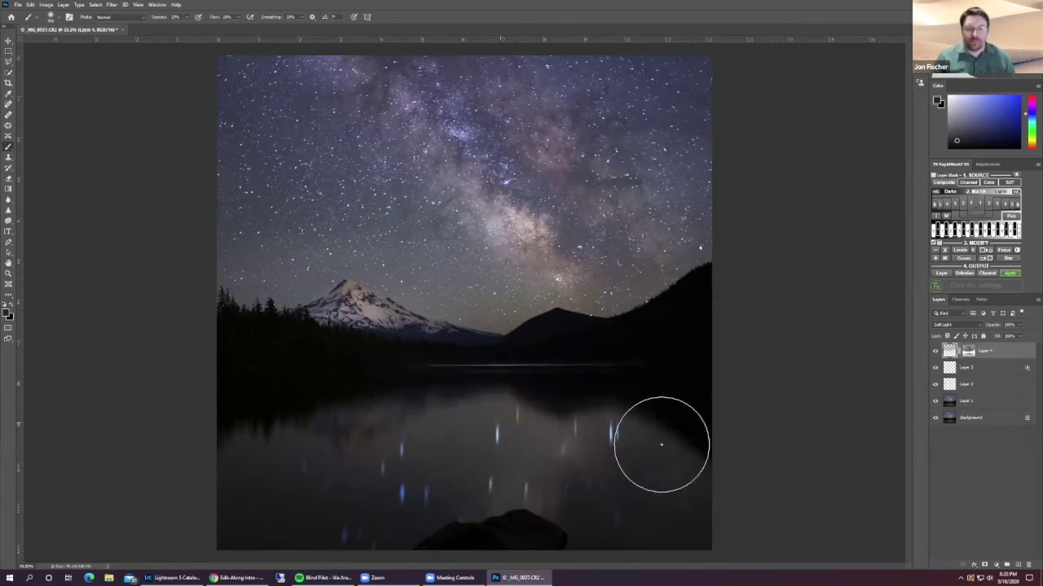
mouse_move(356, 328)
left_mouse_down()
mouse_move(342, 300)
mouse_move(315, 317)
mouse_move(341, 313)
mouse_move(393, 331)
left_mouse_up()
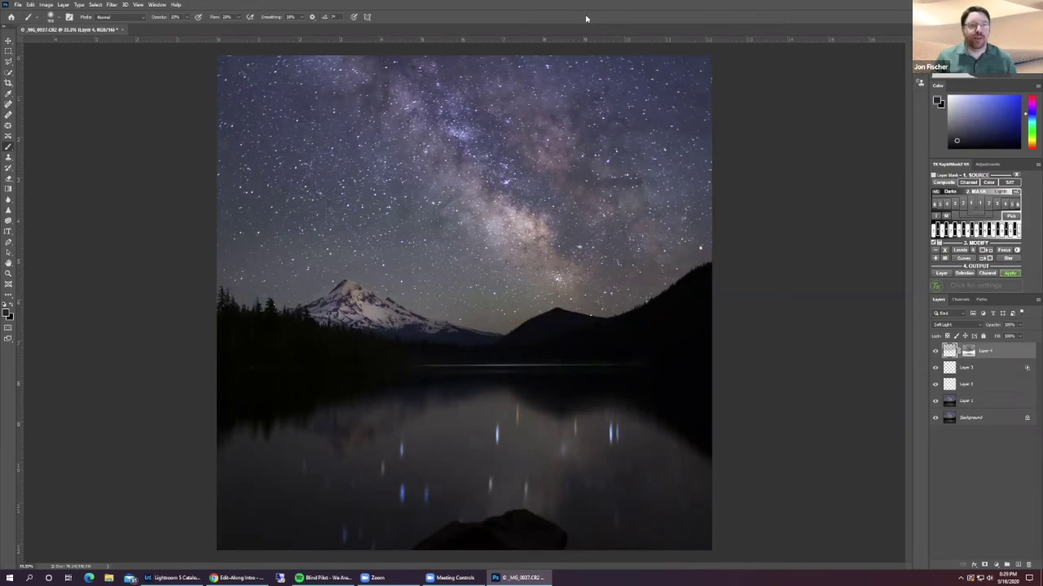
left_click(138, 5)
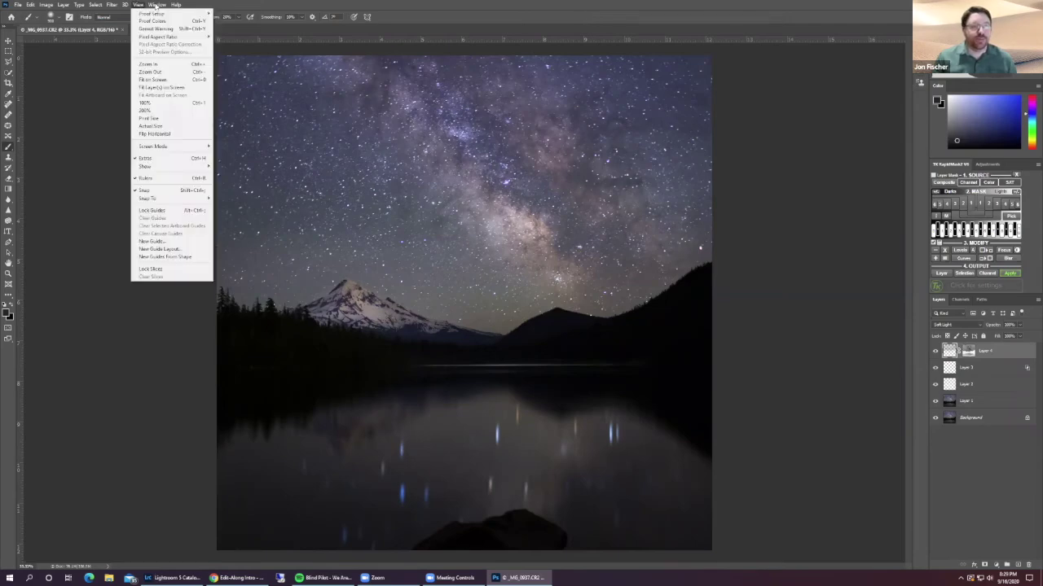
mouse_move(157, 5)
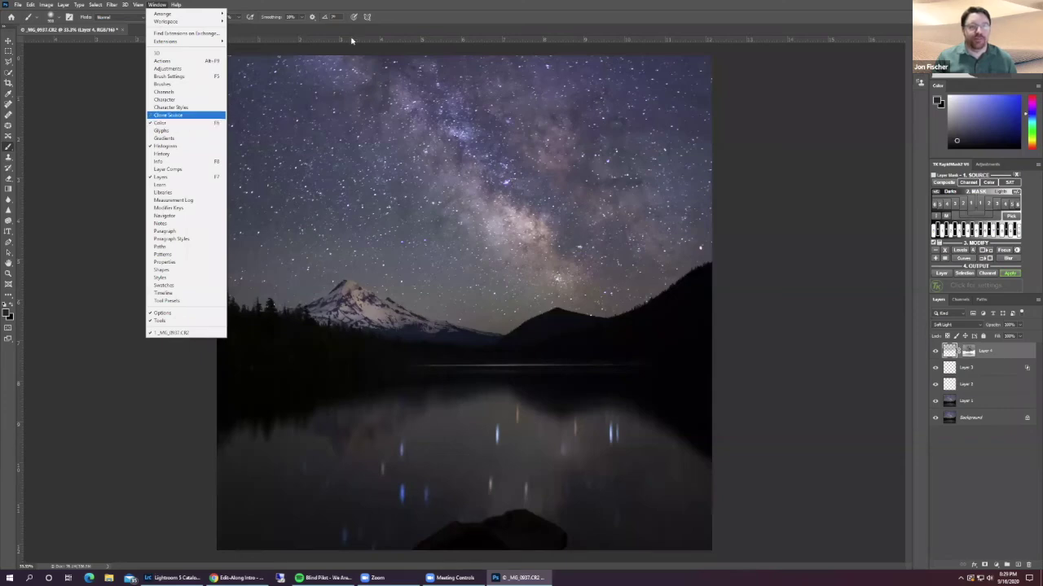
key("Escape")
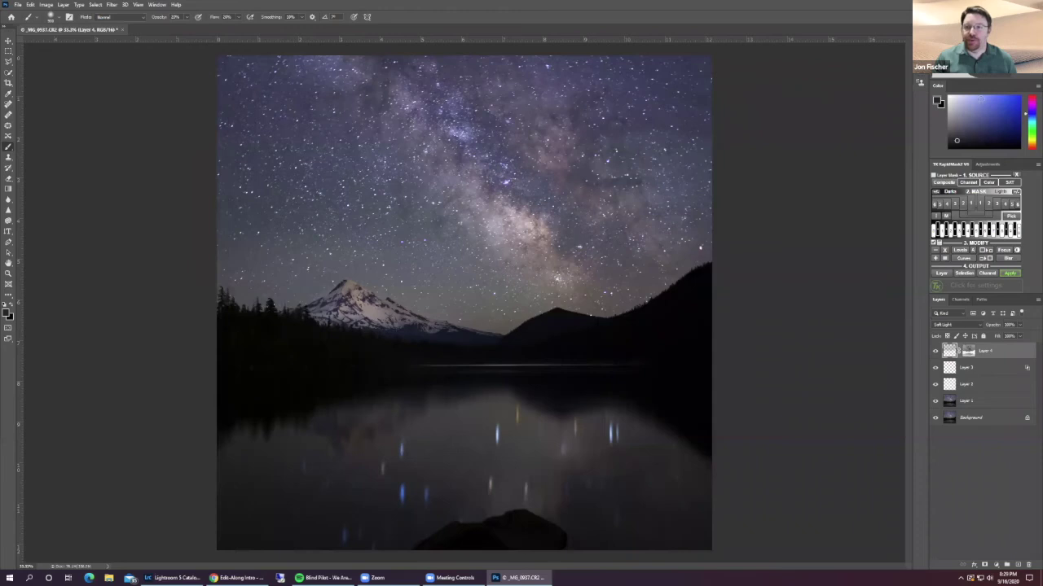